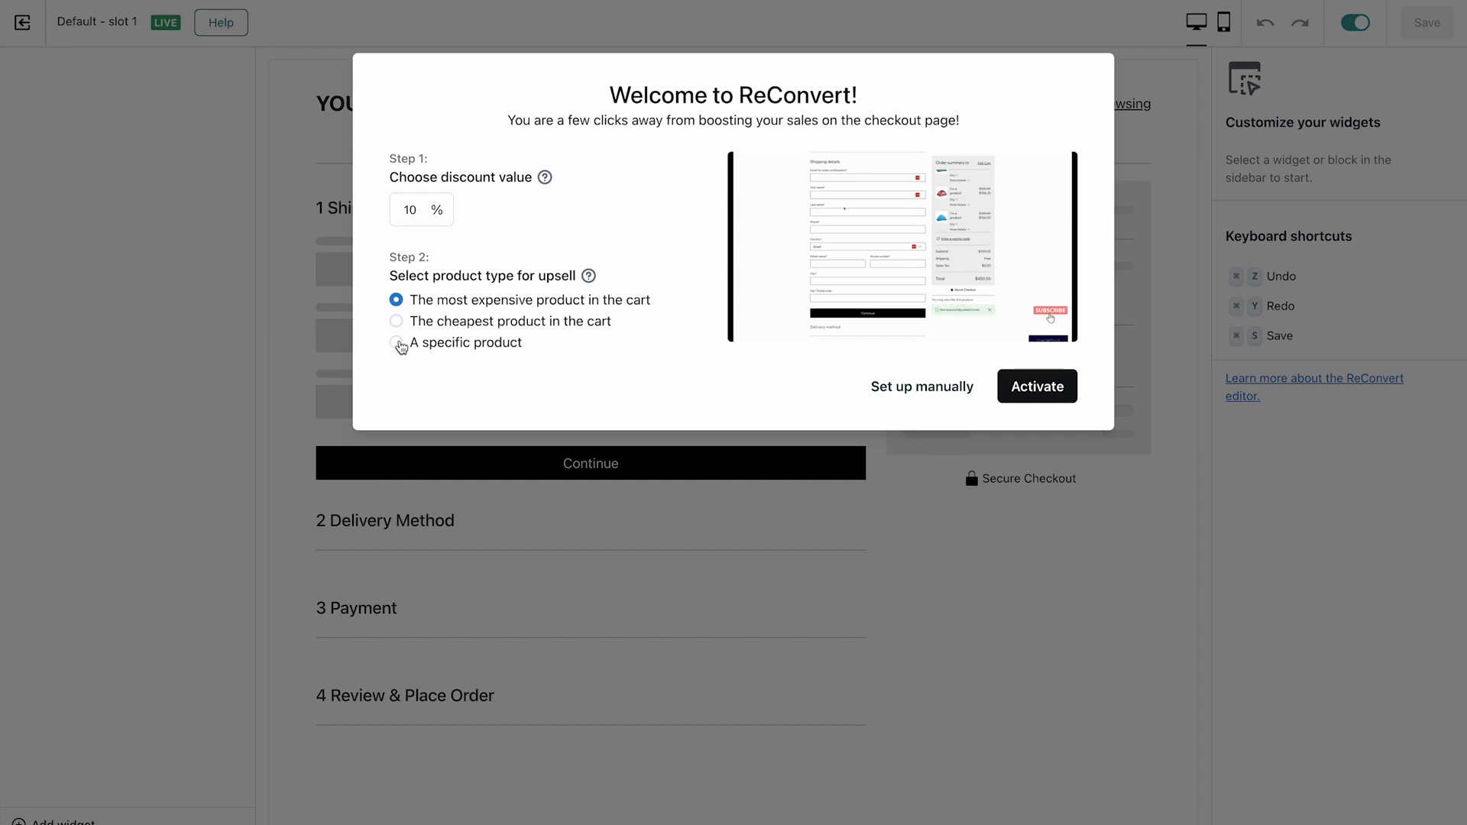
Step: Activate an upsell offering a 20% discount on the most expensive product in the cart and continue to the checkout editor
left_click(397, 343)
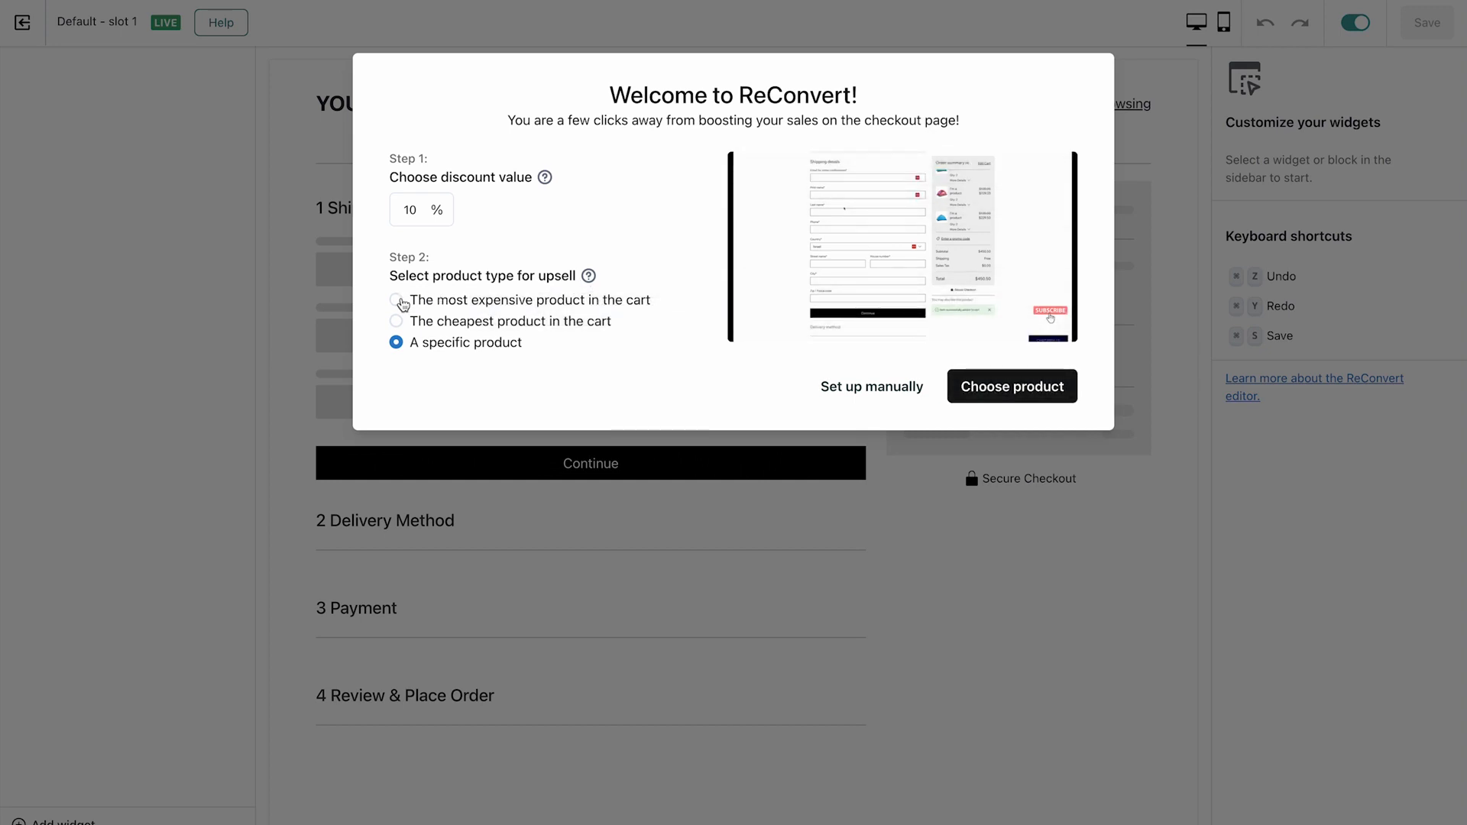
left_click(397, 301)
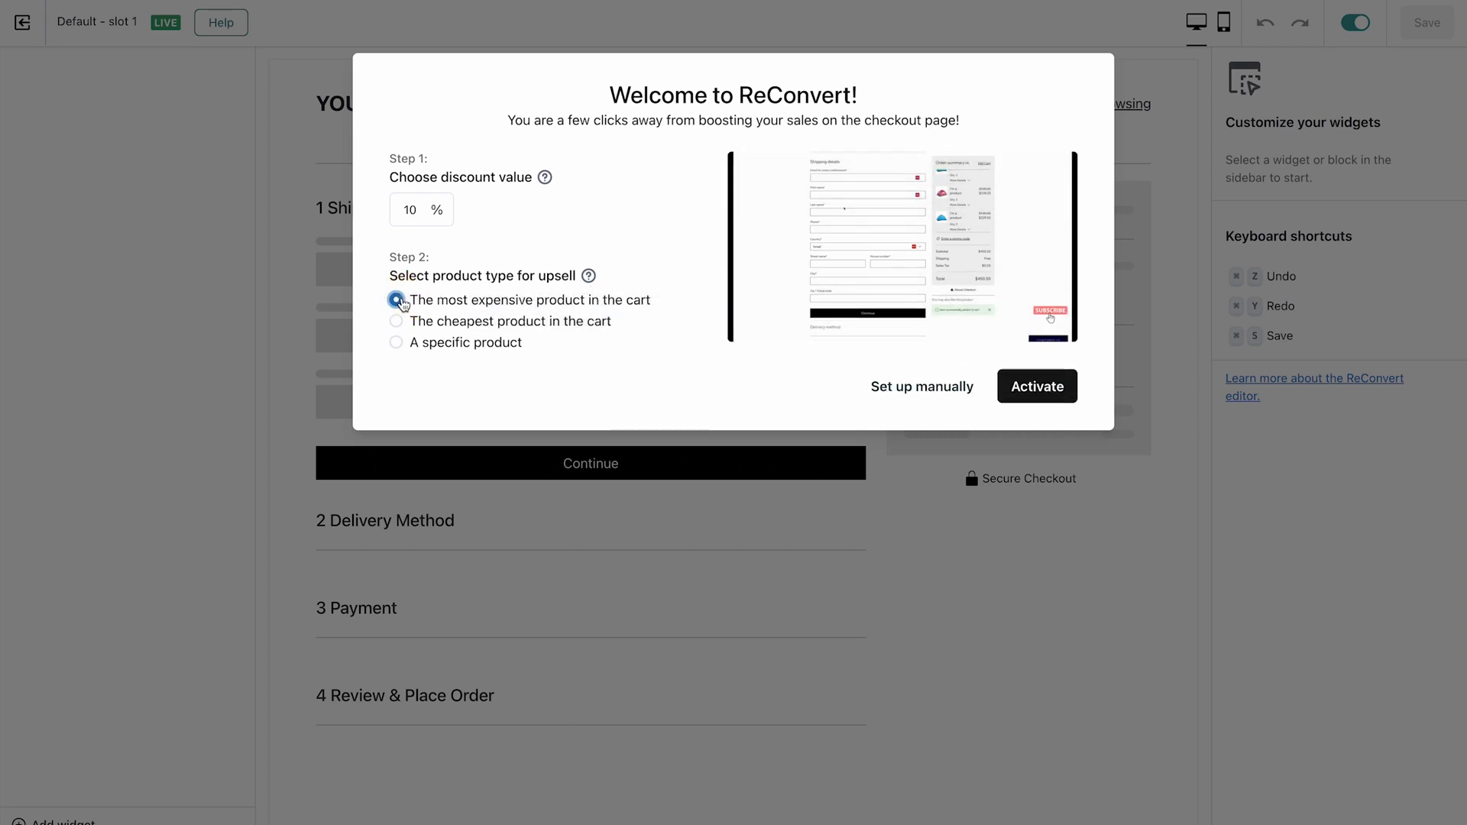
left_click(425, 213)
double_click(413, 211)
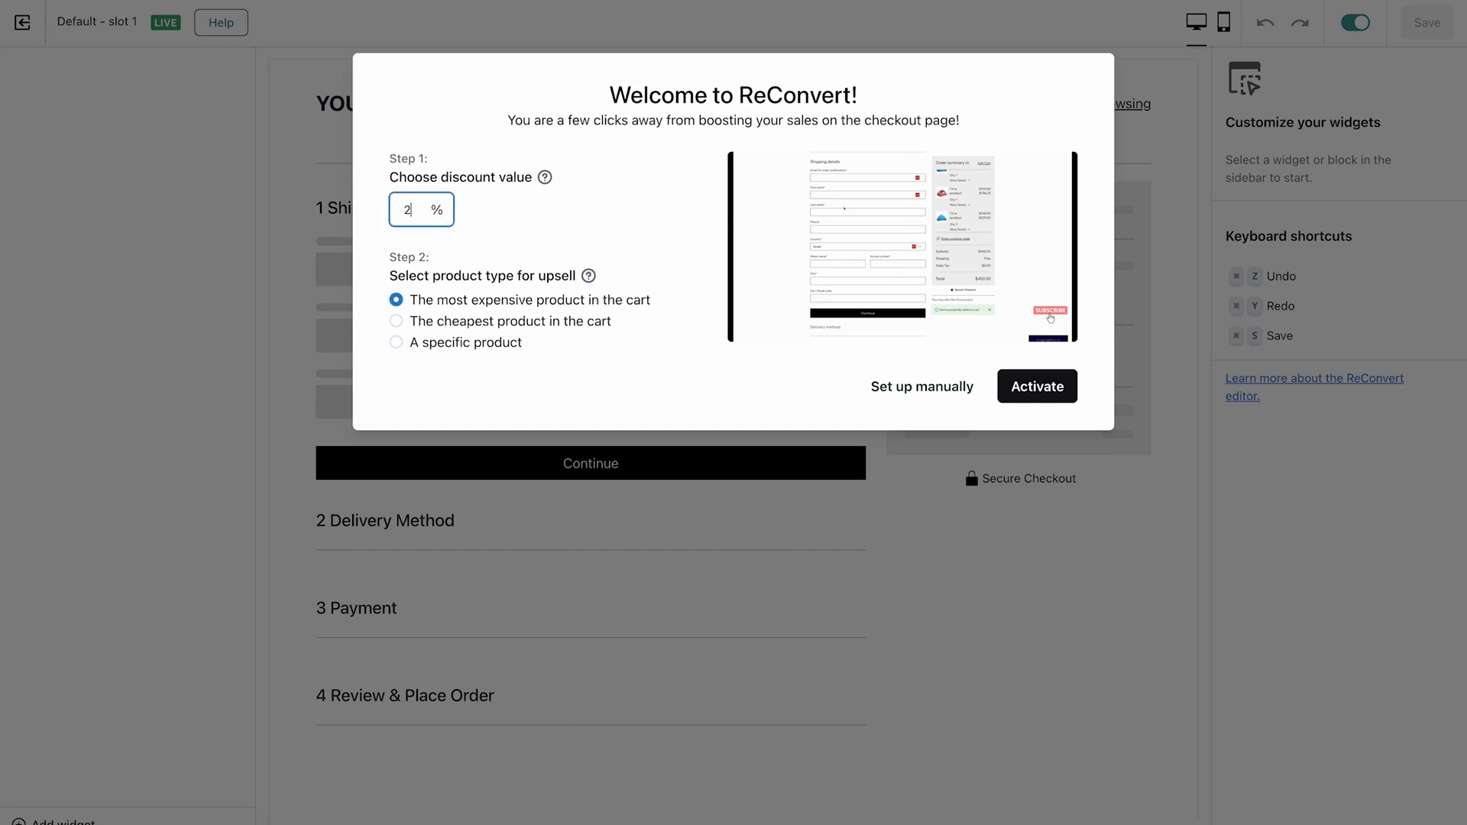
left_click(605, 156)
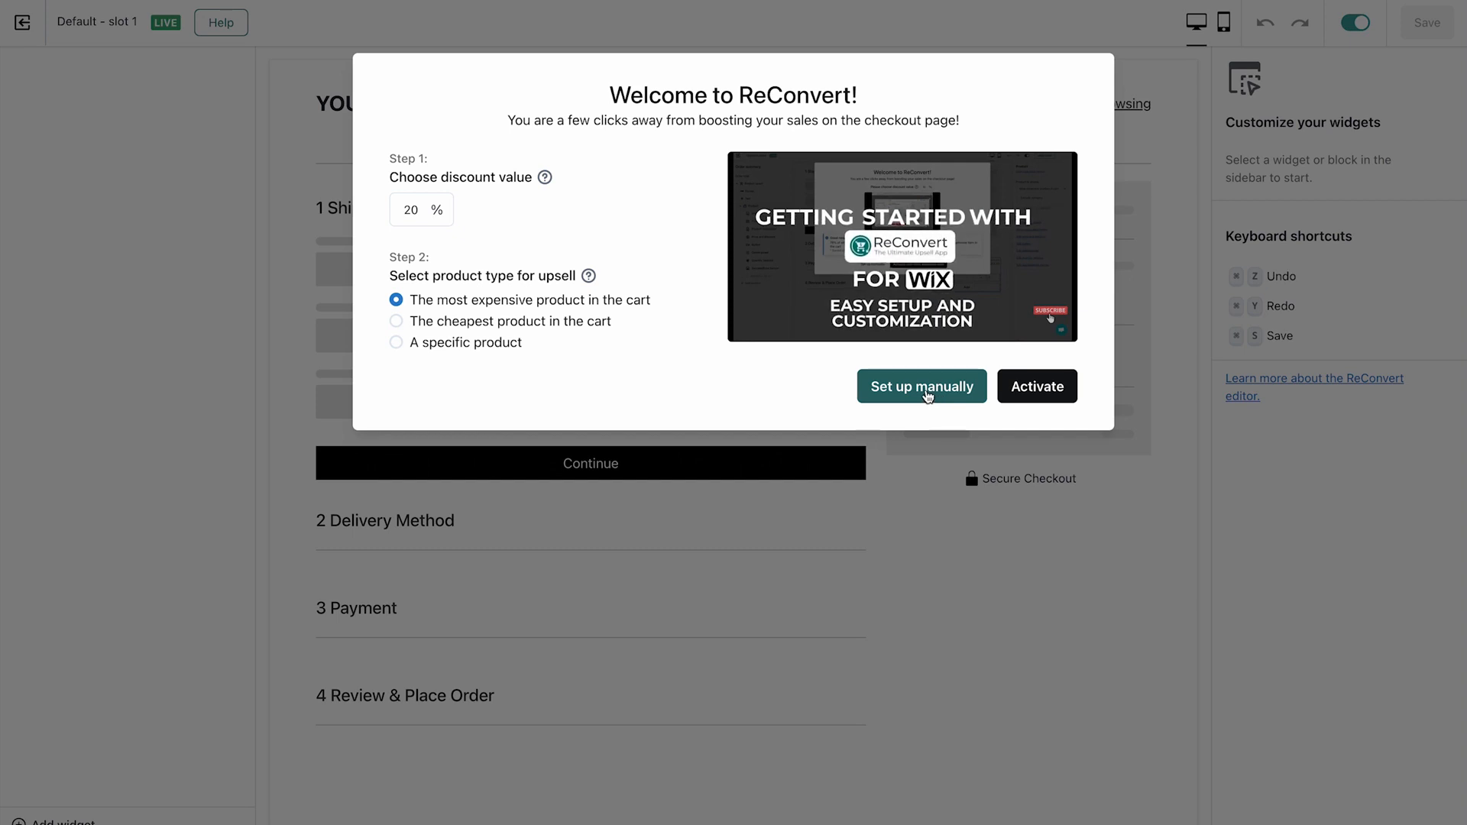
left_click(1041, 388)
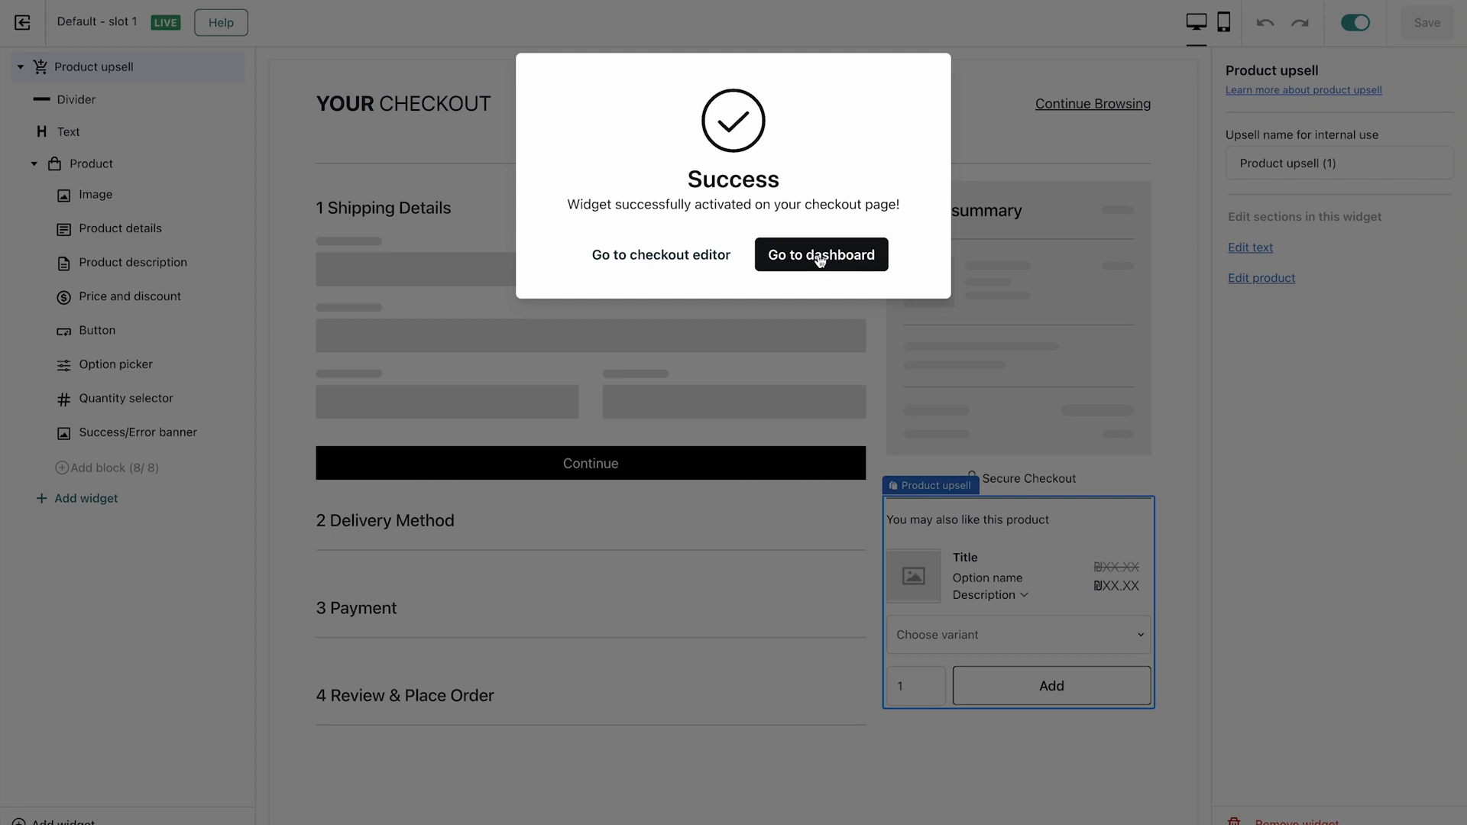
left_click(625, 257)
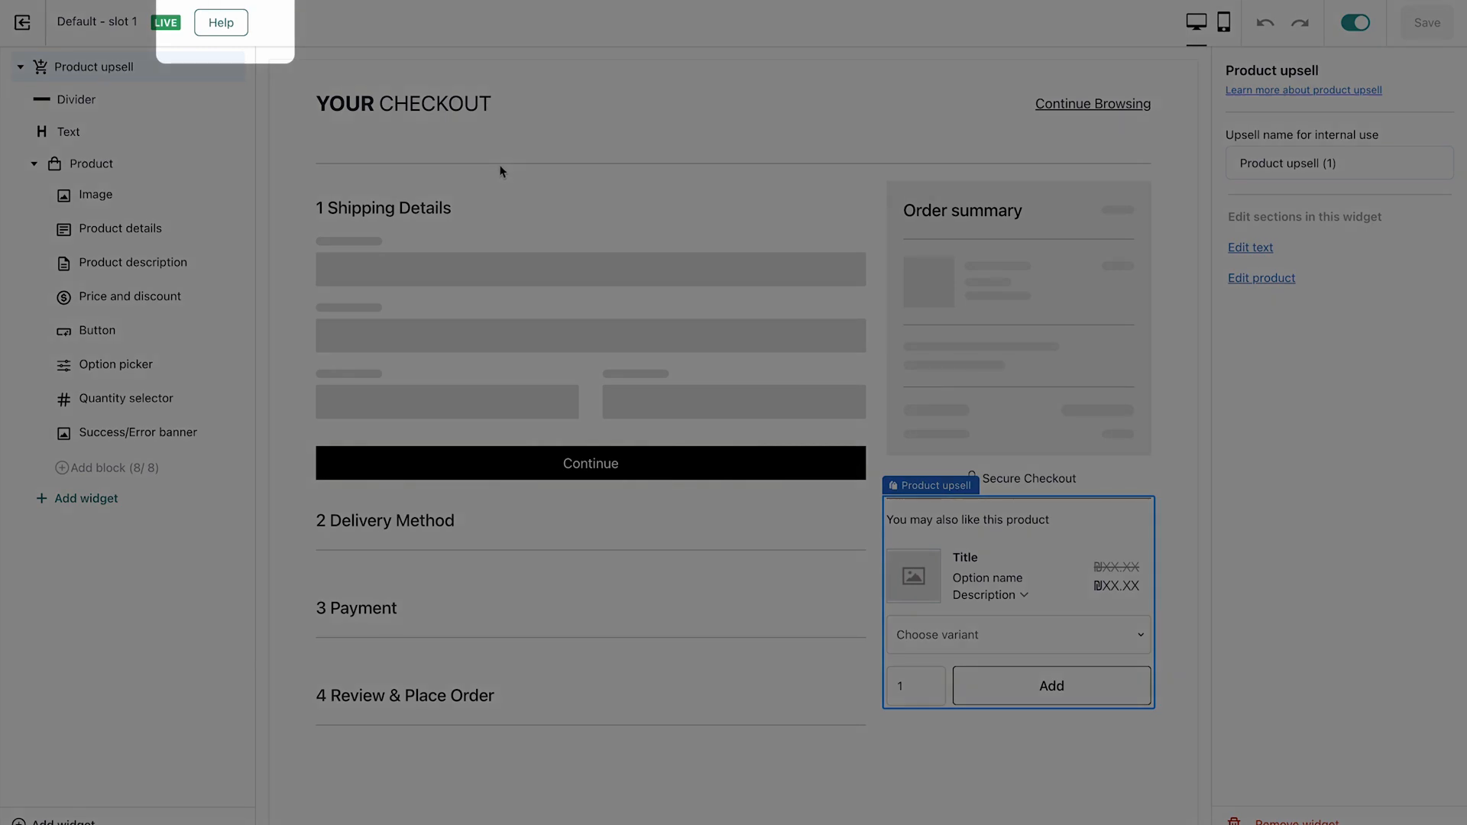
Step: Review the help option, the product block's display choices and the product description settings
left_click(221, 32)
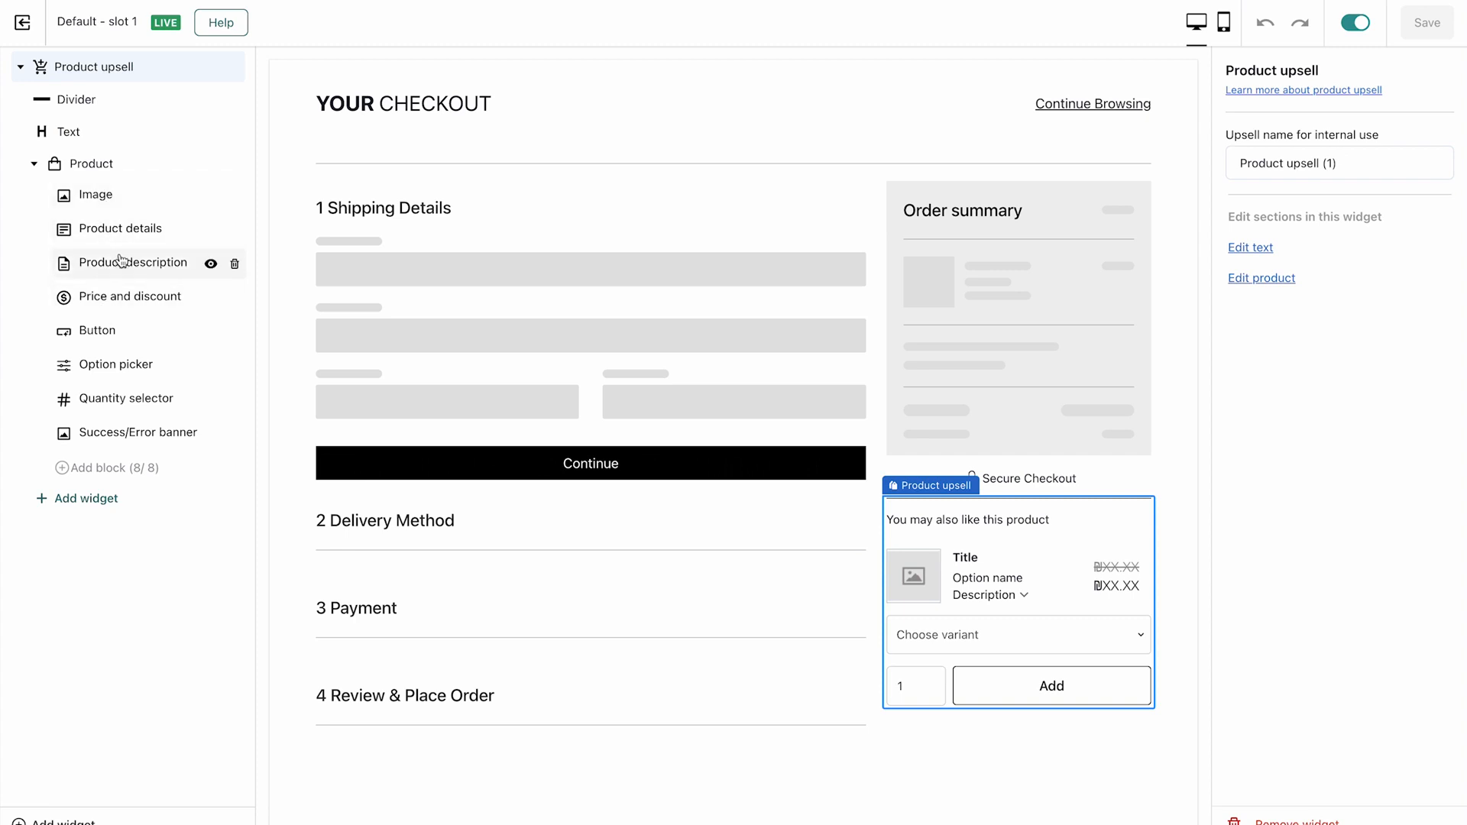
left_click(93, 165)
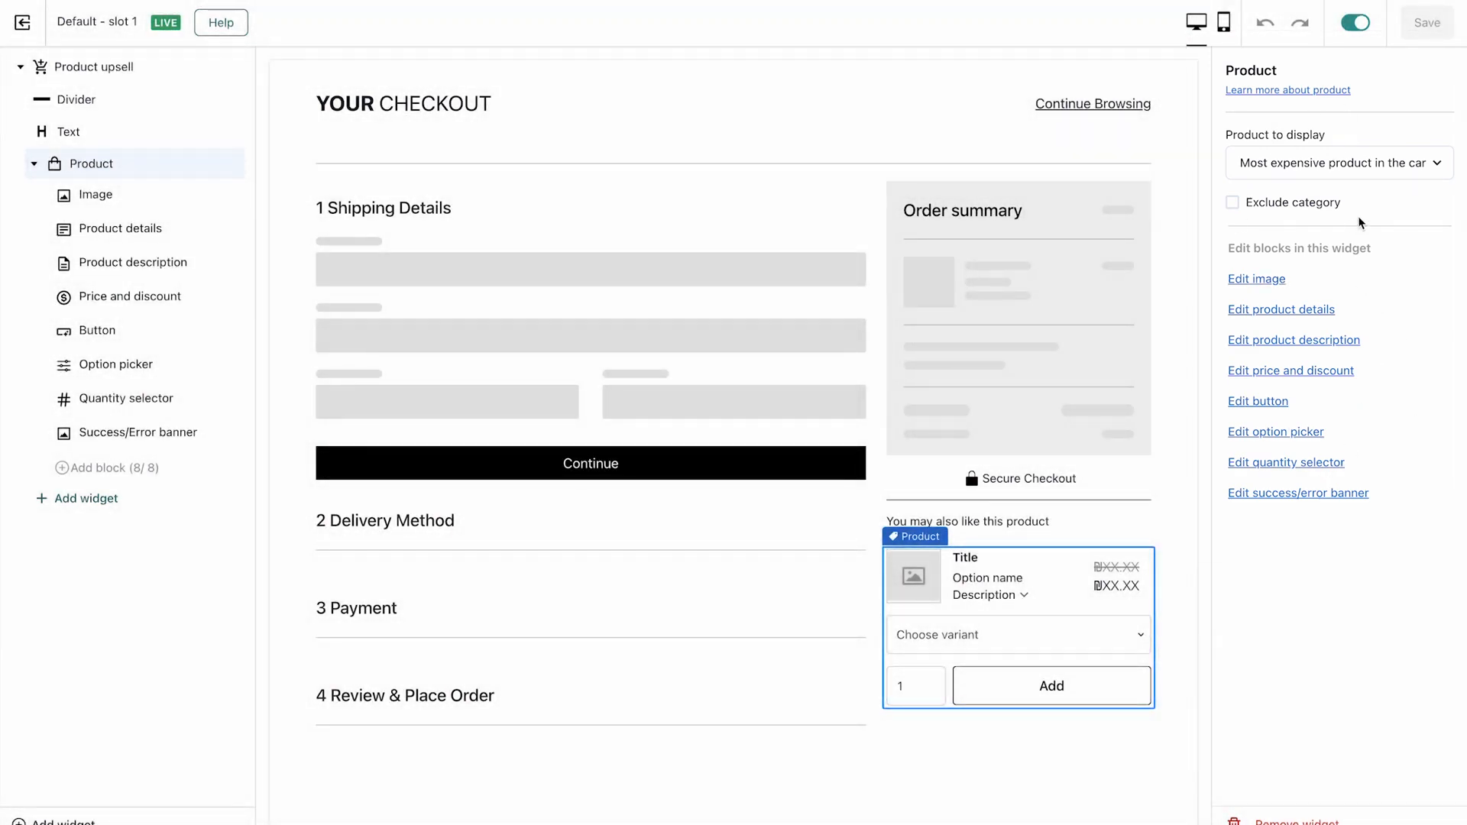
left_click(1330, 173)
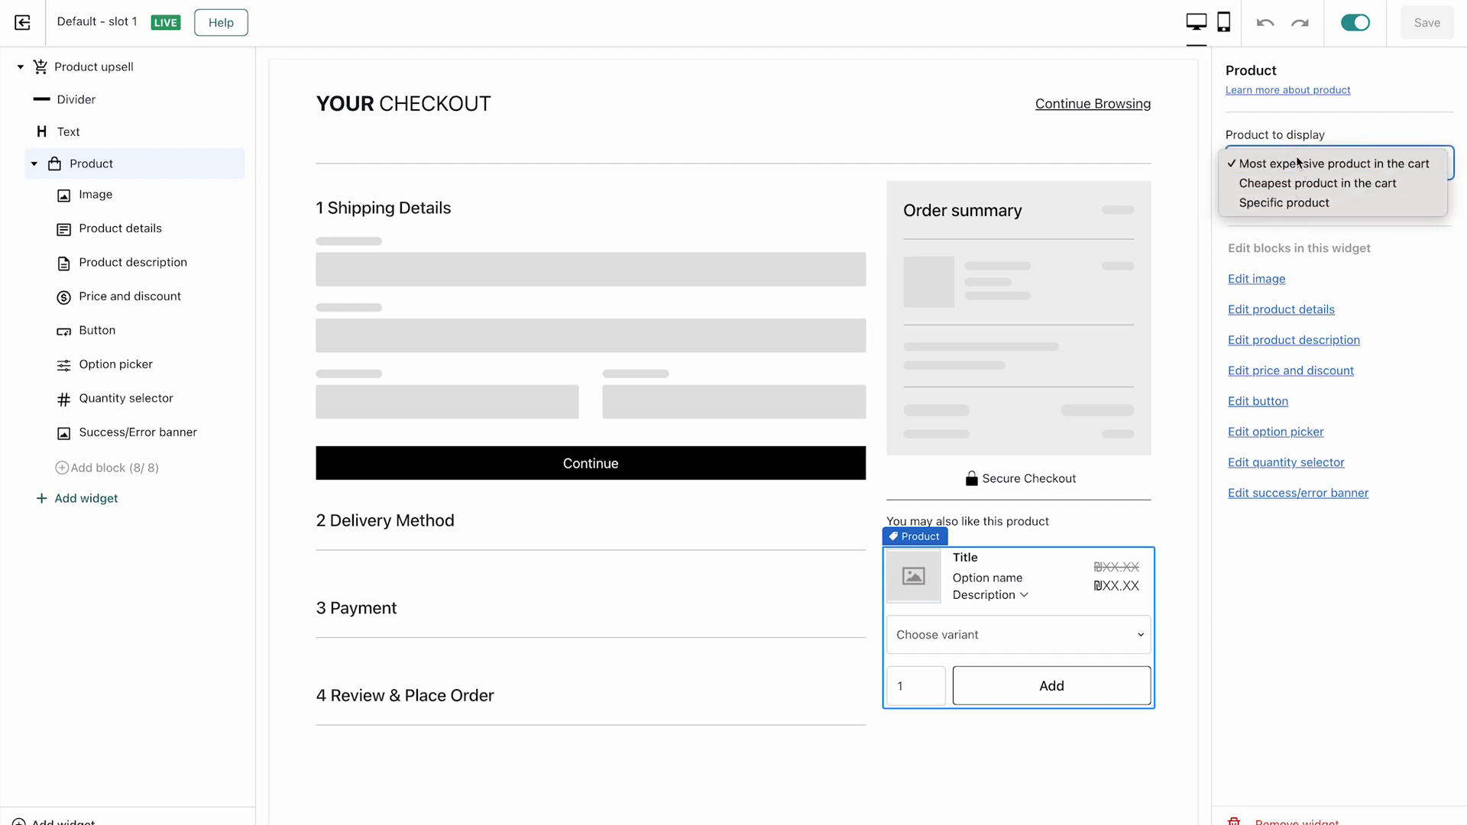
left_click(1334, 164)
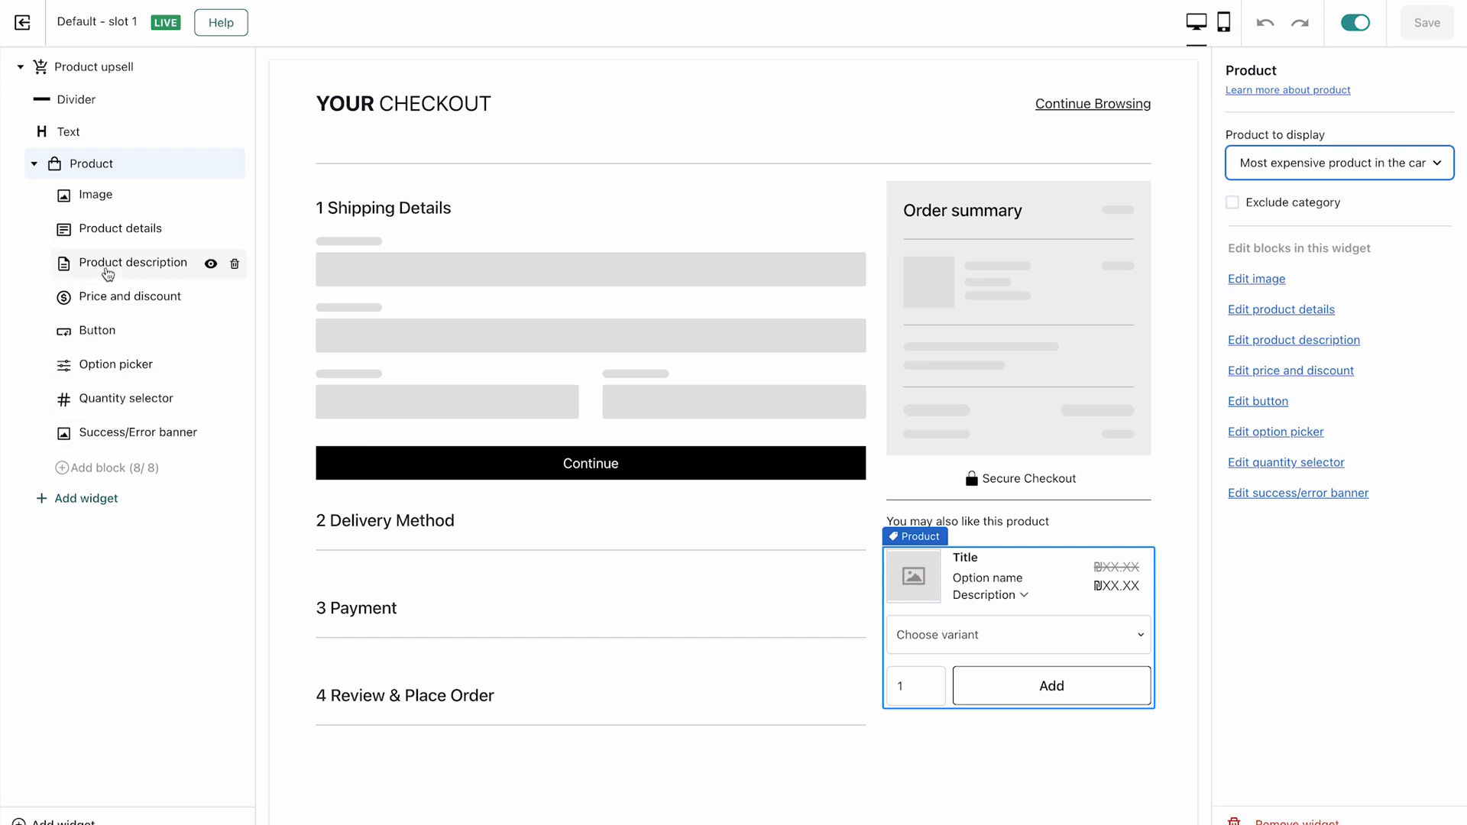
left_click(107, 265)
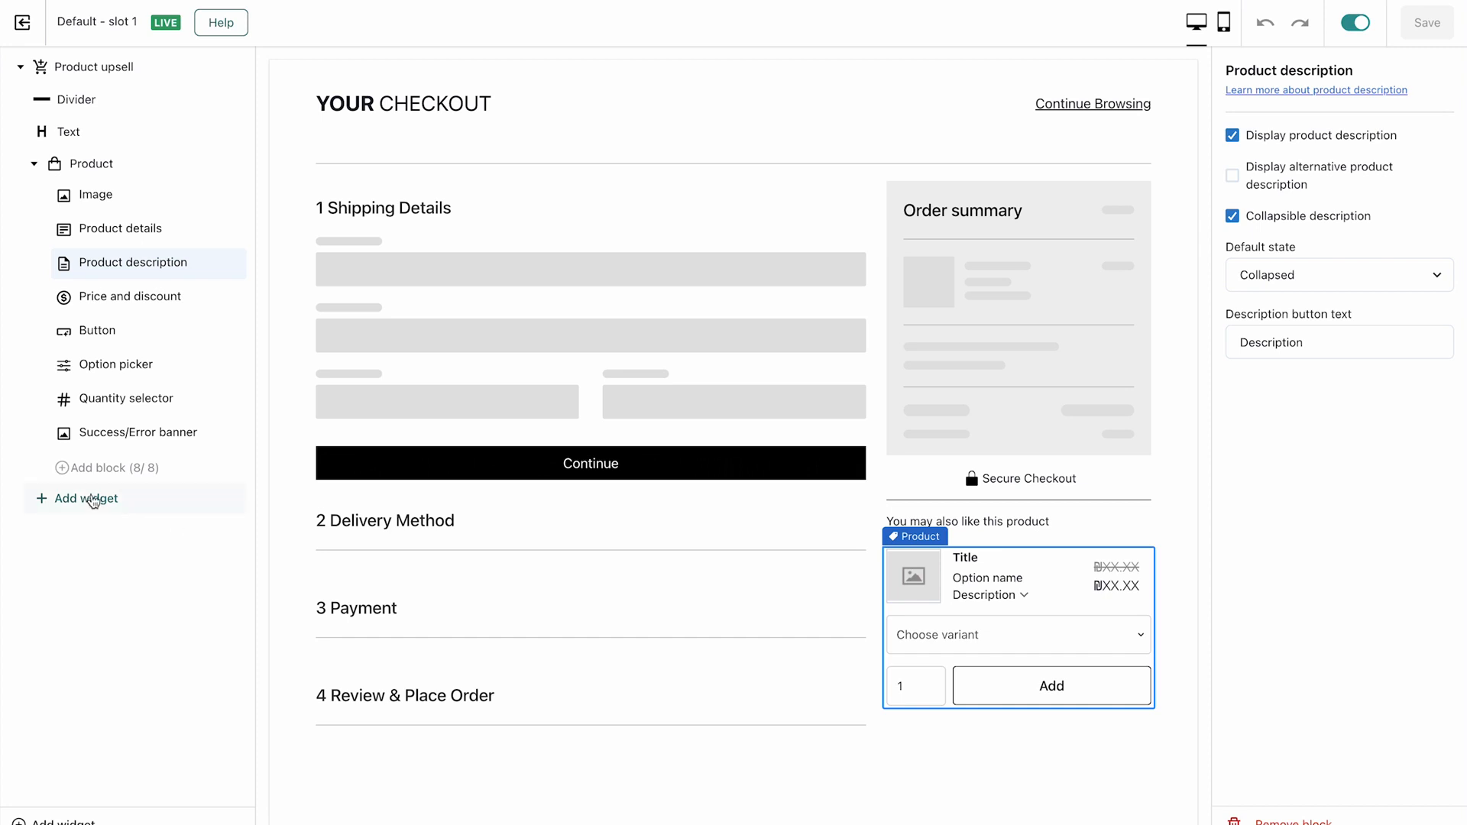
Step: Add a second product to the upsell, displaying the orange dropper bottle as a specific product
left_click(90, 499)
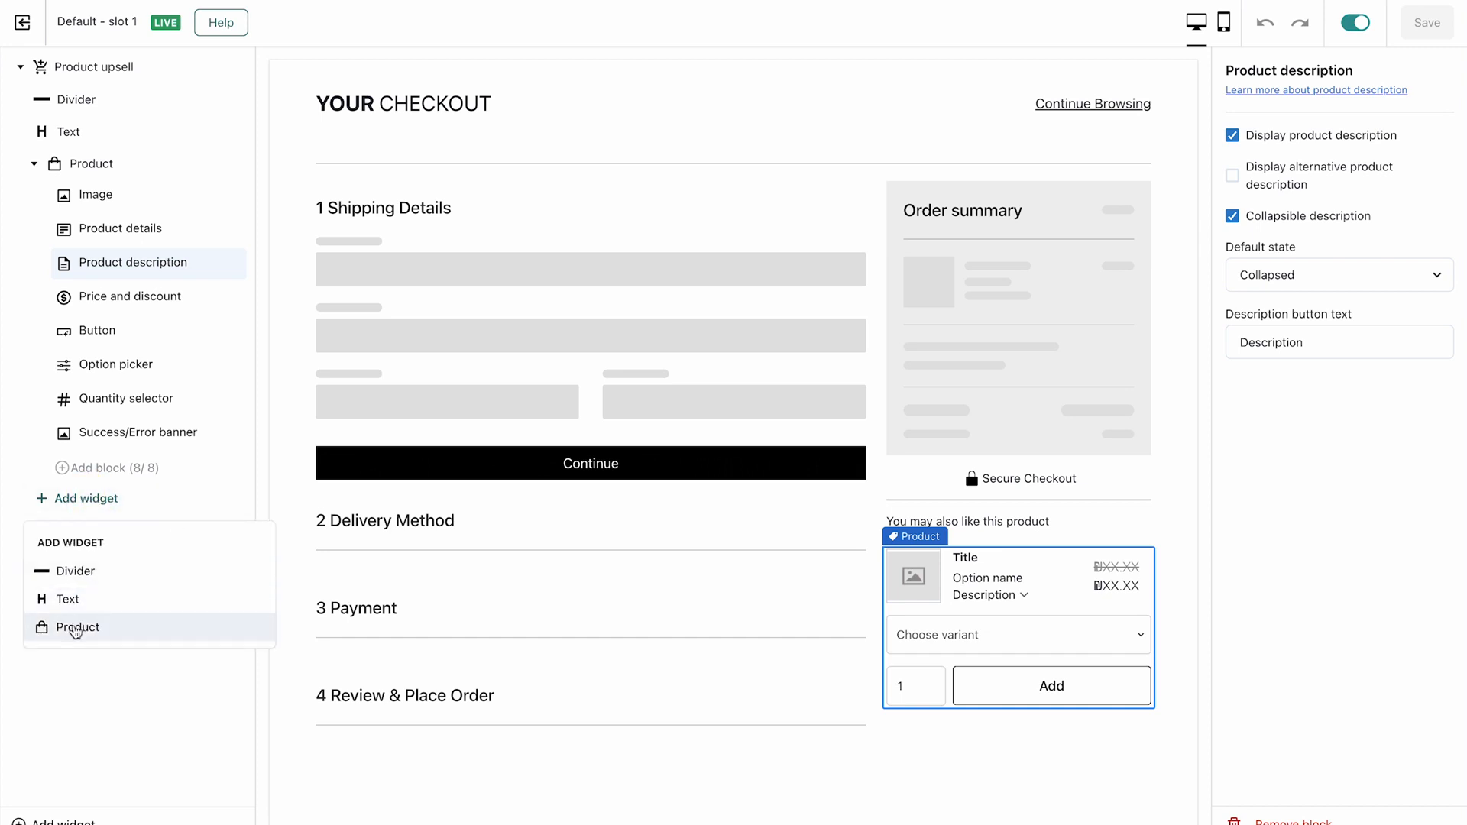
left_click(75, 628)
scroll(1053, 714, "down", 1)
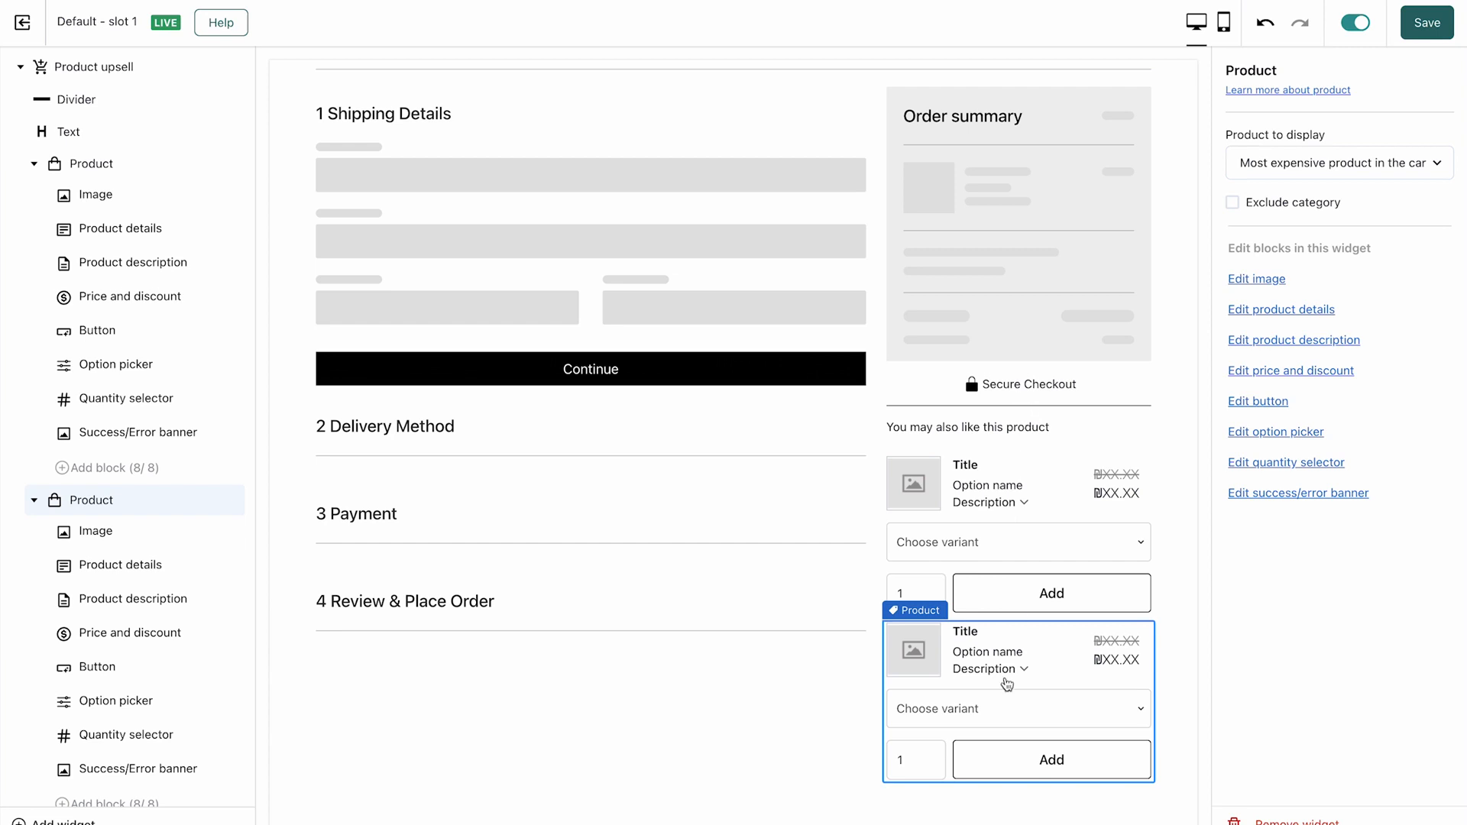
left_click(1335, 176)
left_click(1308, 204)
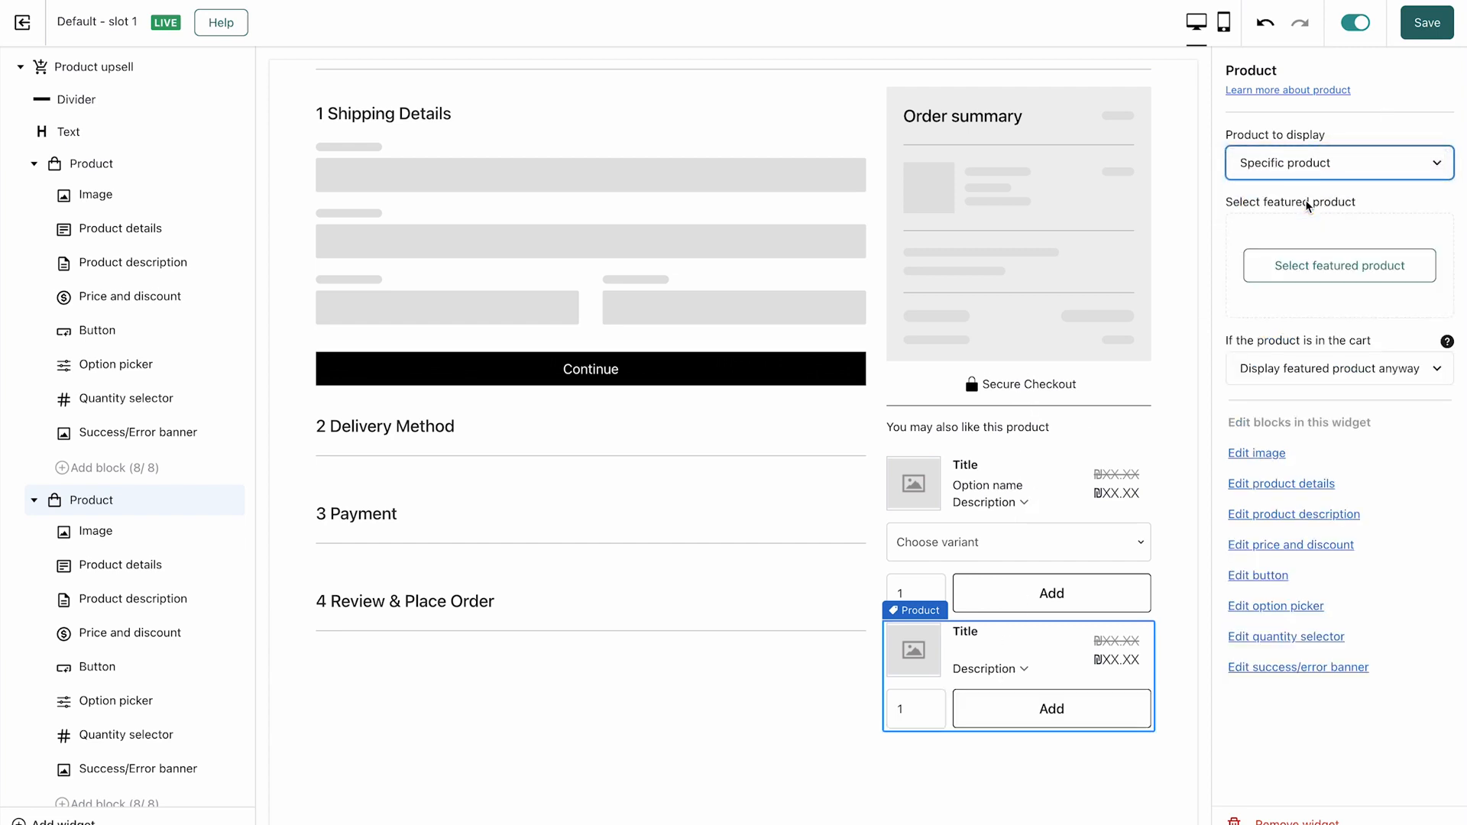
left_click(1307, 269)
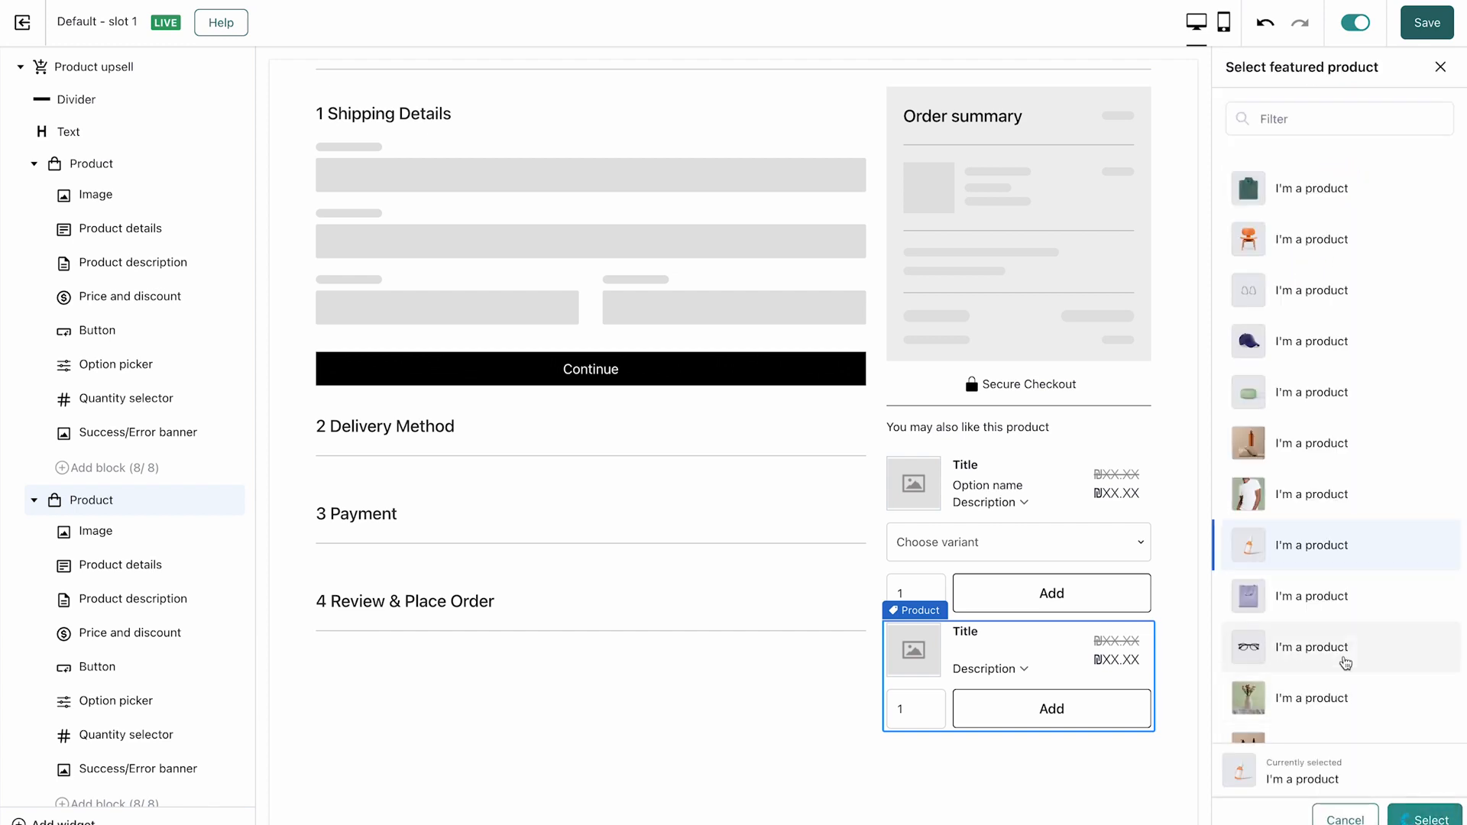
left_click(1423, 818)
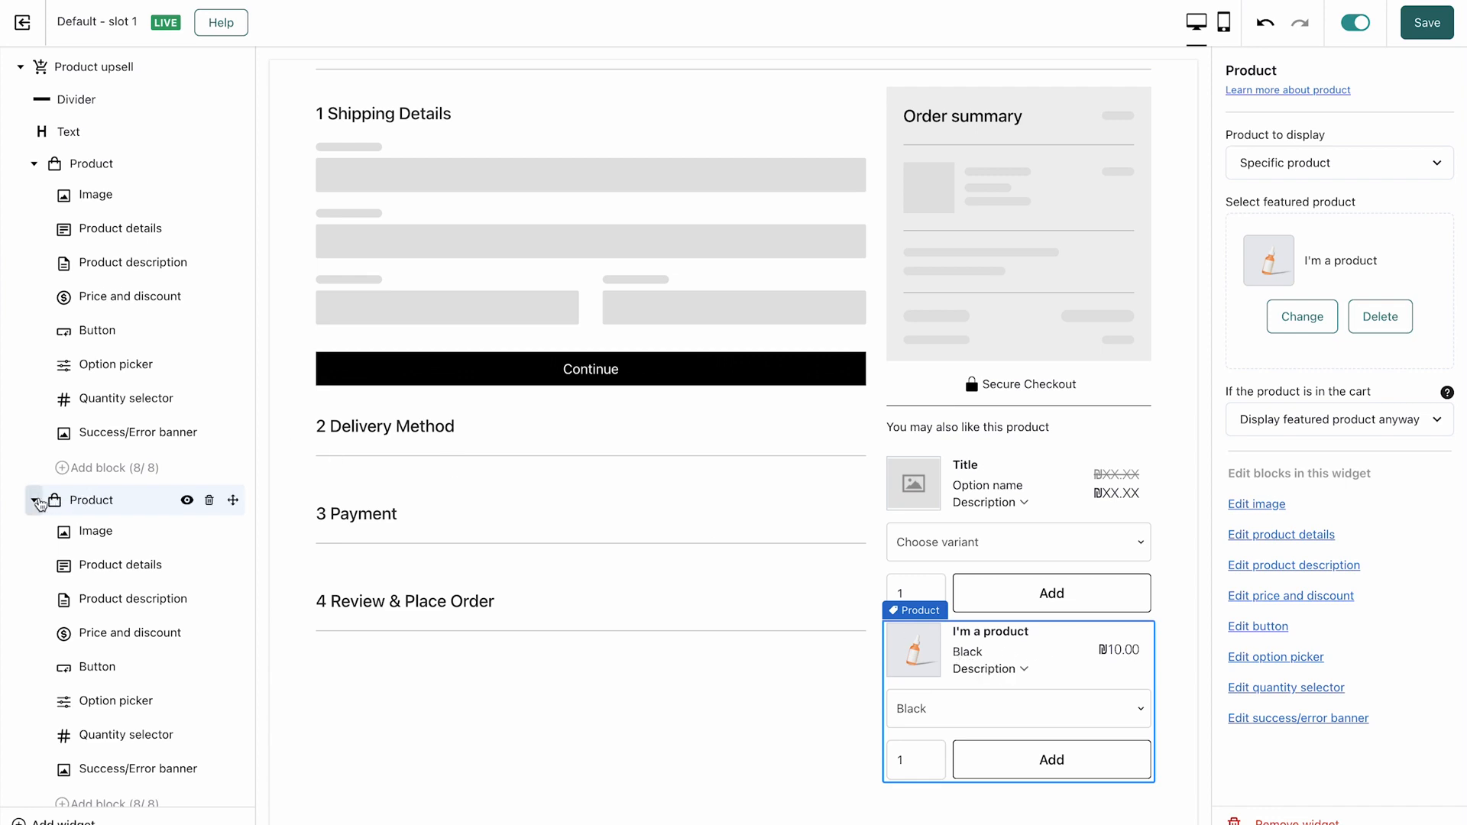
Step: Collapse both product blocks and move the dropper bottle block above the most expensive product block
left_click(35, 501)
left_click(33, 164)
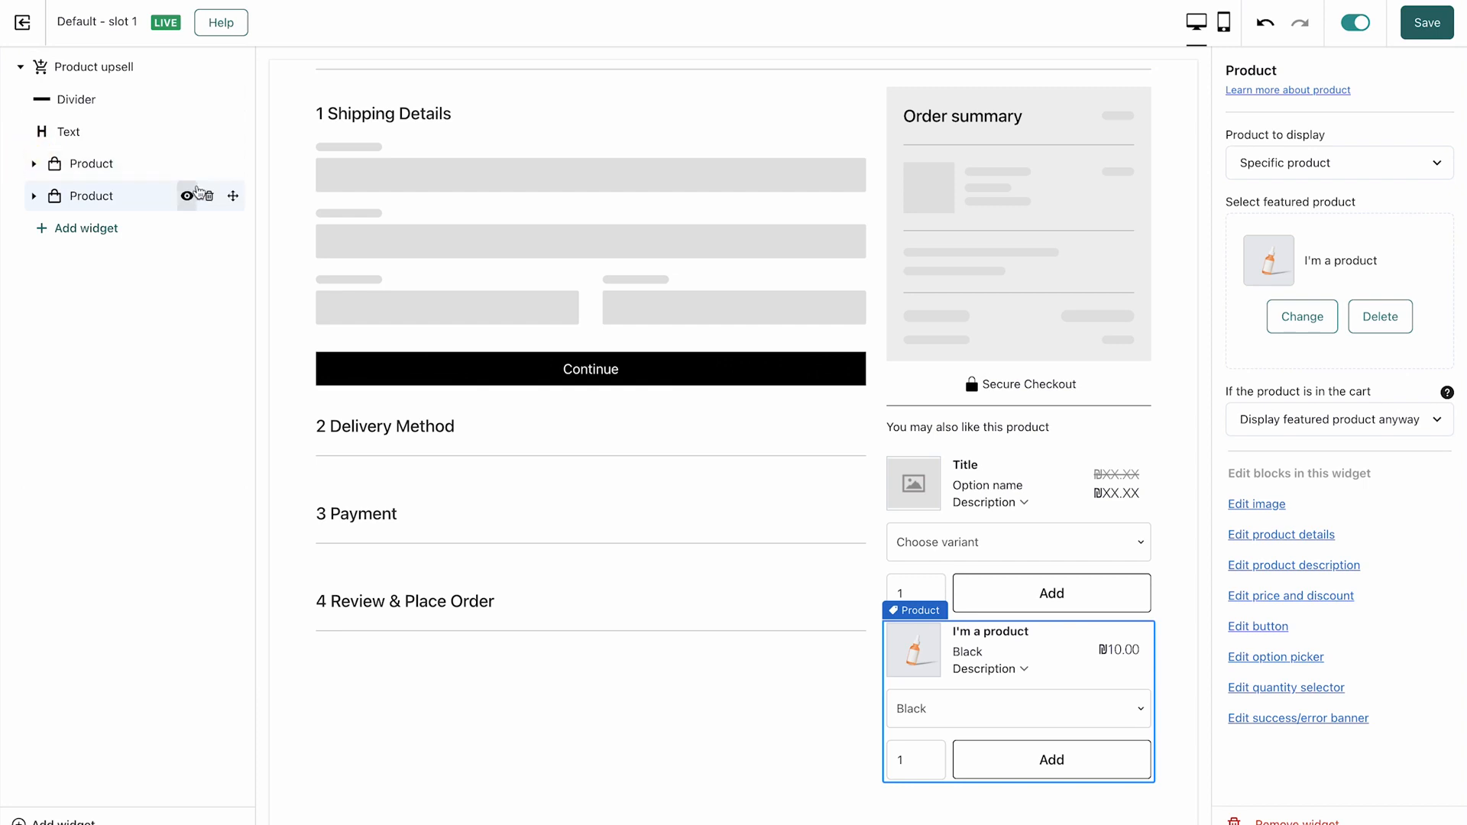
left_click_drag(233, 196, 229, 167)
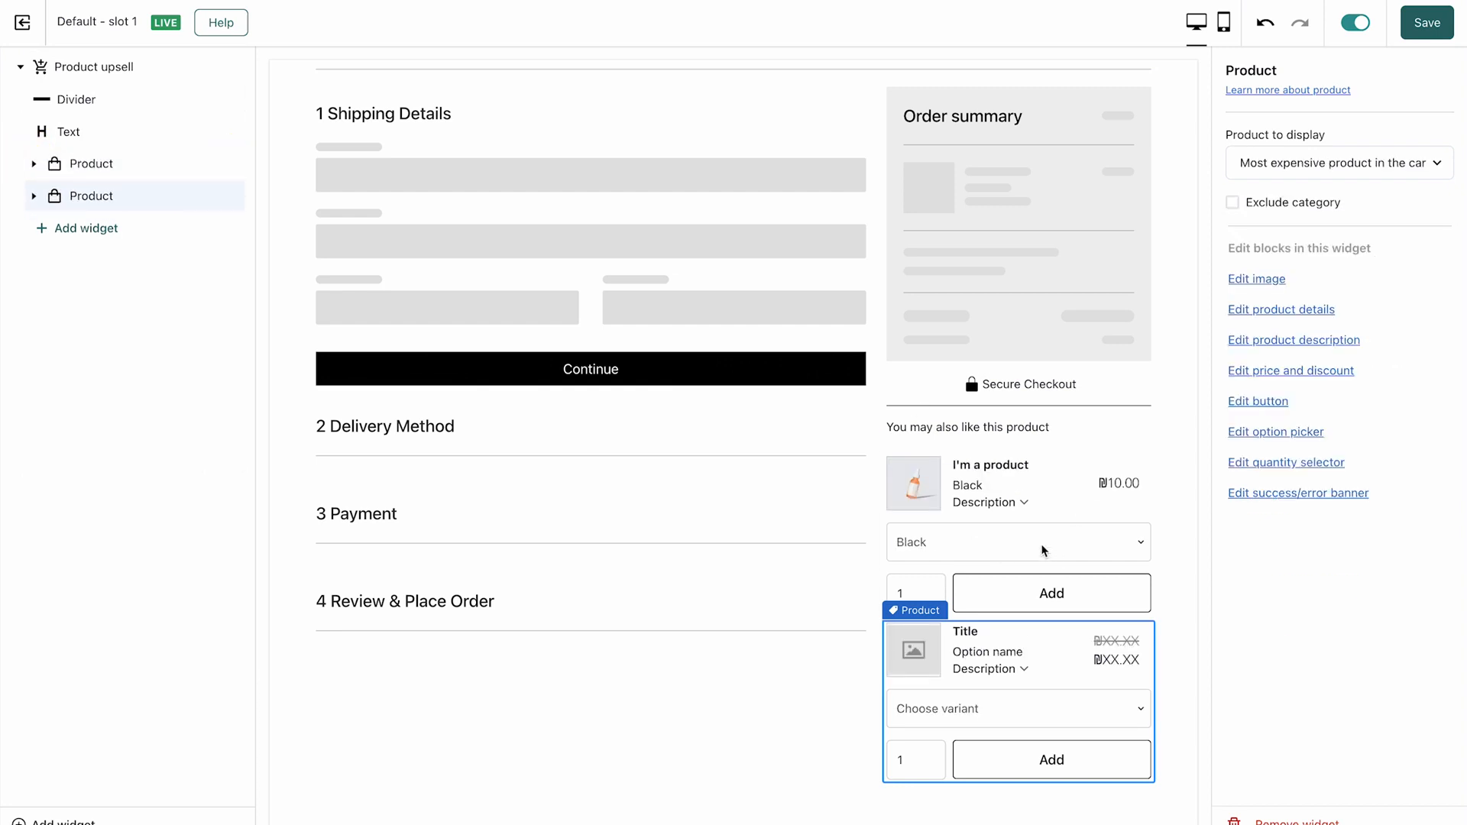
Step: Add a divider to the upsell and place it between the two product blocks
left_click(111, 238)
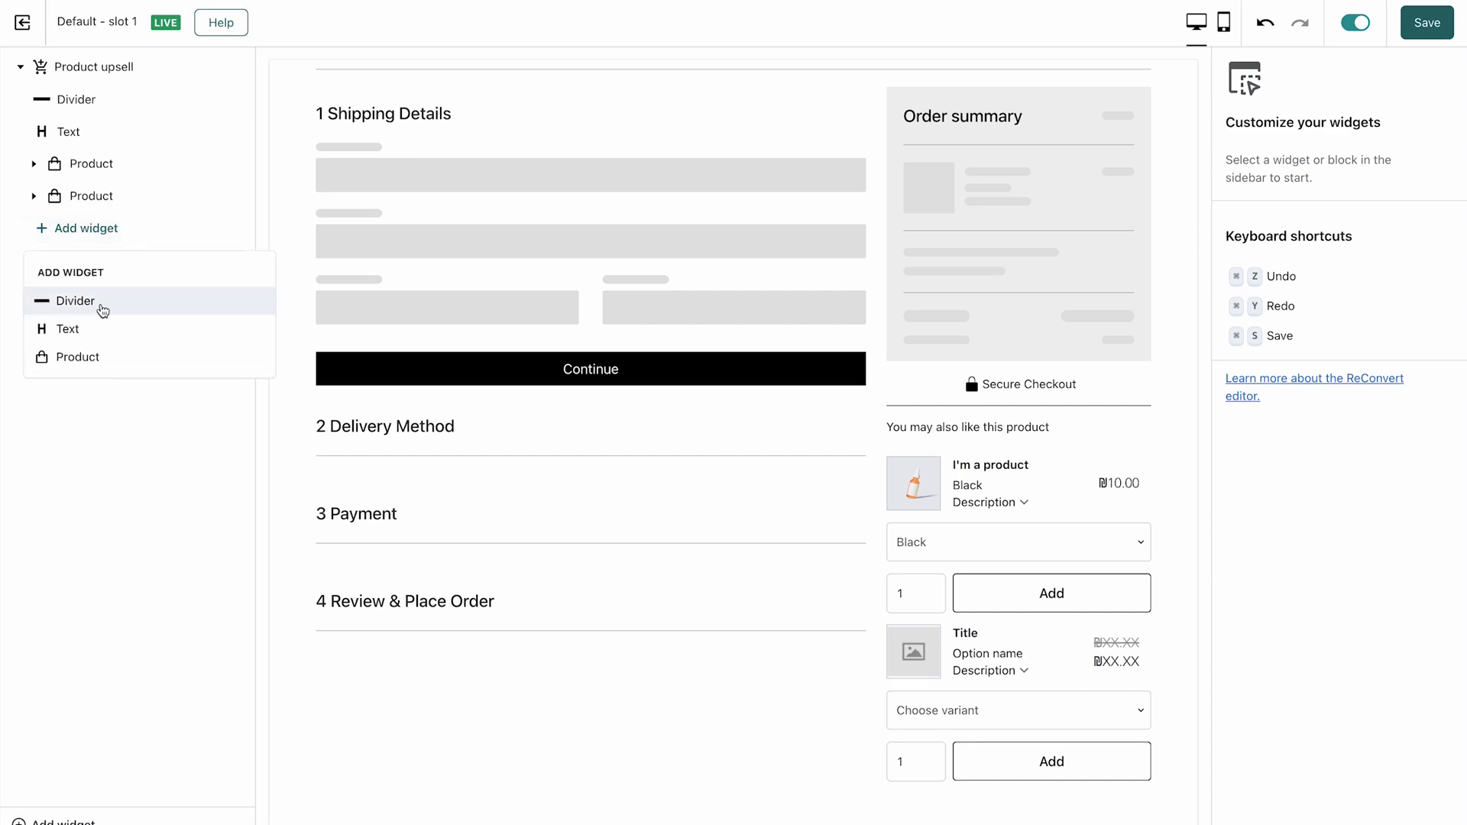
left_click(102, 310)
left_click_drag(229, 226, 231, 193)
Step: Change the upsell's heading text to "You may also like this products:"
left_click(1041, 406)
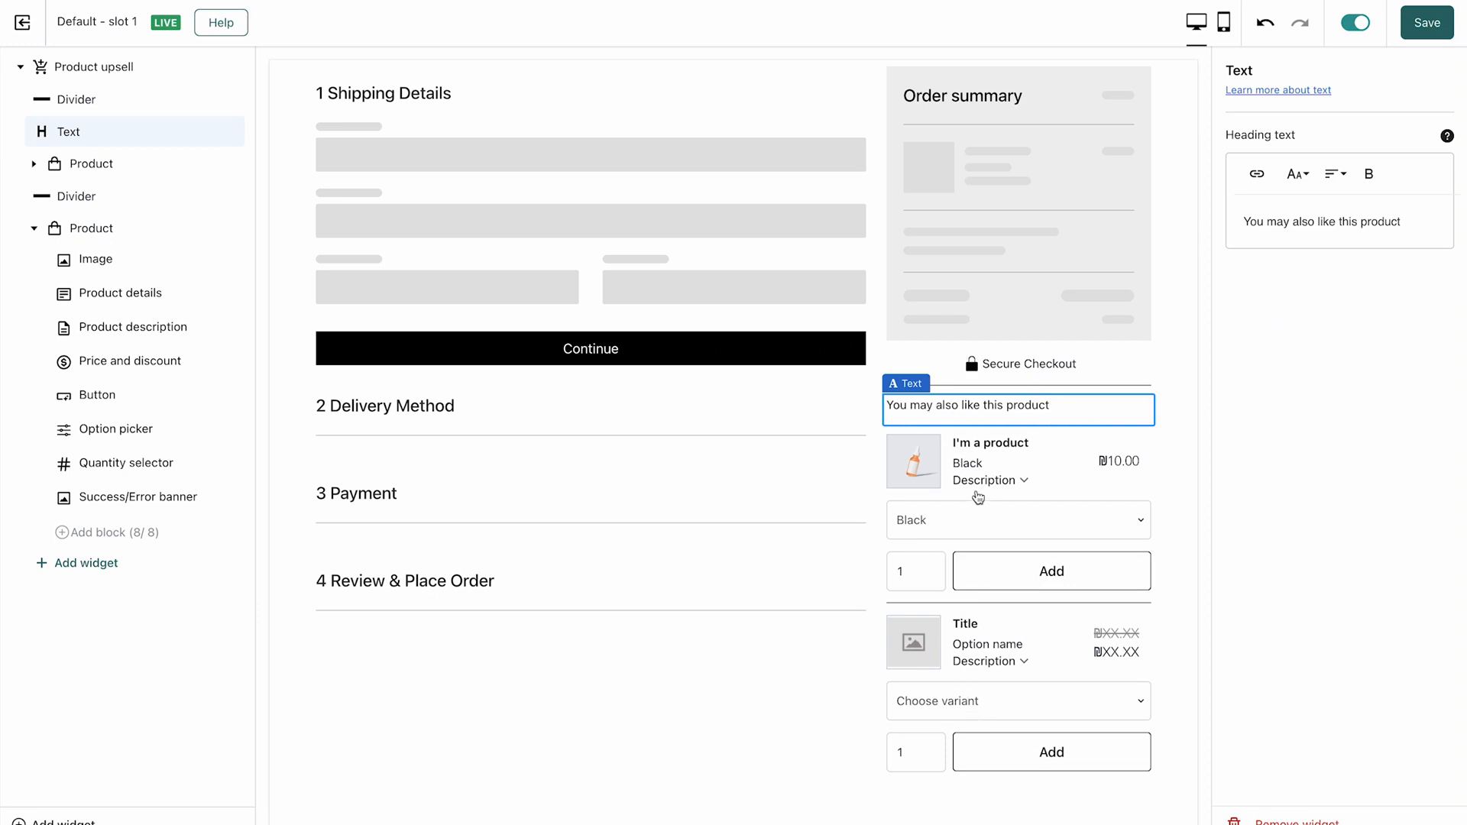
left_click(1401, 221)
type("s:")
Step: Apply a 10% discount to the dropper bottle product in the upsell and save the changes
left_click(999, 472)
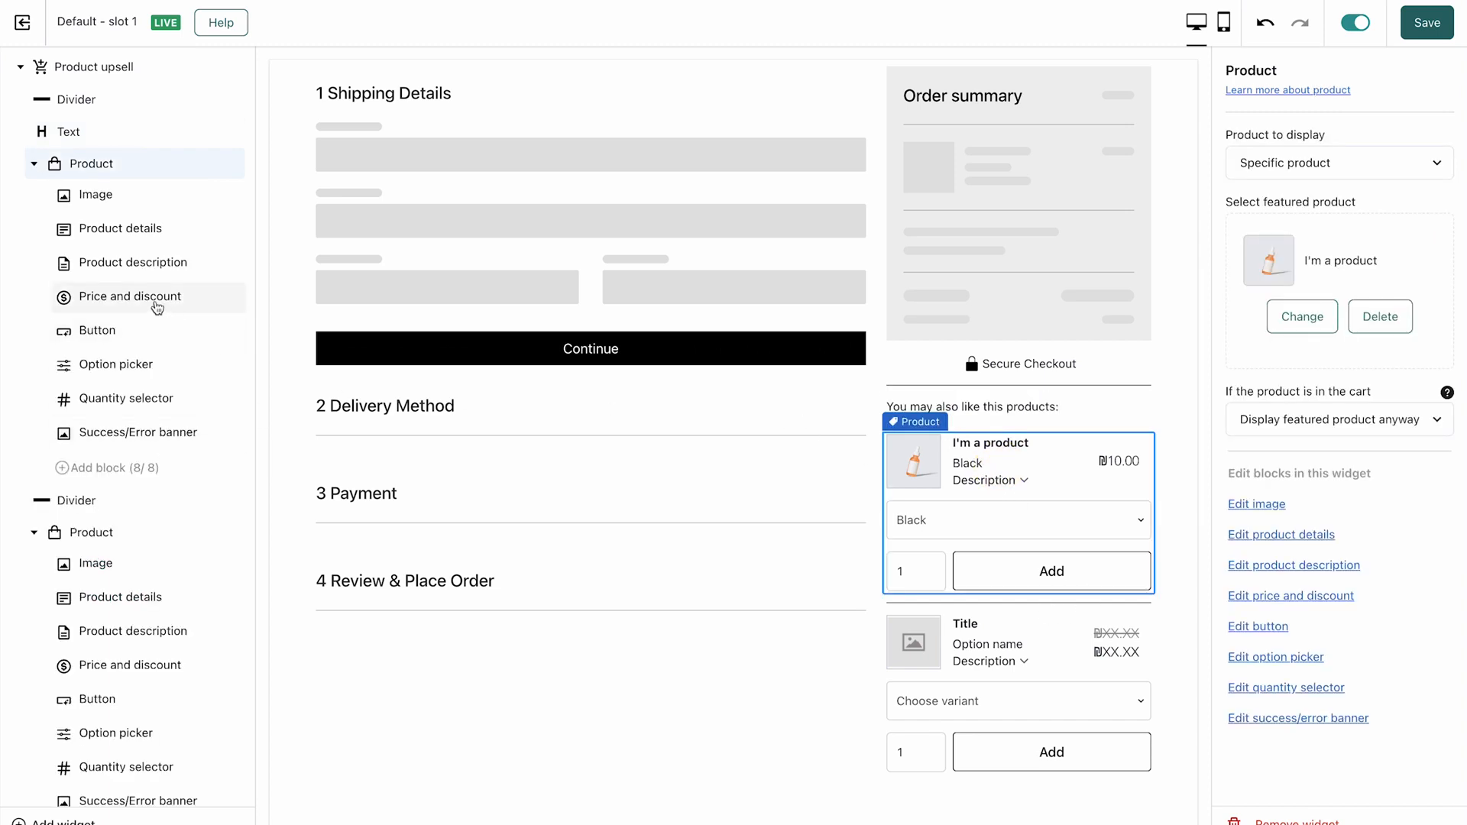
left_click(142, 299)
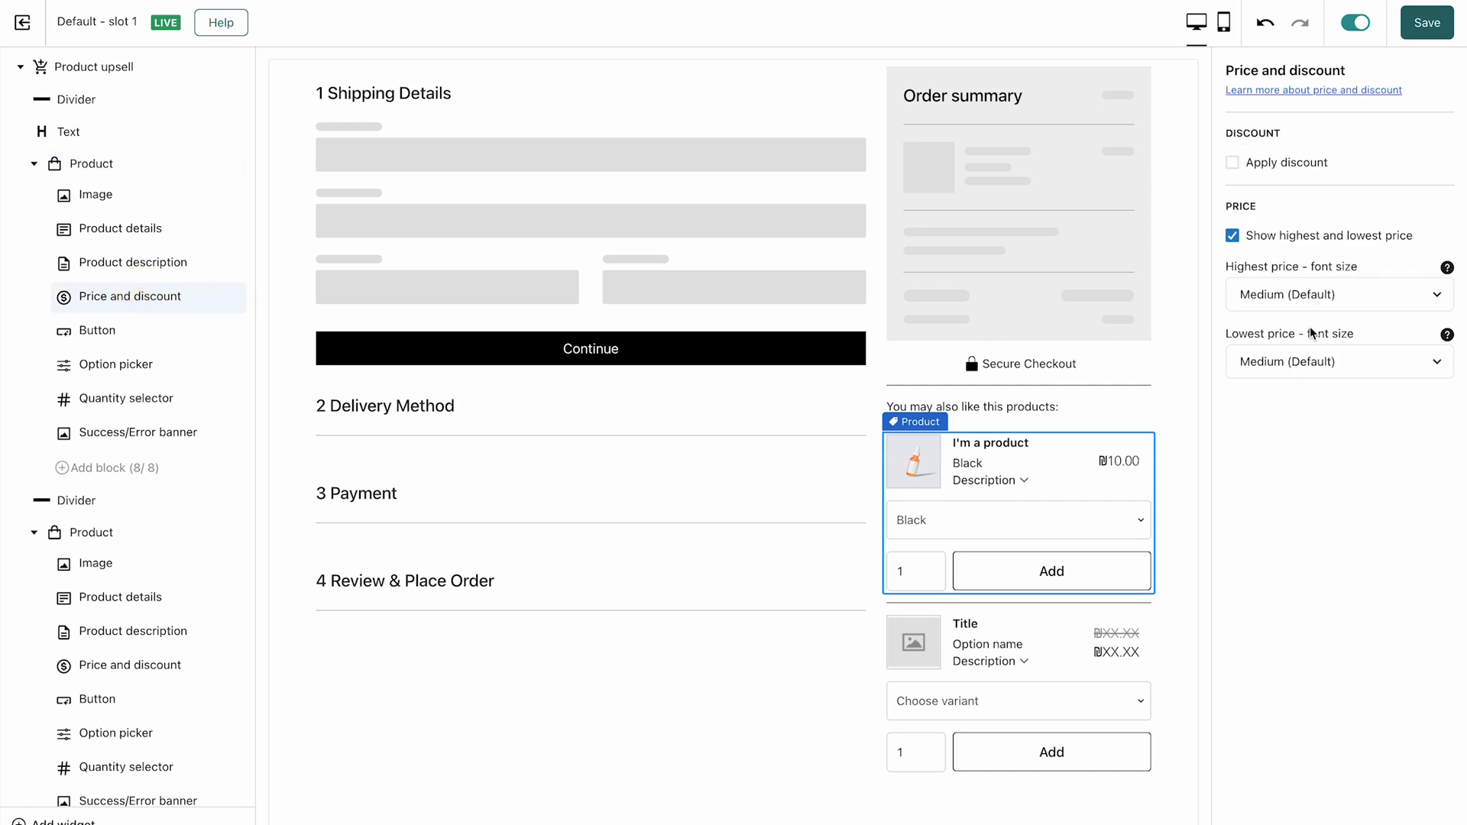
left_click(1233, 162)
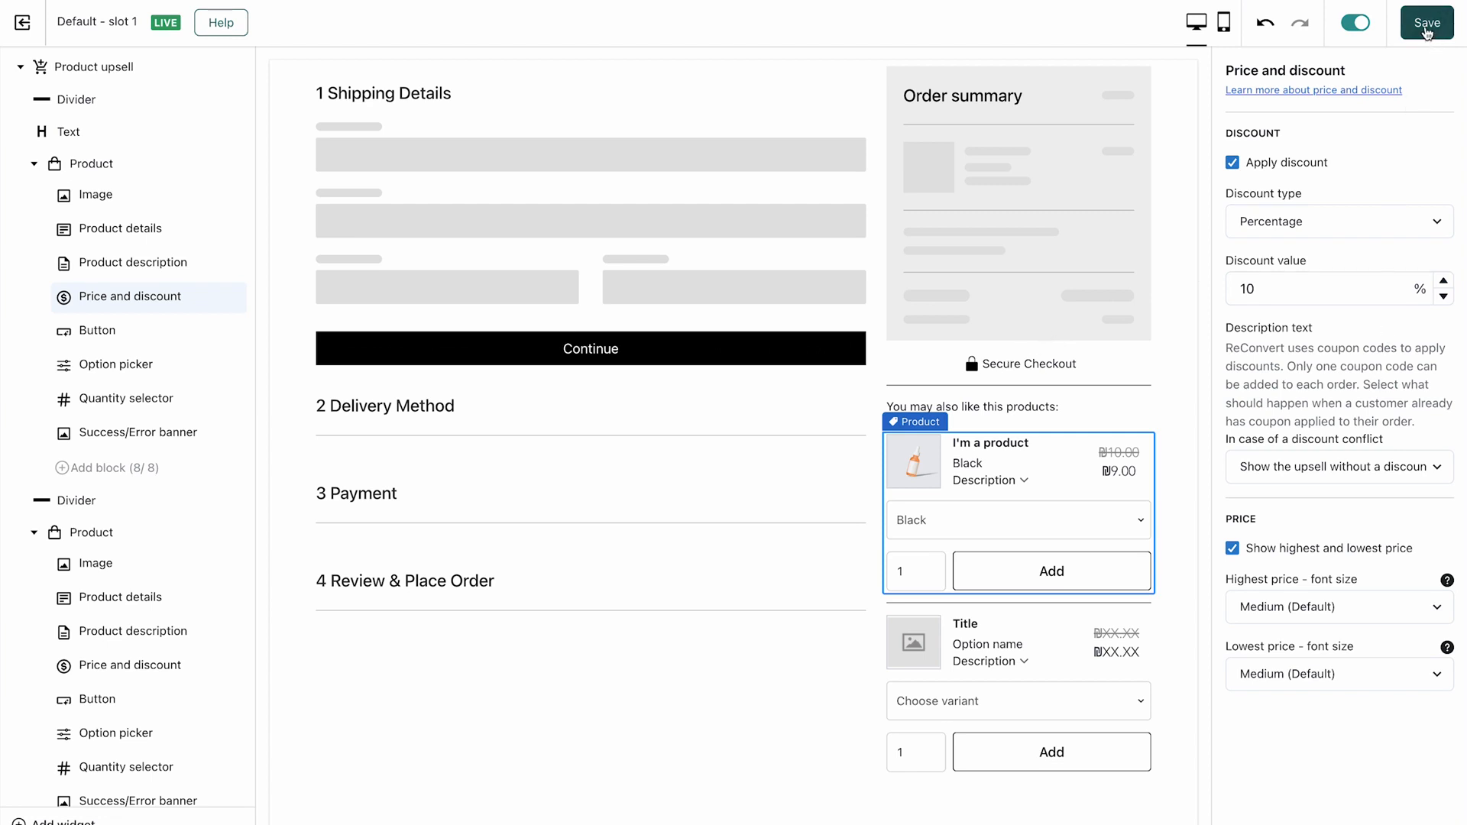
left_click(1426, 32)
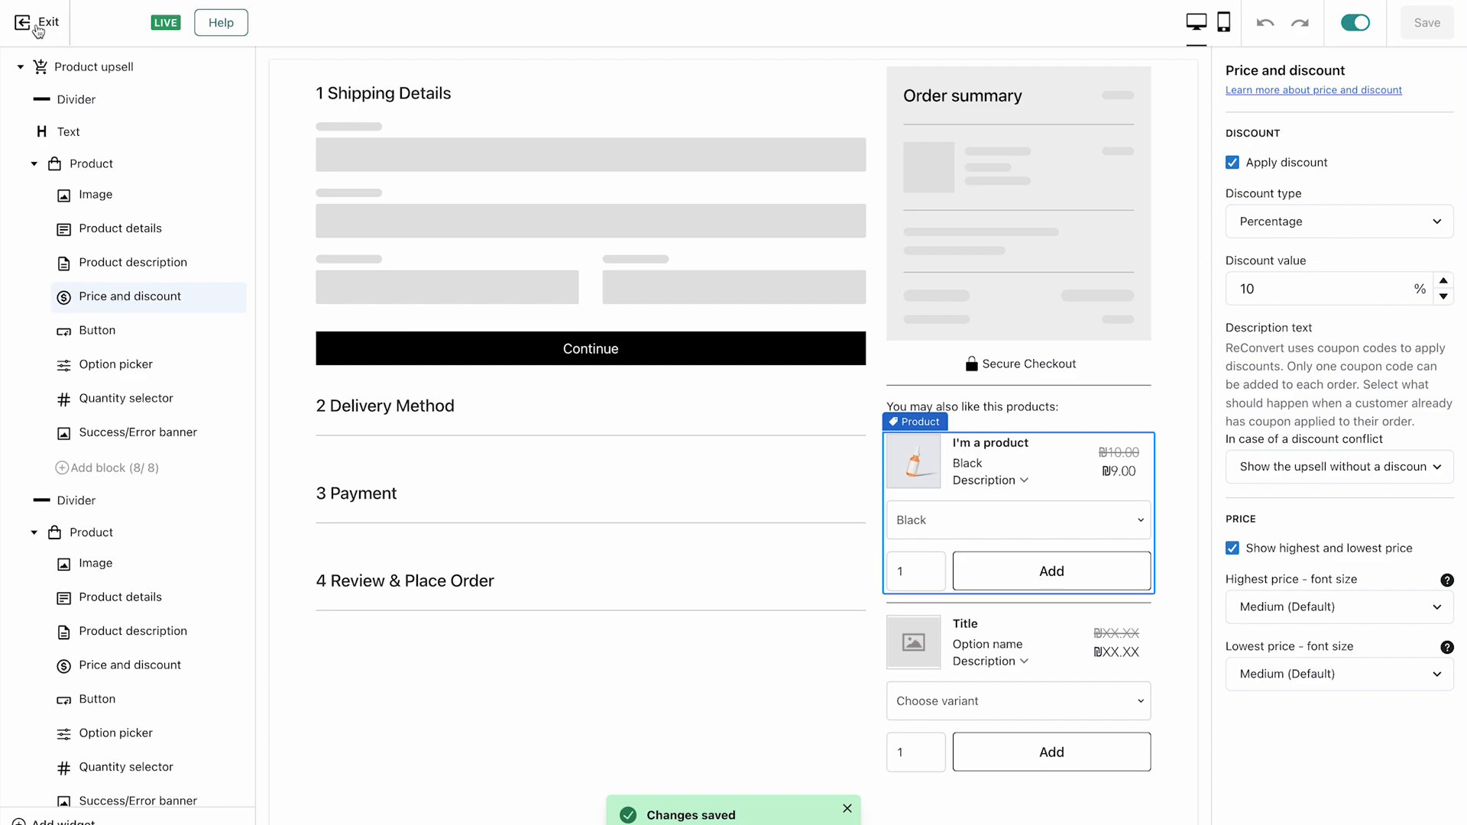
Step: Exit the checkout editor and look over the analytics on the ReConvert dashboard
left_click(37, 24)
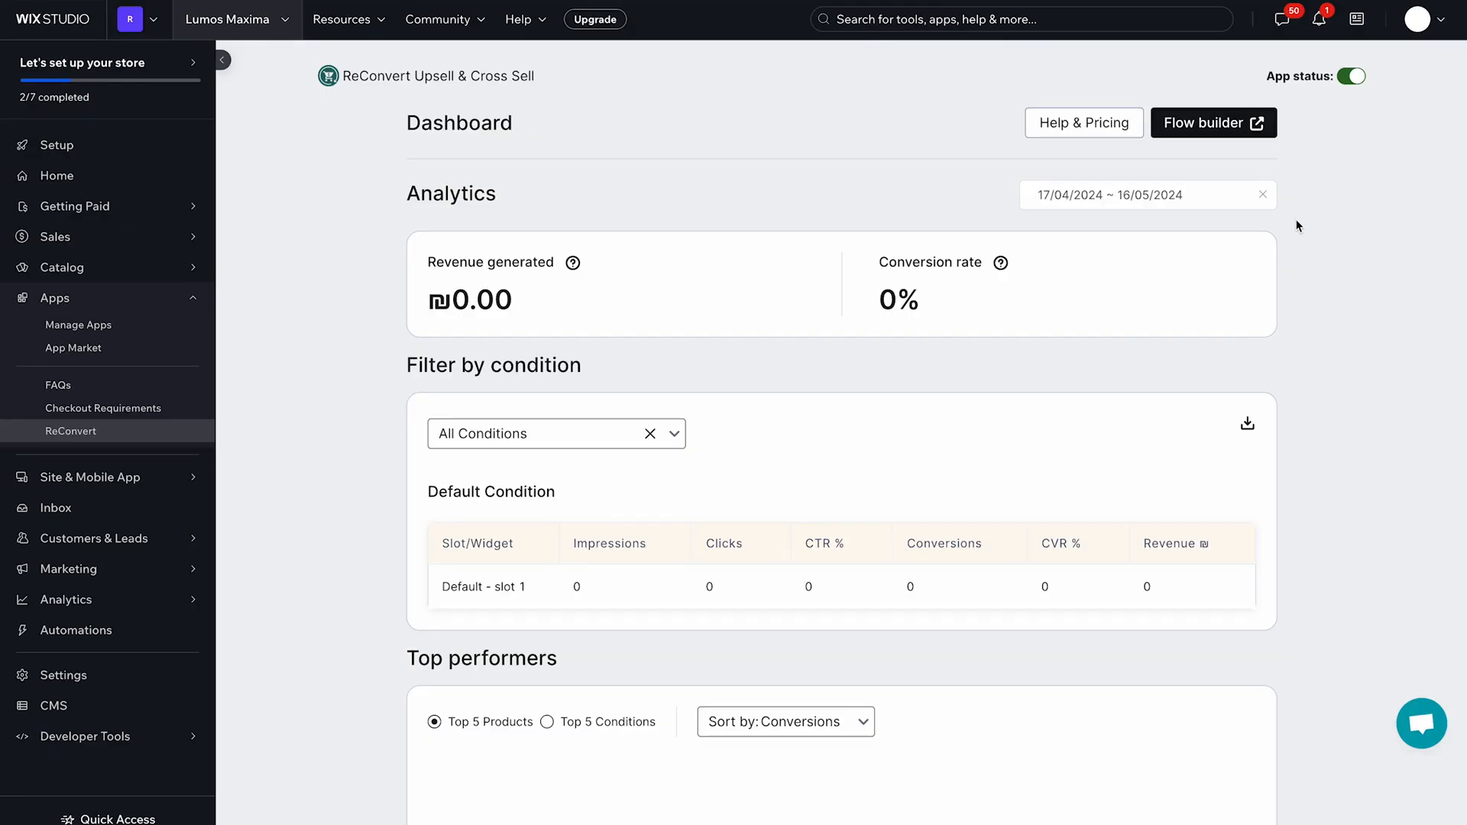
scroll(1300, 226, "down", 2)
scroll(1029, 368, "up", 2)
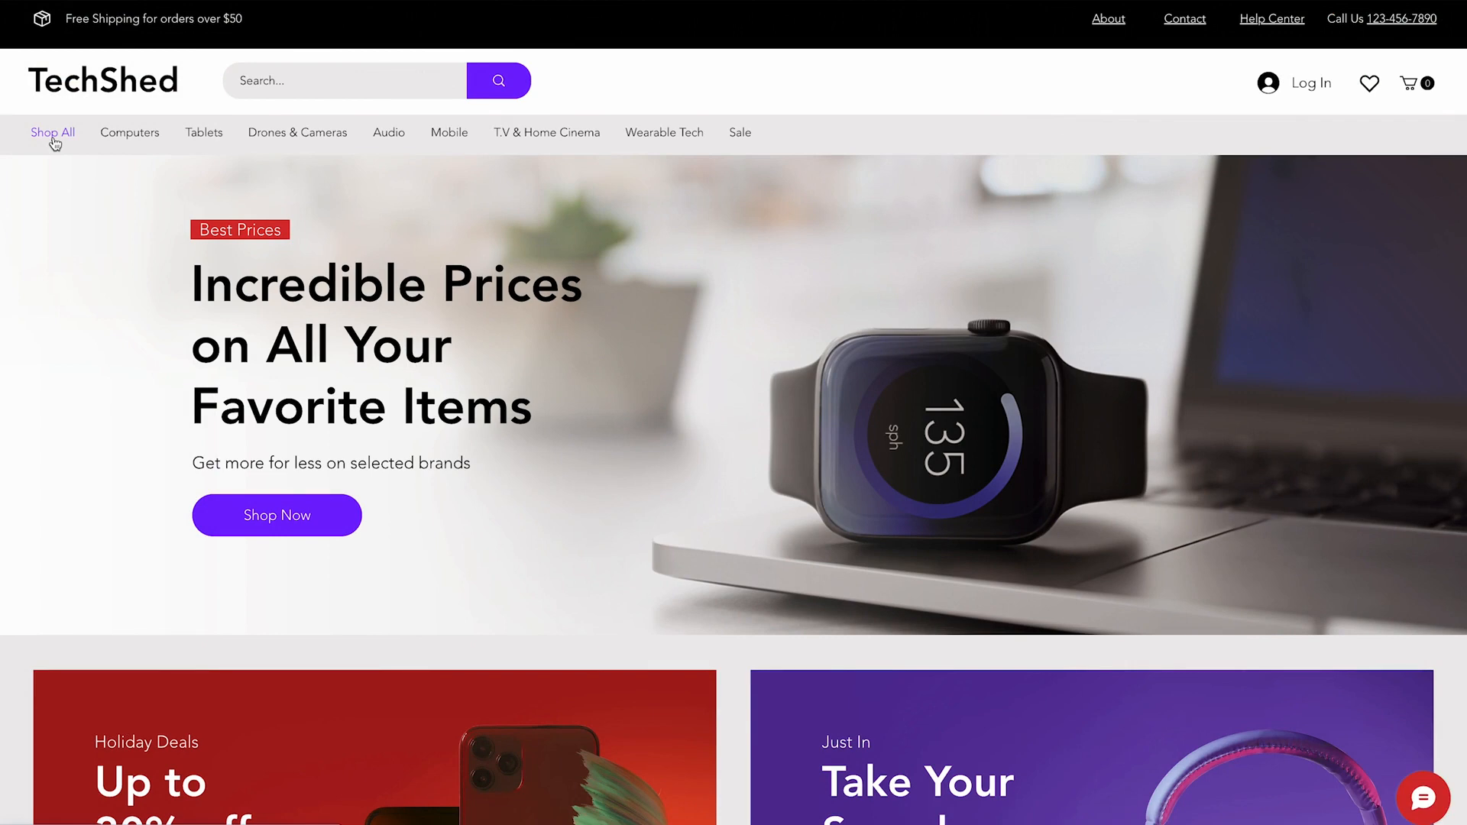
Step: On the TechShed storefront, add the tote bag in White from the full catalog to the cart and proceed to checkout
left_click(54, 143)
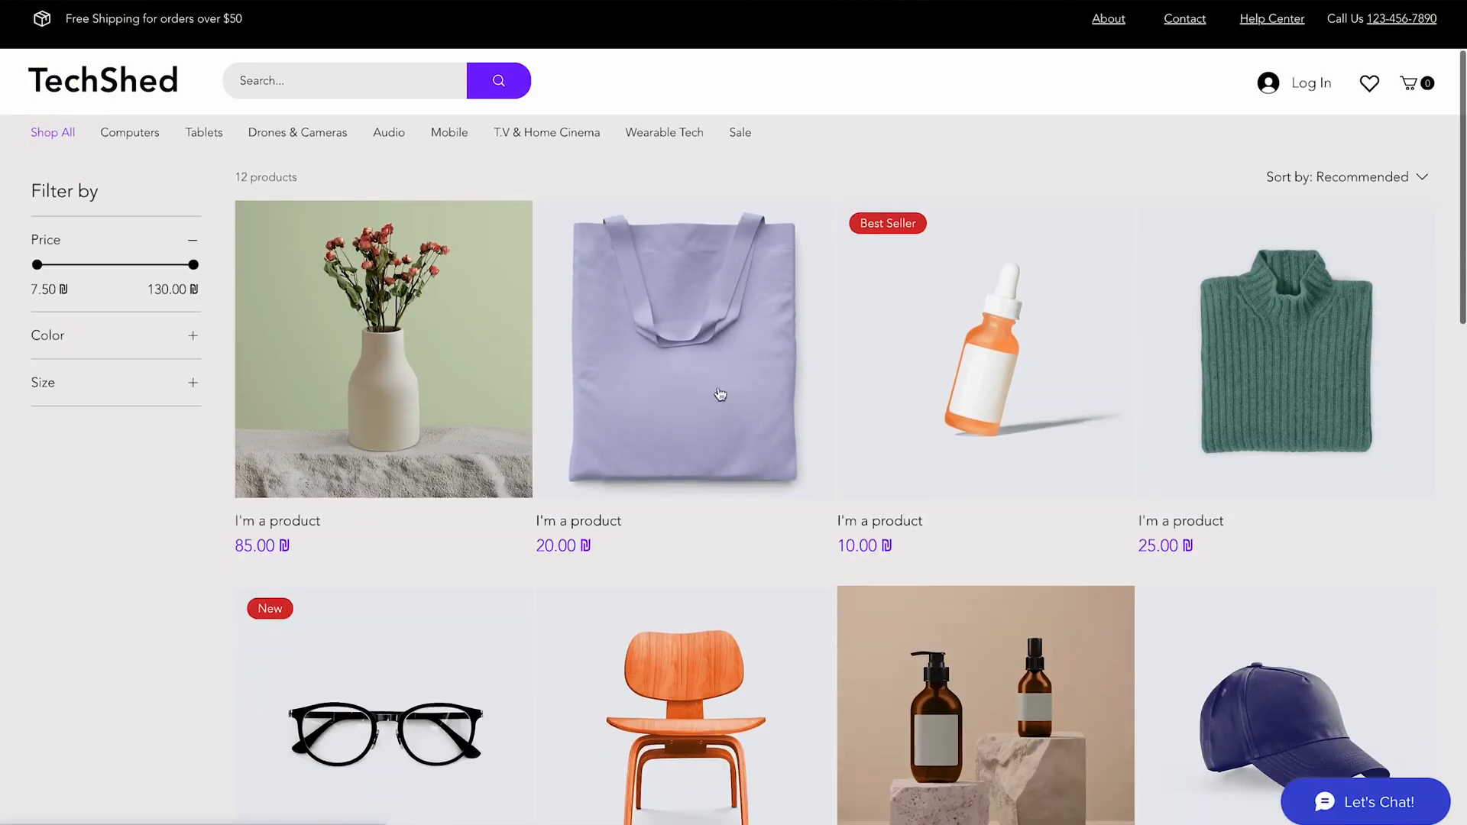
left_click(652, 373)
left_click(890, 518)
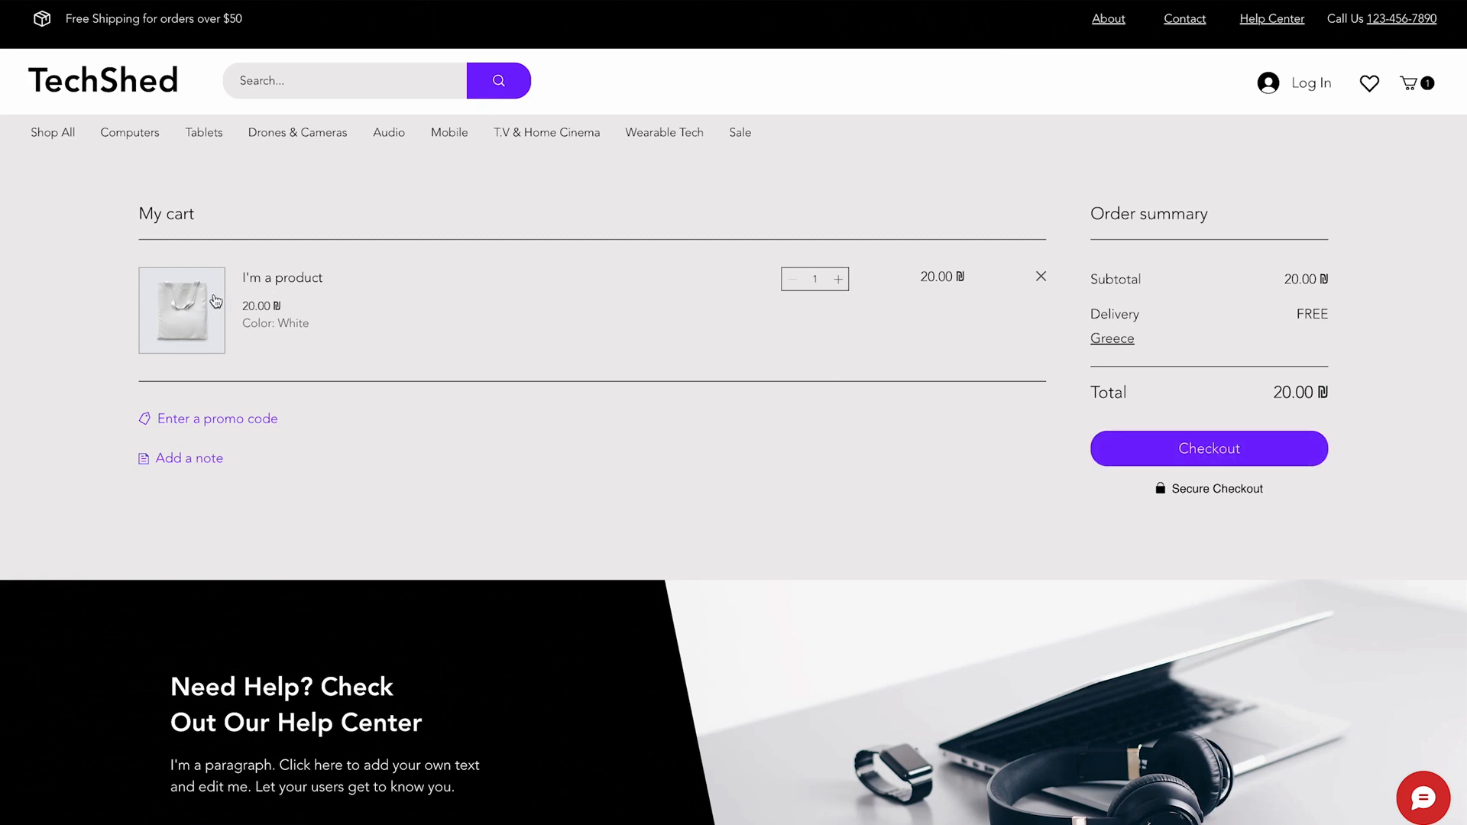
left_click(1161, 450)
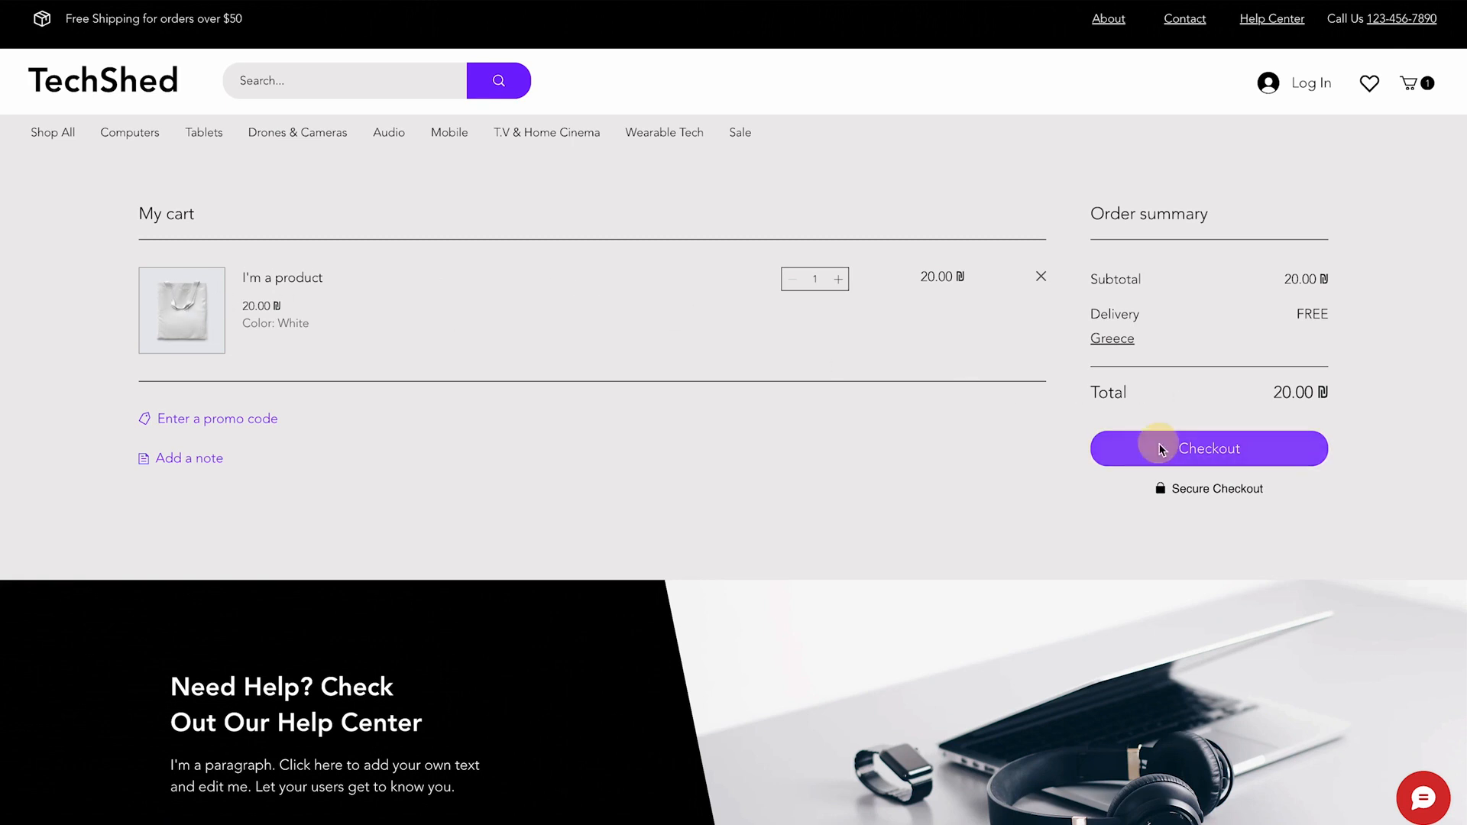
Step: Choose White for the discounted dropper bottle in the checkout upsell, add one to the order and check the order summary
scroll(1146, 528, "down", 1)
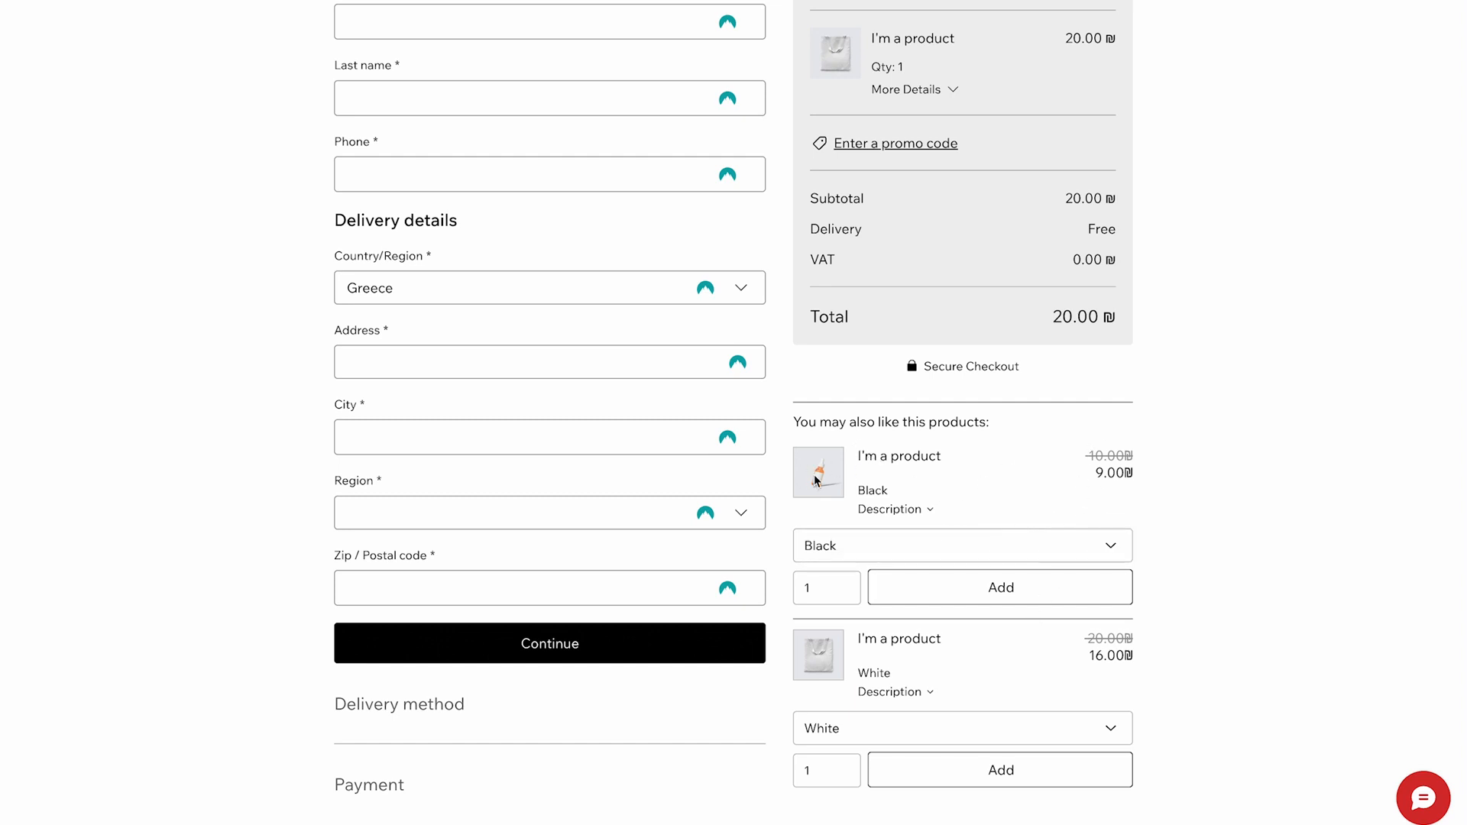
left_click(864, 557)
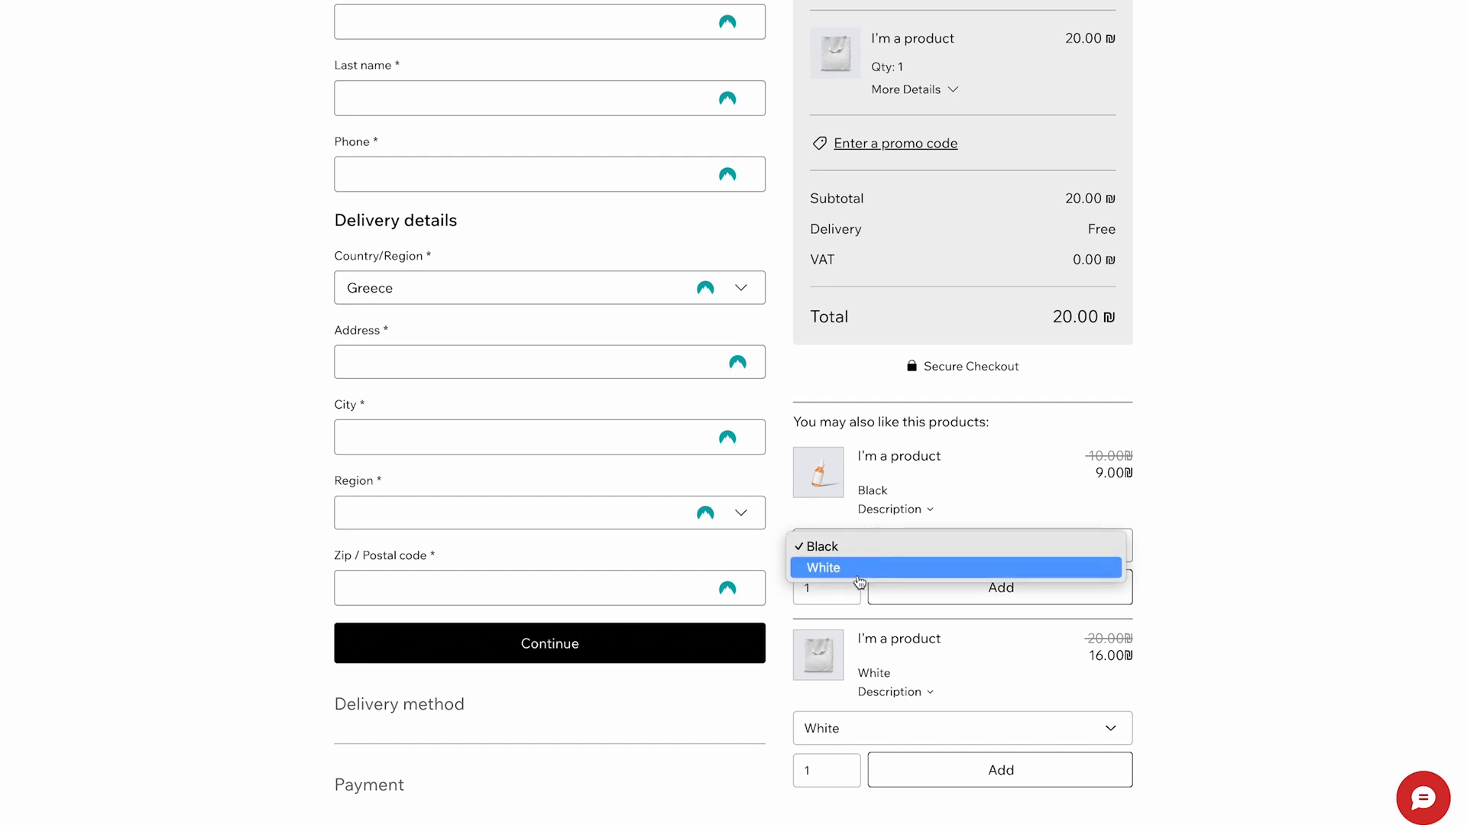
left_click(860, 583)
left_click(841, 595)
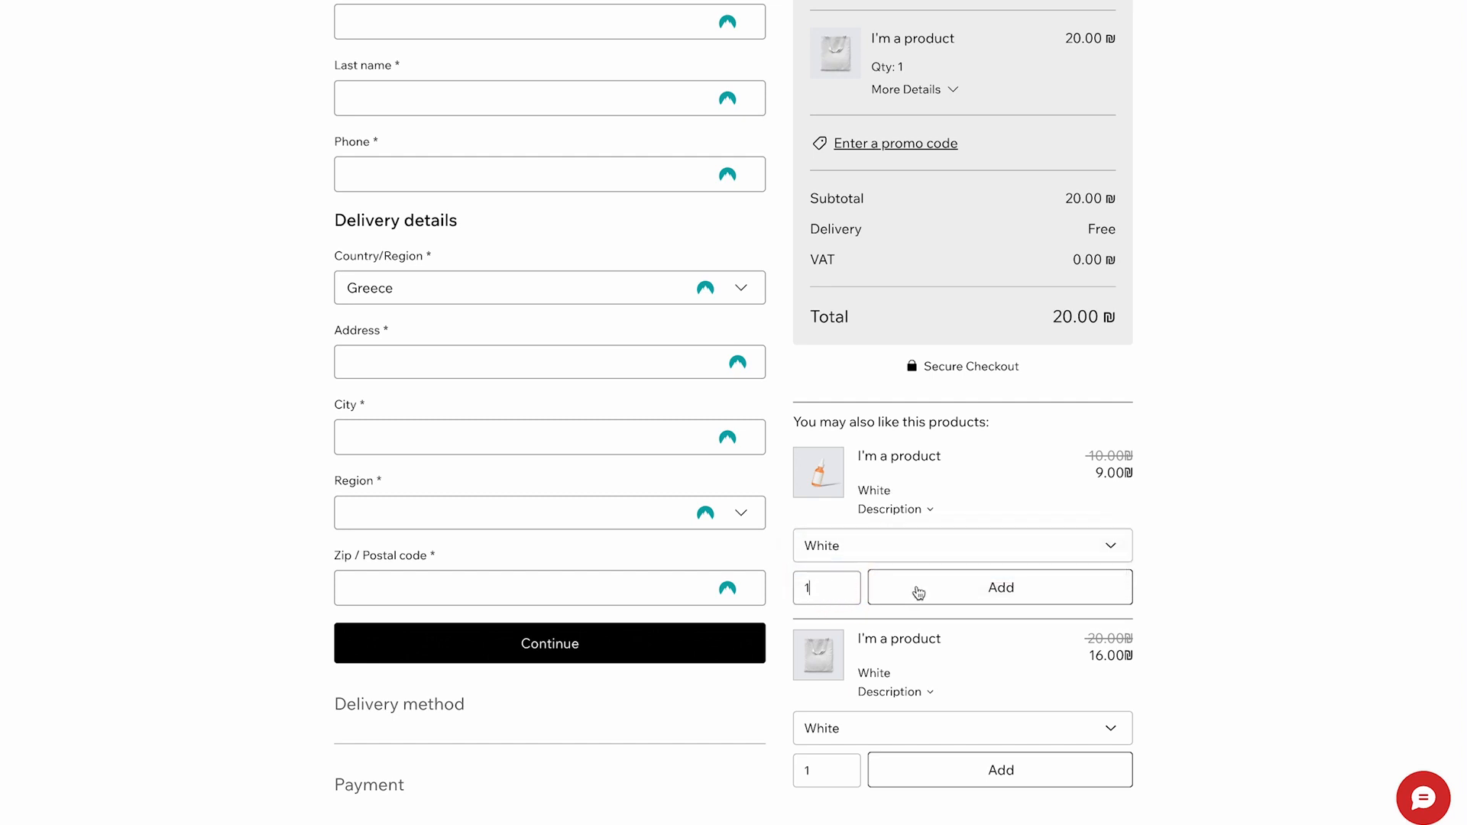
left_click(922, 585)
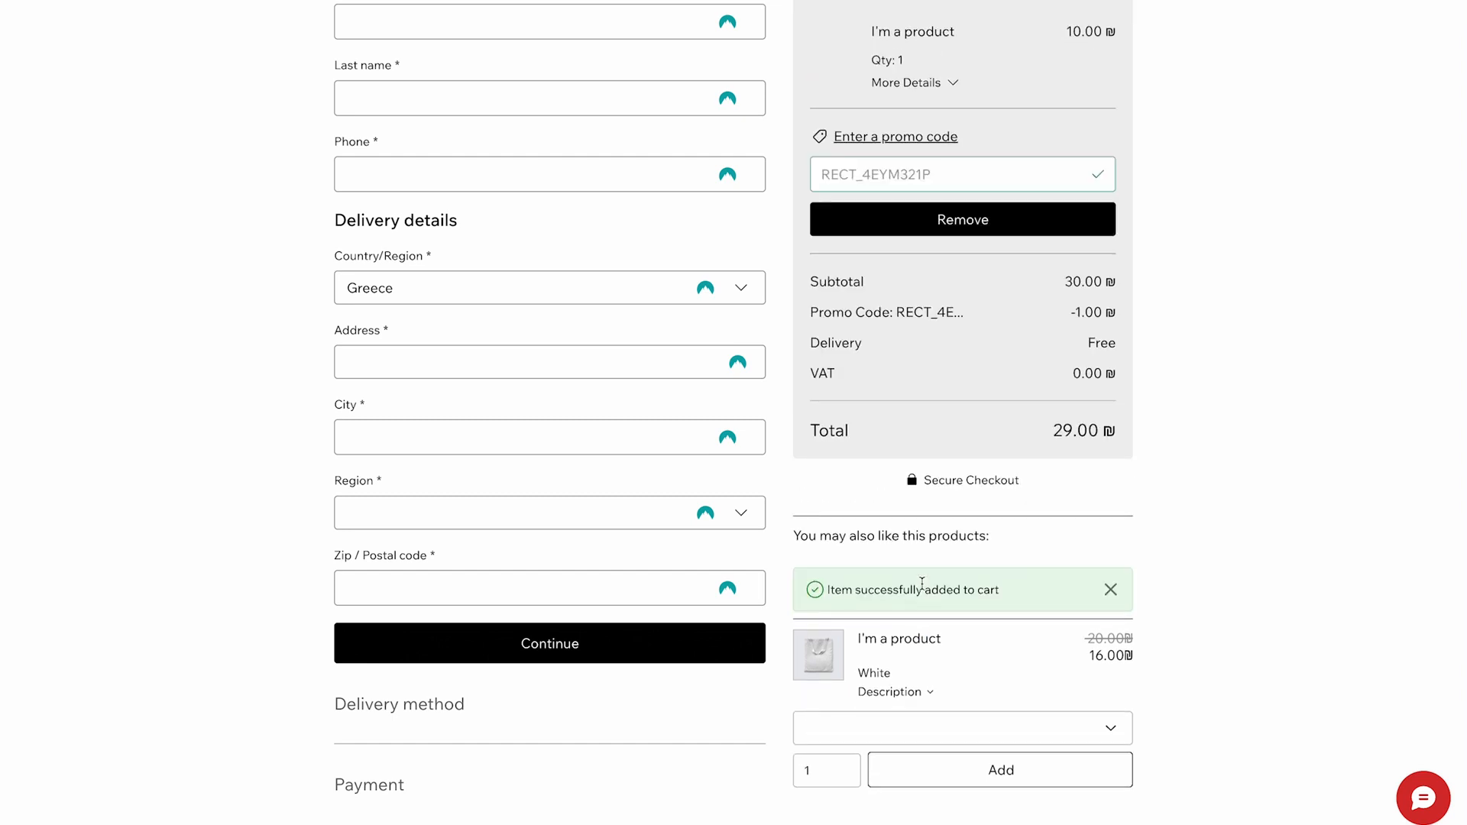
scroll(933, 581, "up", 1)
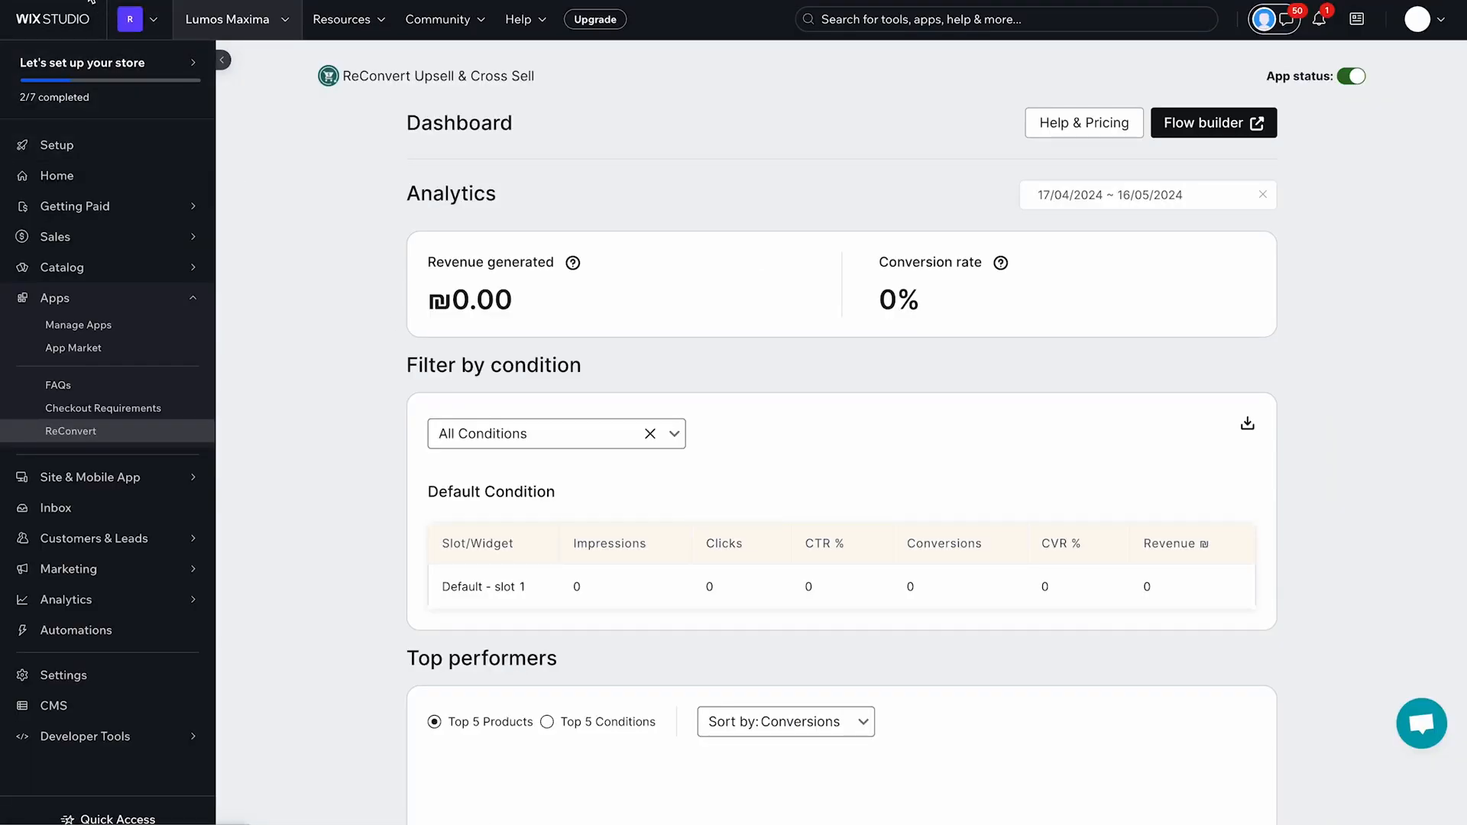
Step: Reload the ReConvert dashboard in Wix Studio to update the upsell analytics
left_click(90, 1)
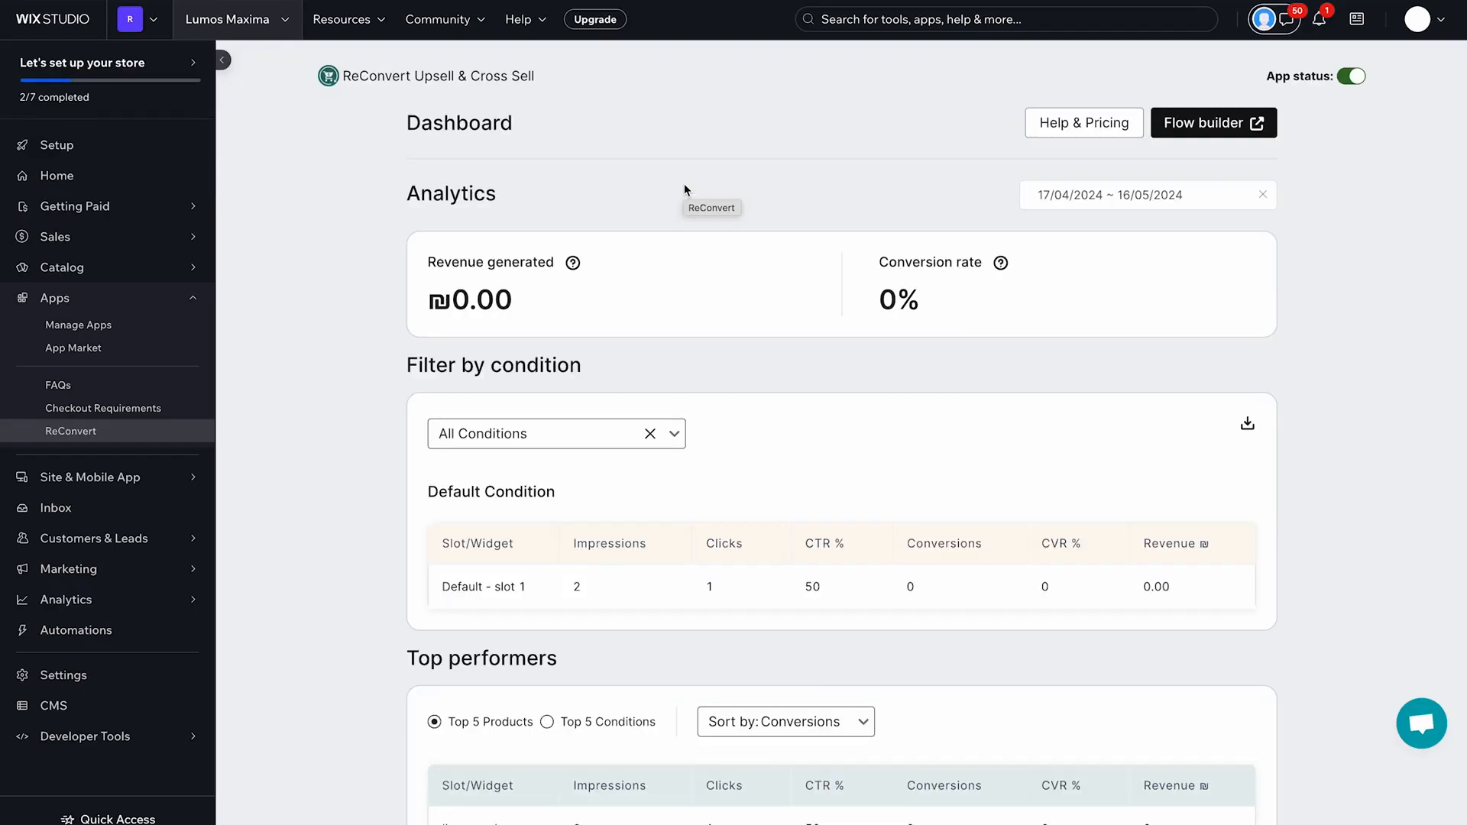
Step: Look over the condition and top performer tables on the ReConvert dashboard and open the Flow Builder
scroll(685, 190, "down", 3)
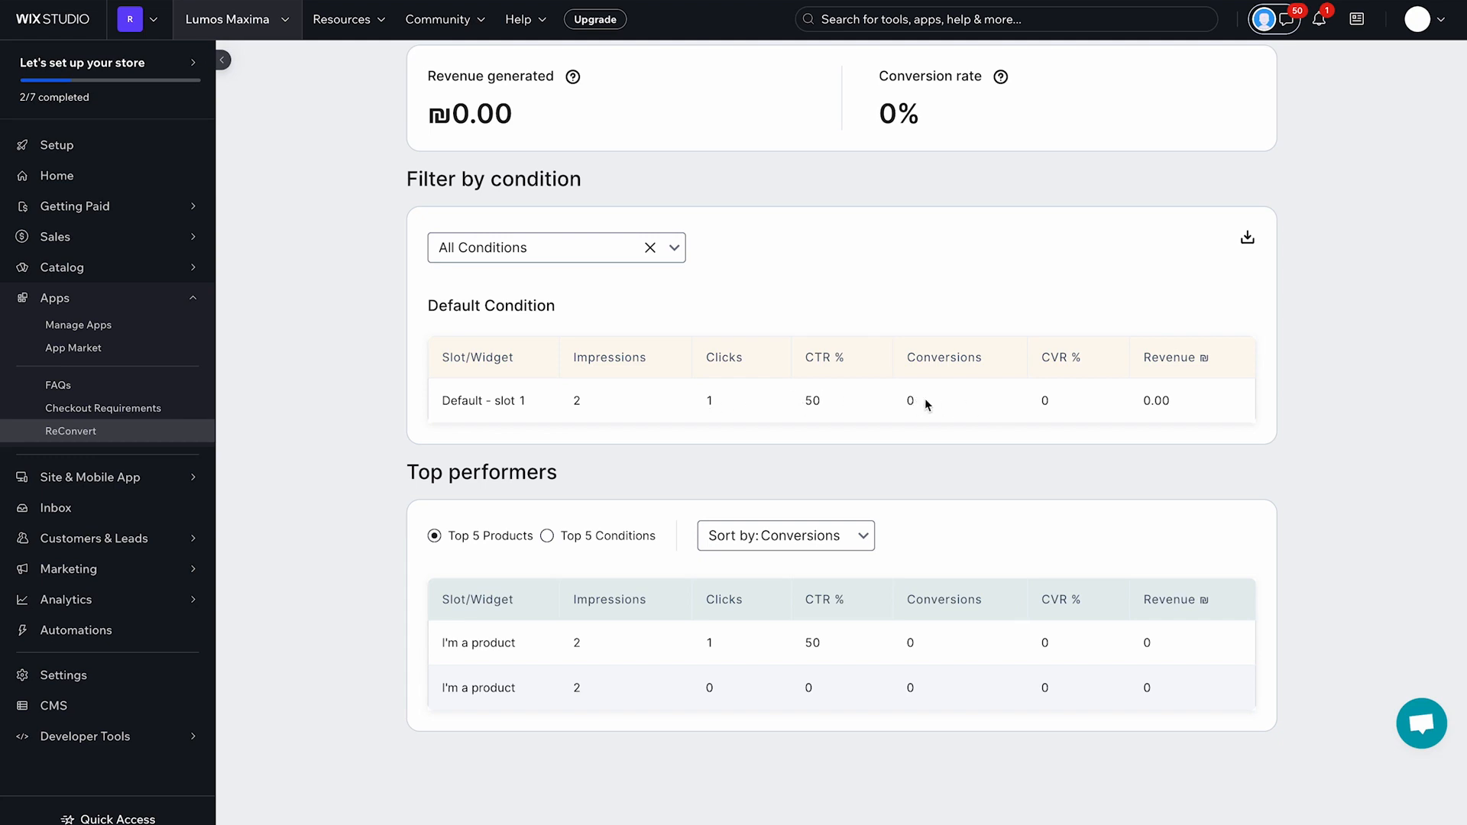
scroll(1197, 399, "up", 3)
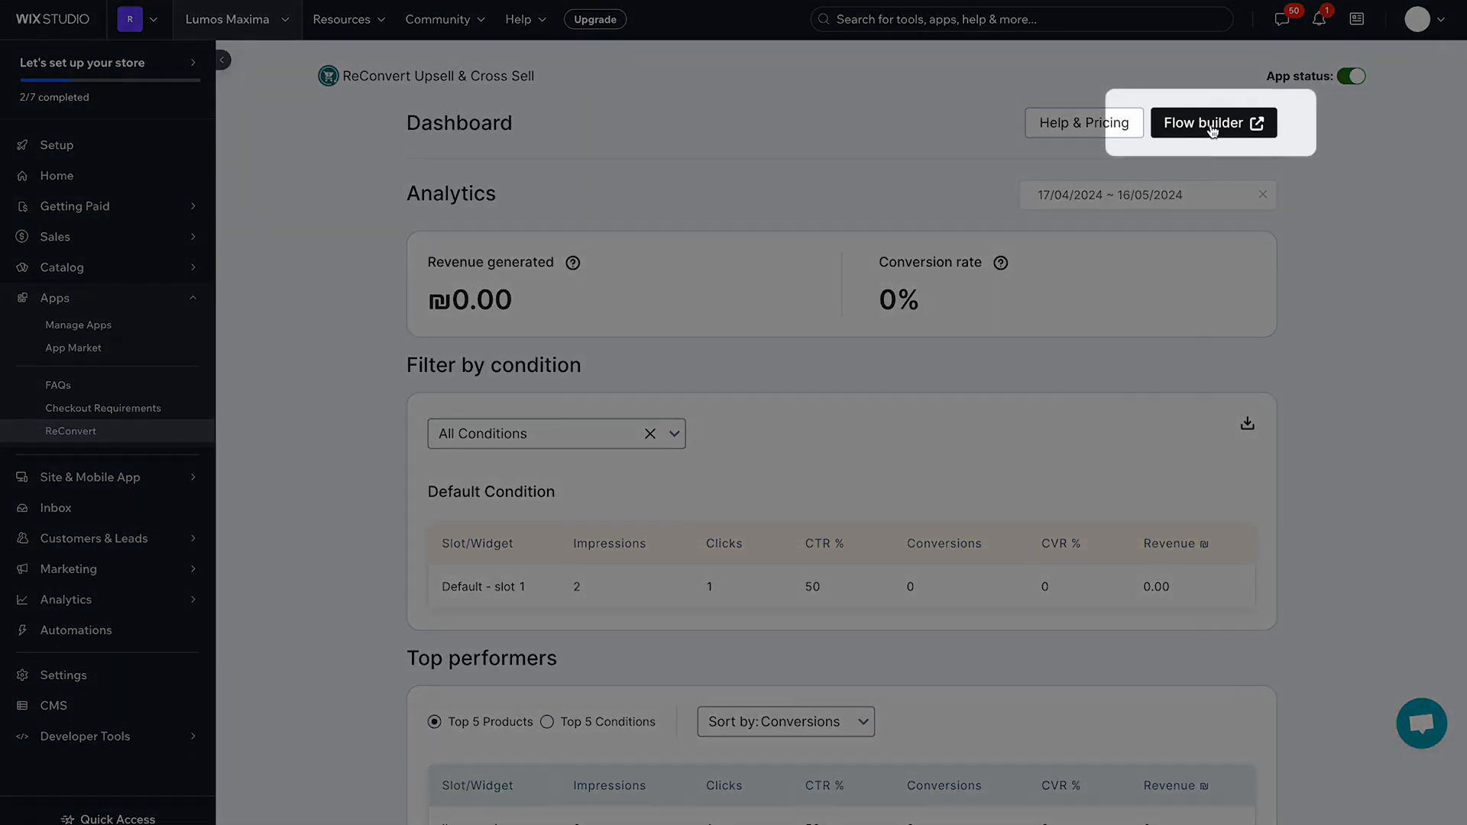
left_click(1212, 129)
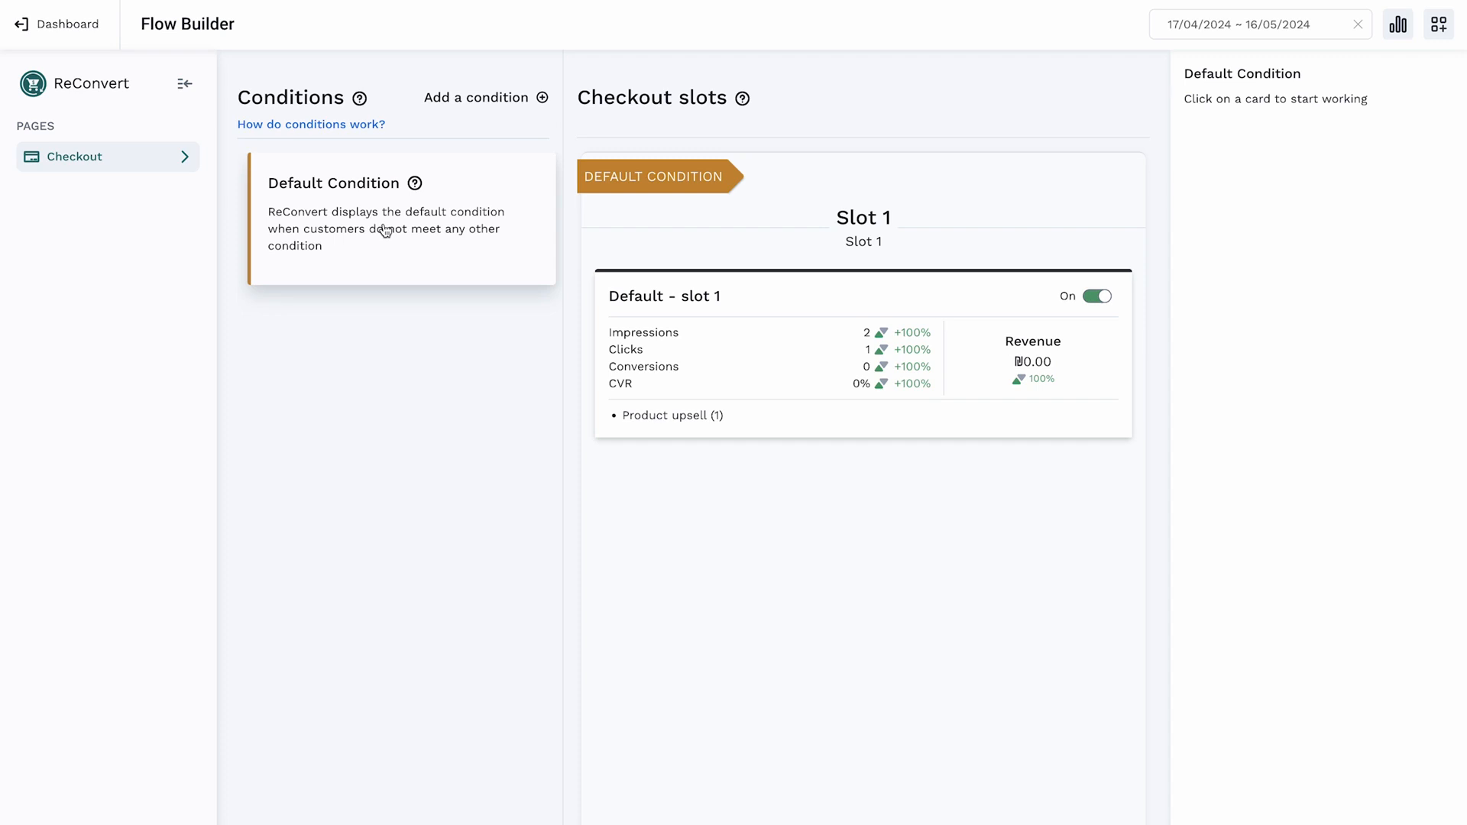
Step: Inspect the default condition's slot 1 and its widgets, consult the editor's help and return to the Flow Builder
left_click(458, 207)
left_click(780, 329)
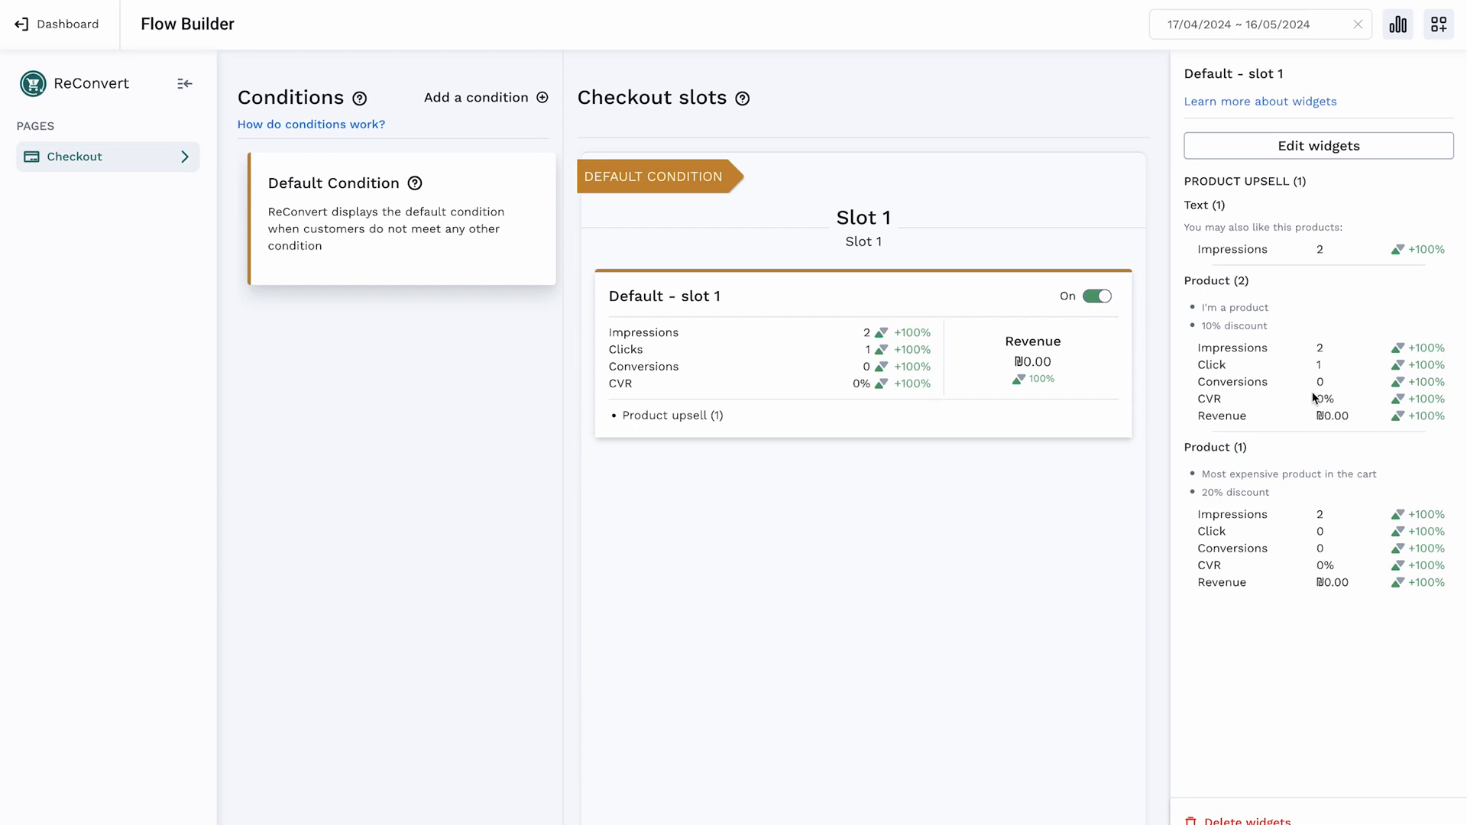
left_click(1331, 150)
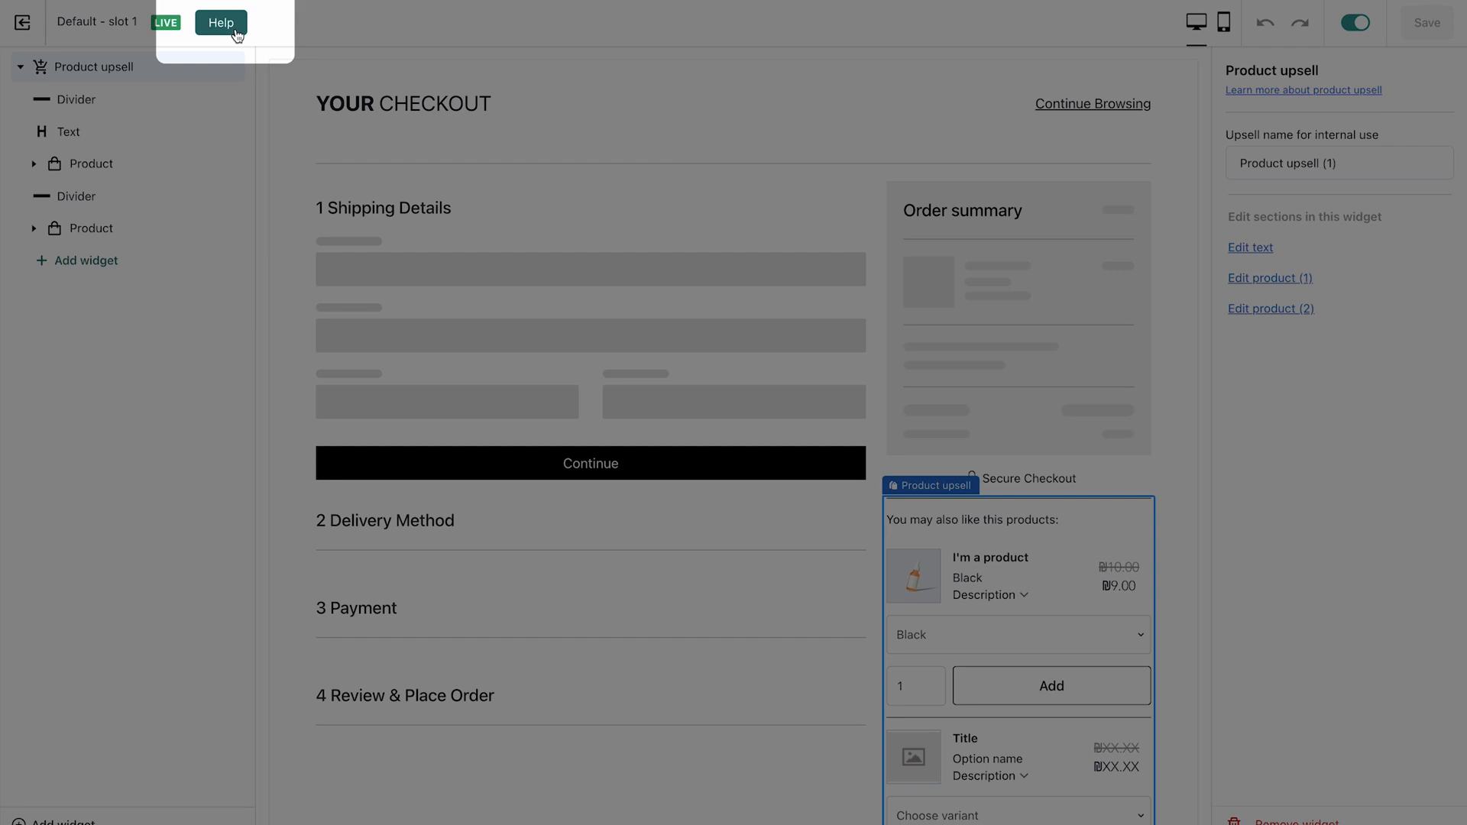
left_click(237, 30)
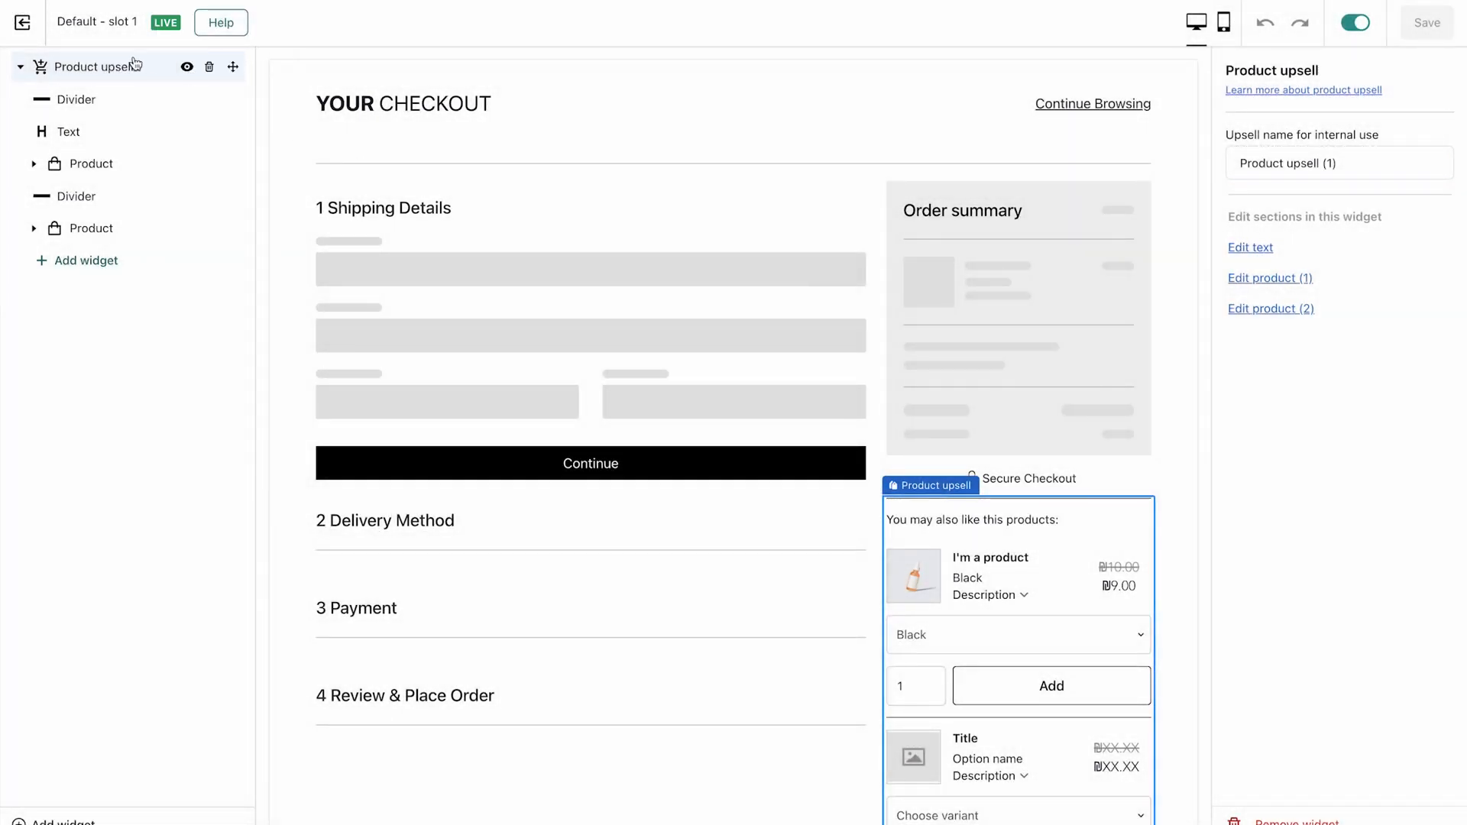
left_click(22, 23)
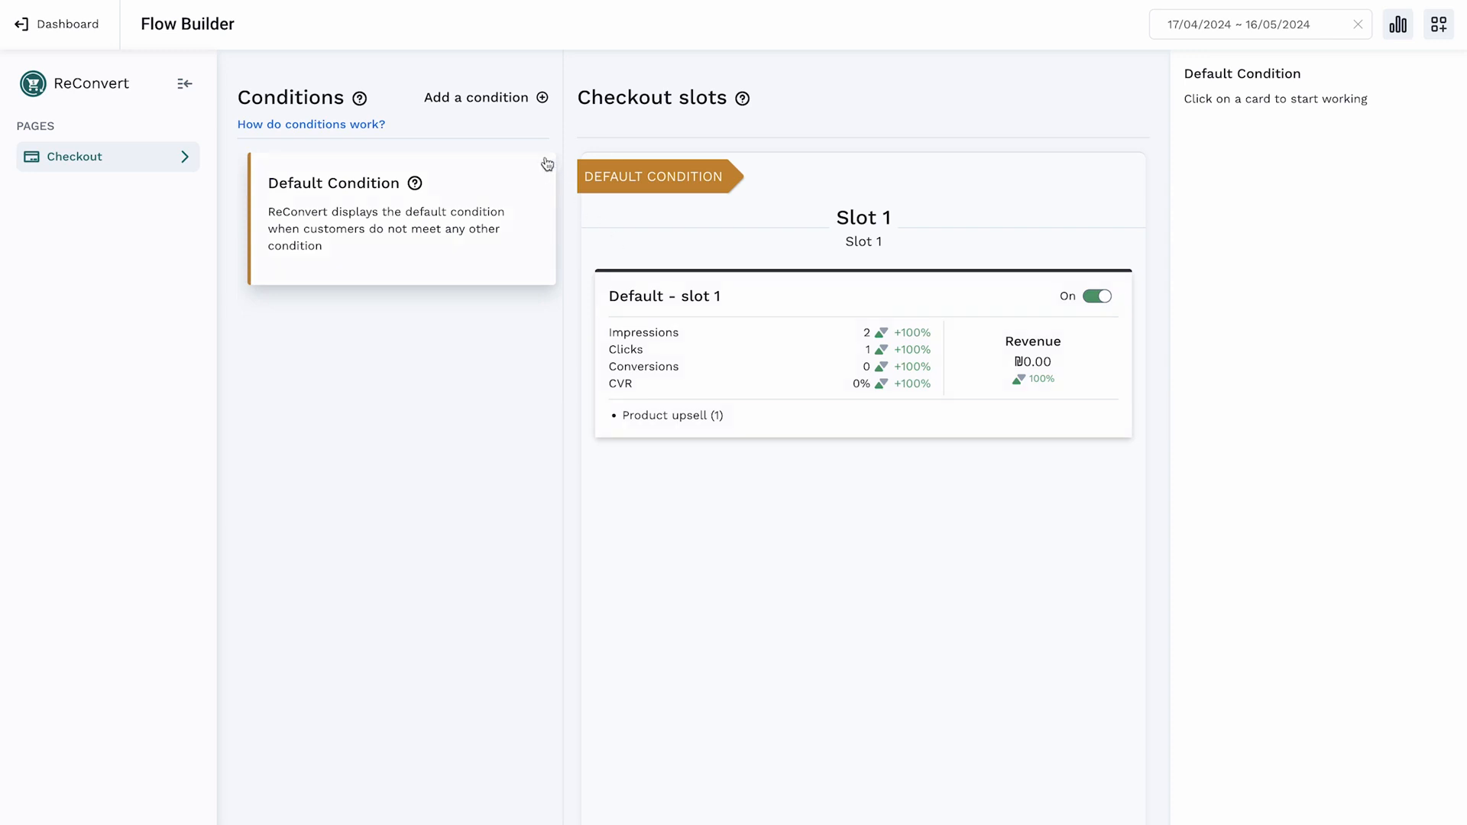
Step: Add a new checkout condition and name it "Bought a shirt"
left_click(543, 98)
triple_click(1324, 164)
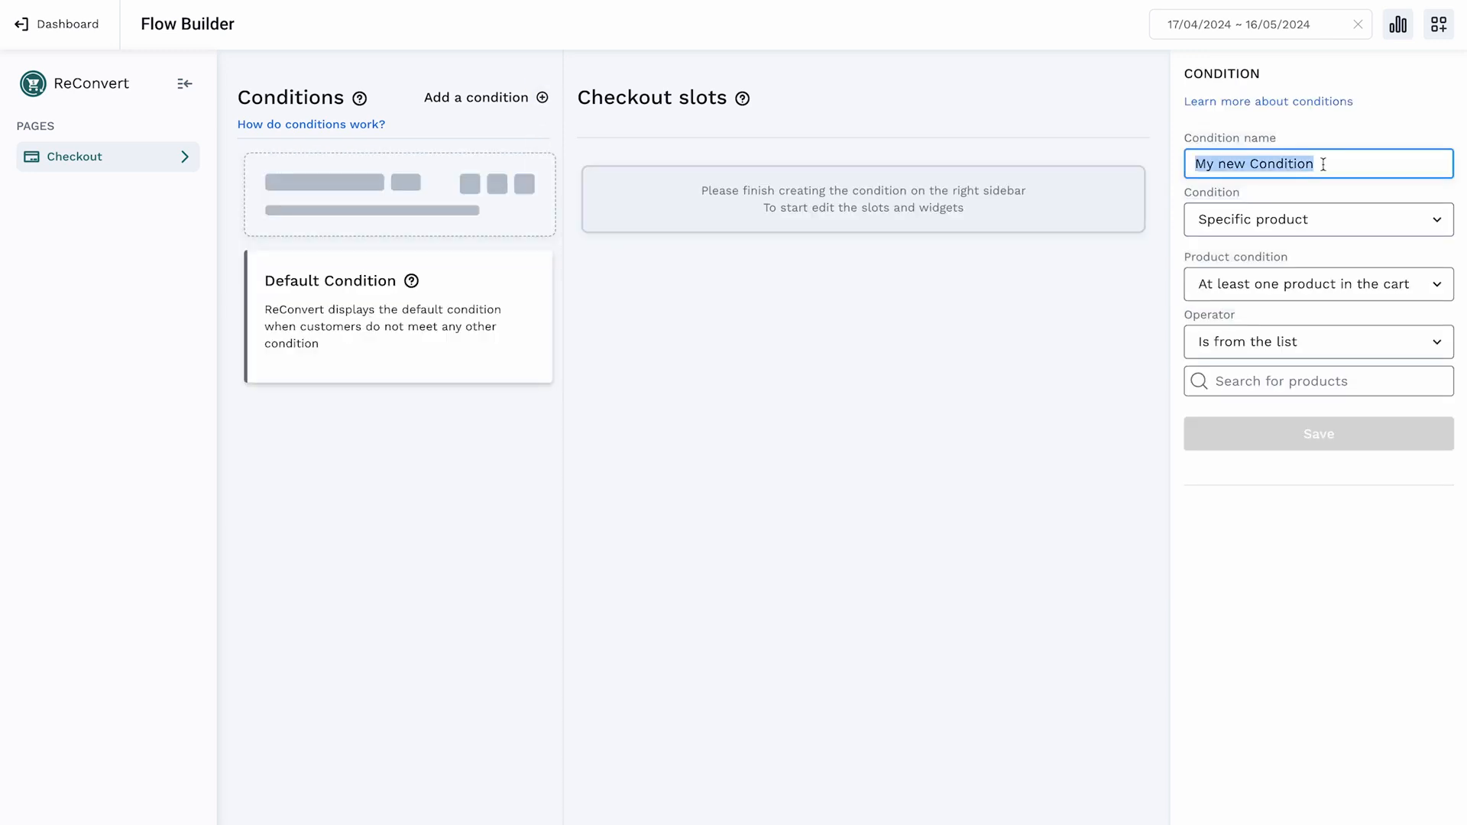
type("bought a shirt")
key("Home")
key("Delete")
type("B")
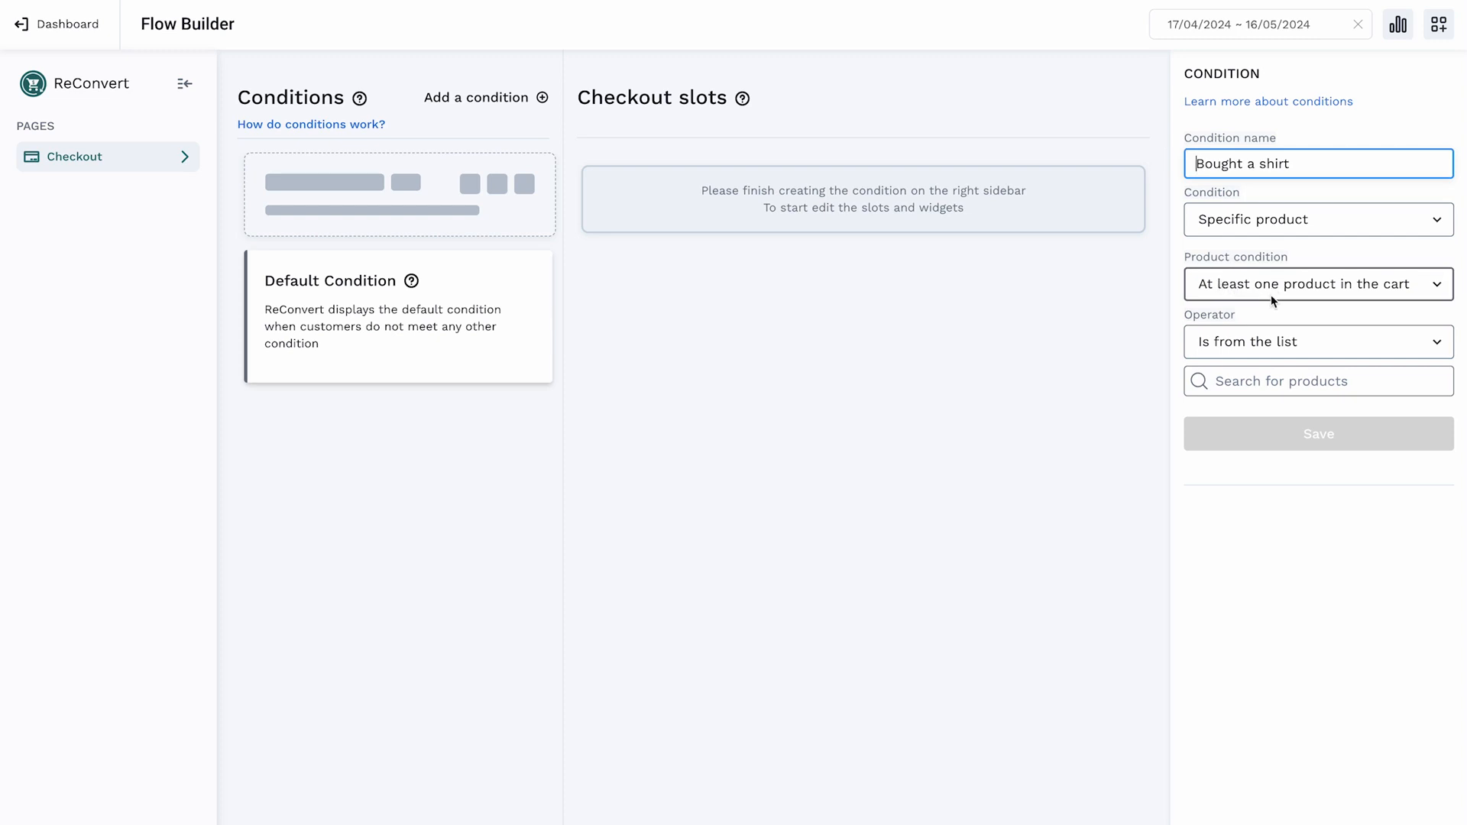
Step: Choose the white T-shirt priced at 120.00 as the condition's listed product and save the condition
left_click(1270, 386)
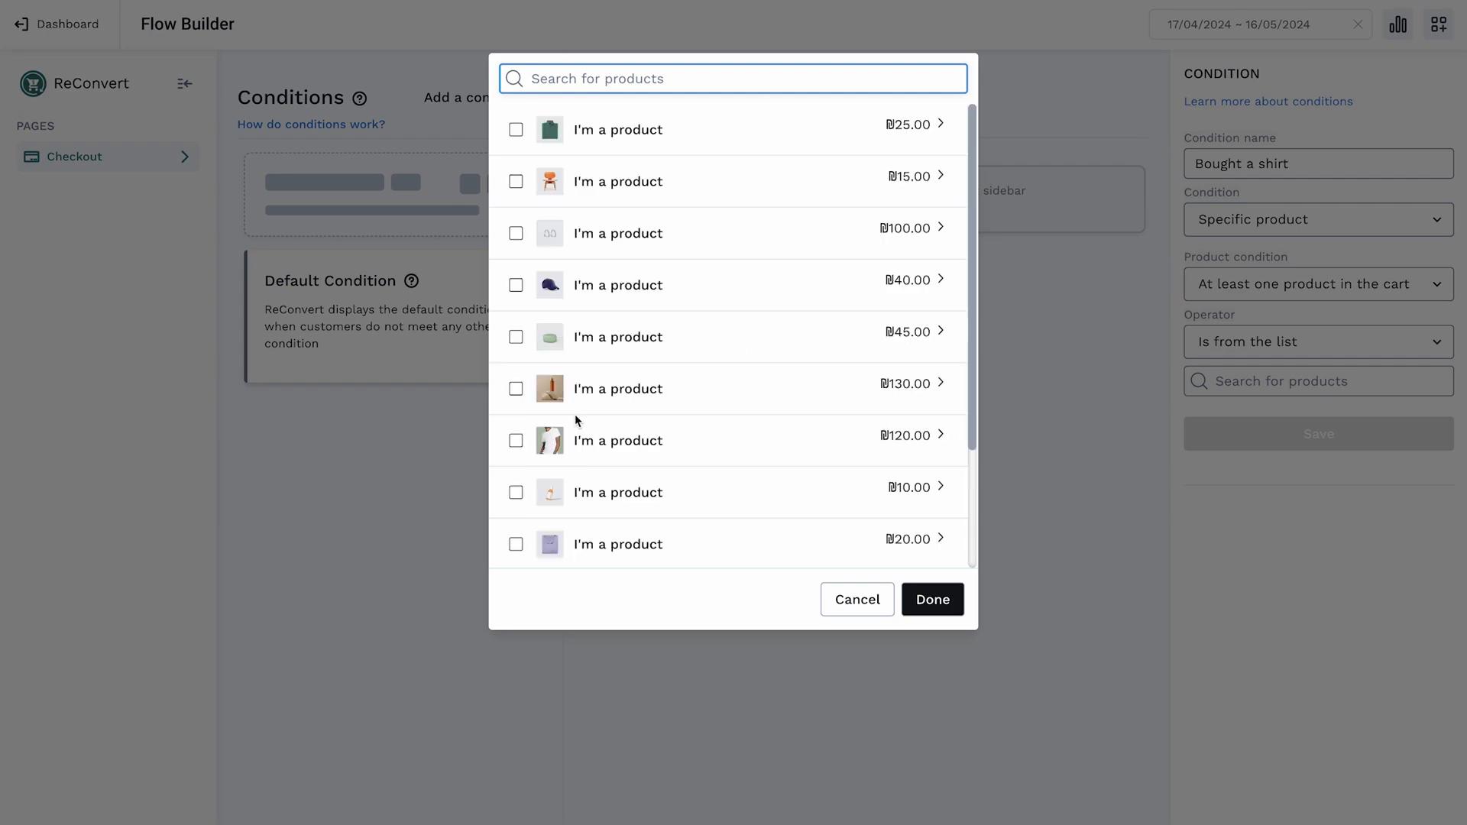
left_click(588, 441)
left_click(933, 599)
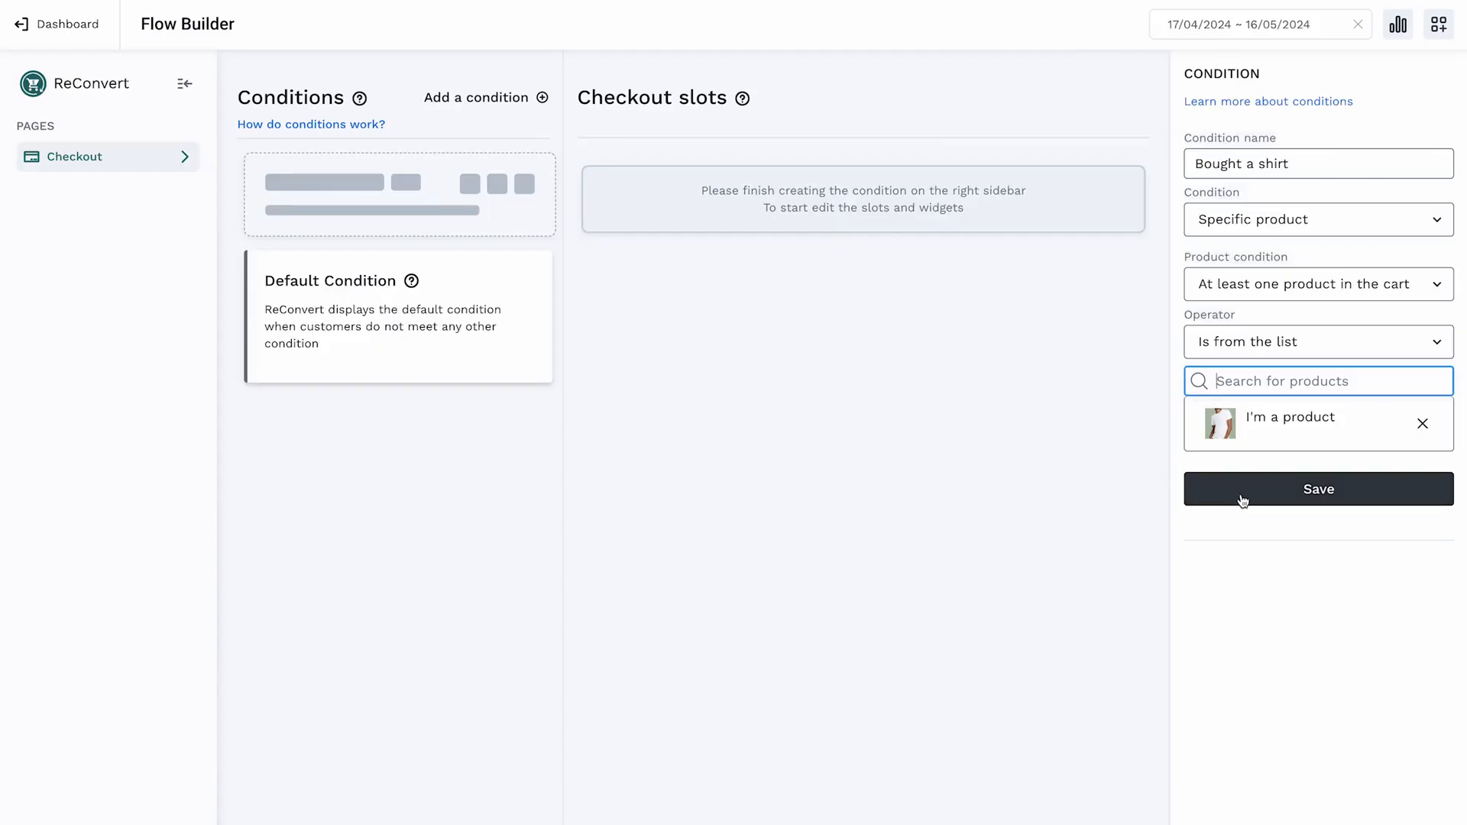
left_click(1242, 499)
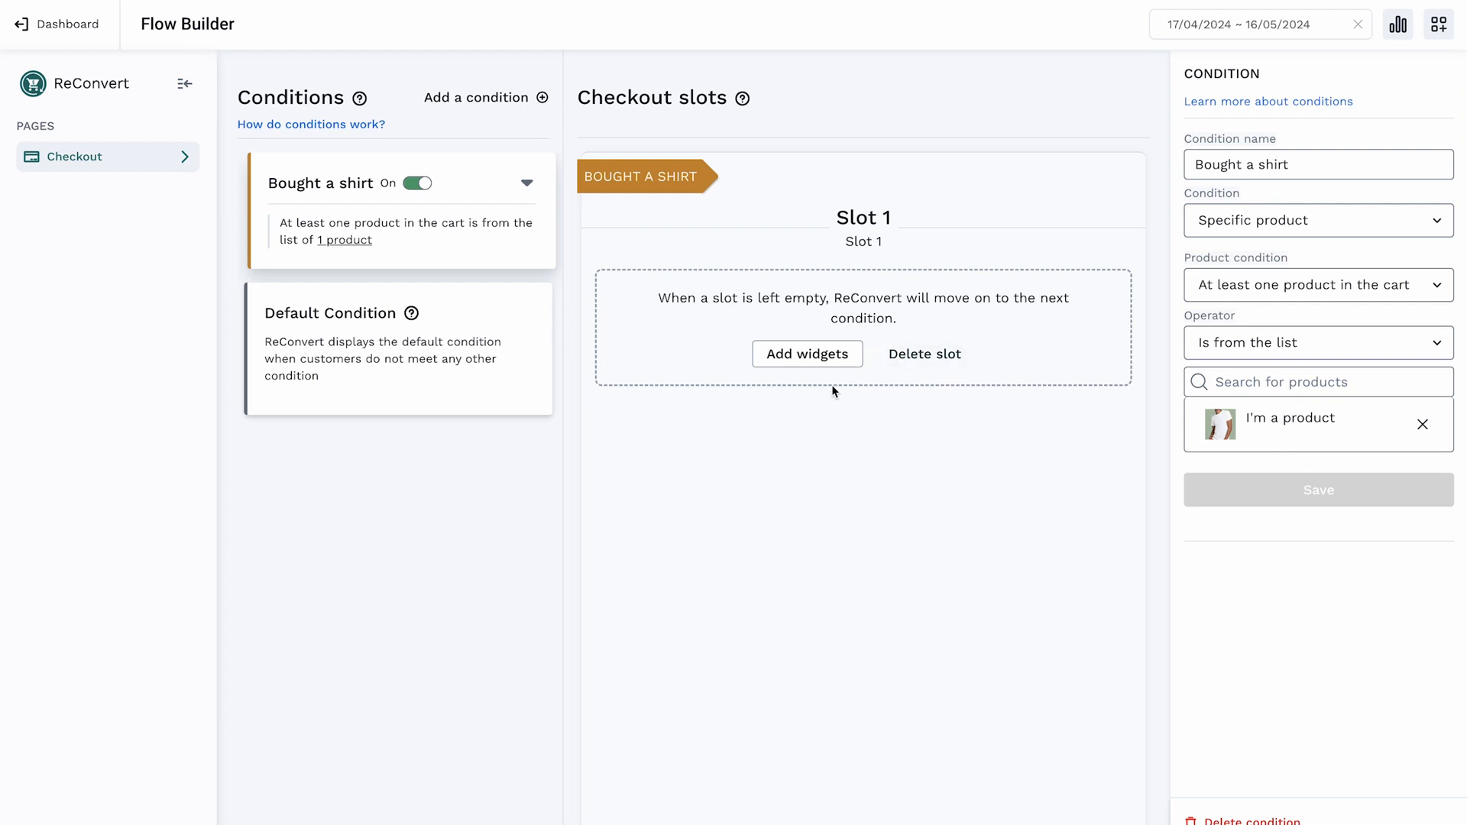
Step: Add widgets to the empty slot 1 of the "Bought a shirt" condition and name the upsell "Hat 20% OFF"
left_click(808, 354)
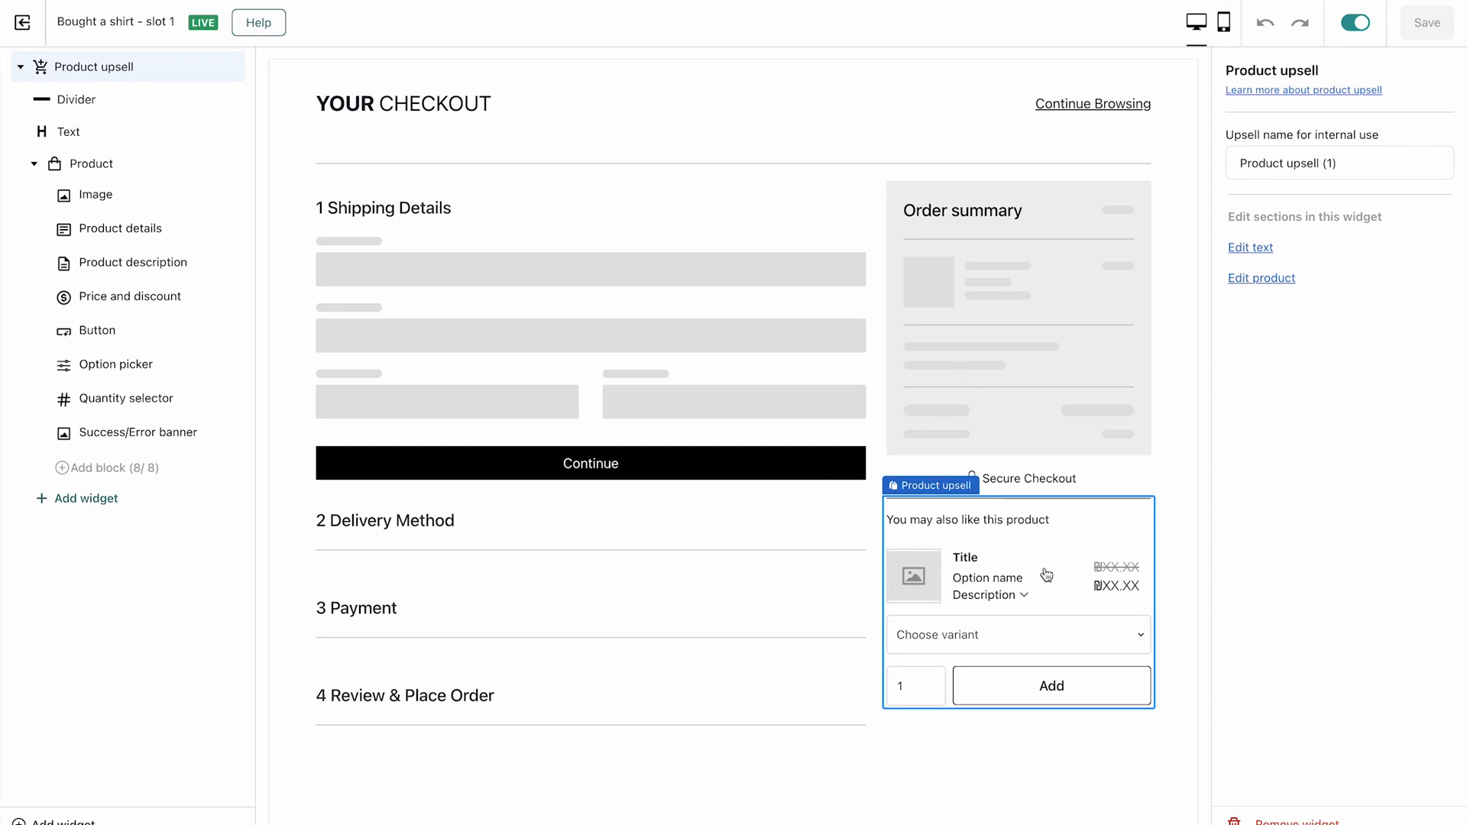
left_click(1341, 164)
triple_click(1341, 164)
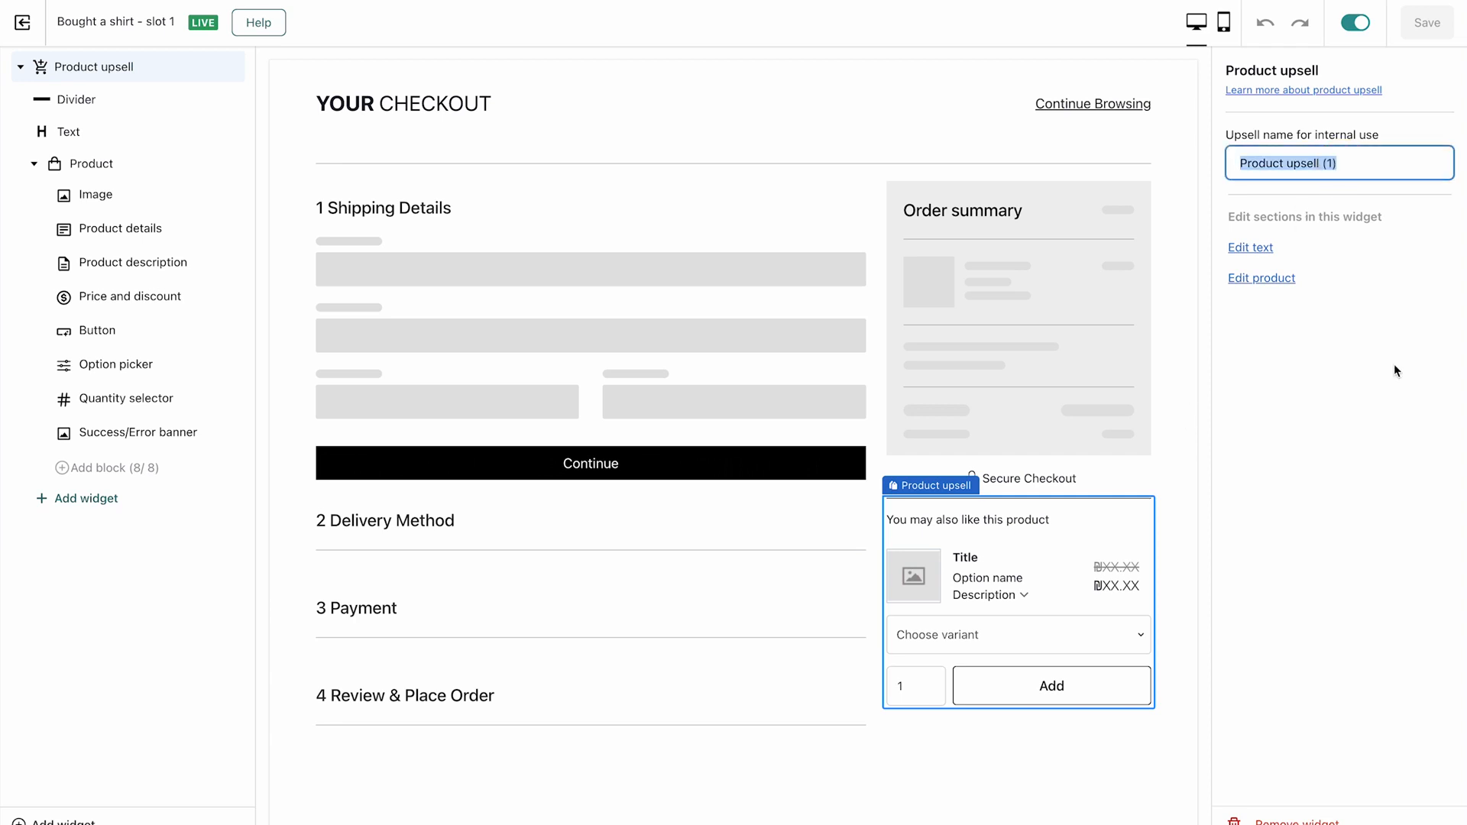
type("Hat 20% OFF")
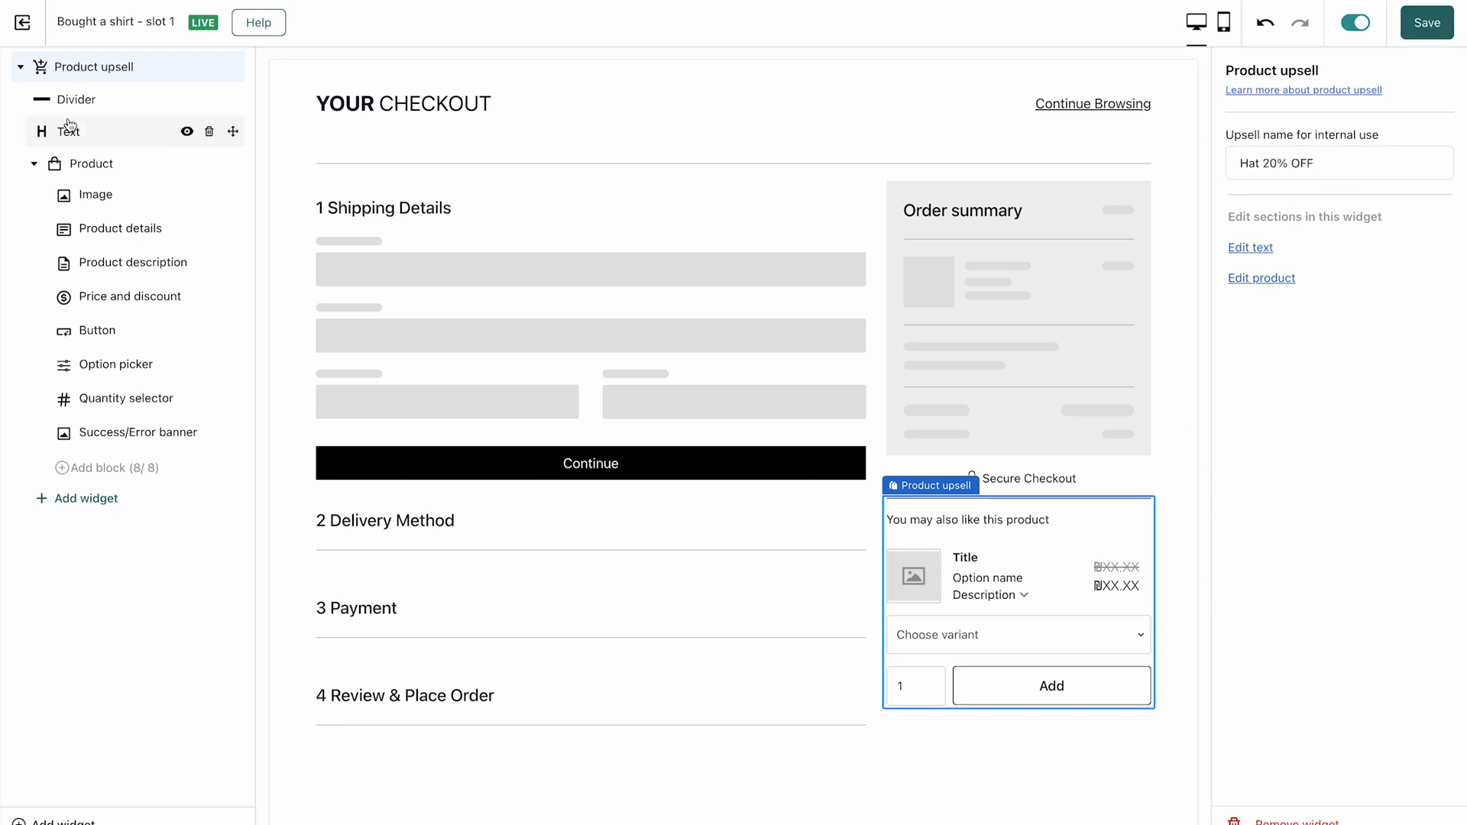
Step: Change the upsell's heading text to "Get this beautiful hat at 20% OFF when buying a T-shirt!"
left_click(69, 129)
triple_click(1303, 217)
type("Get this beautiful hat at 20% Off")
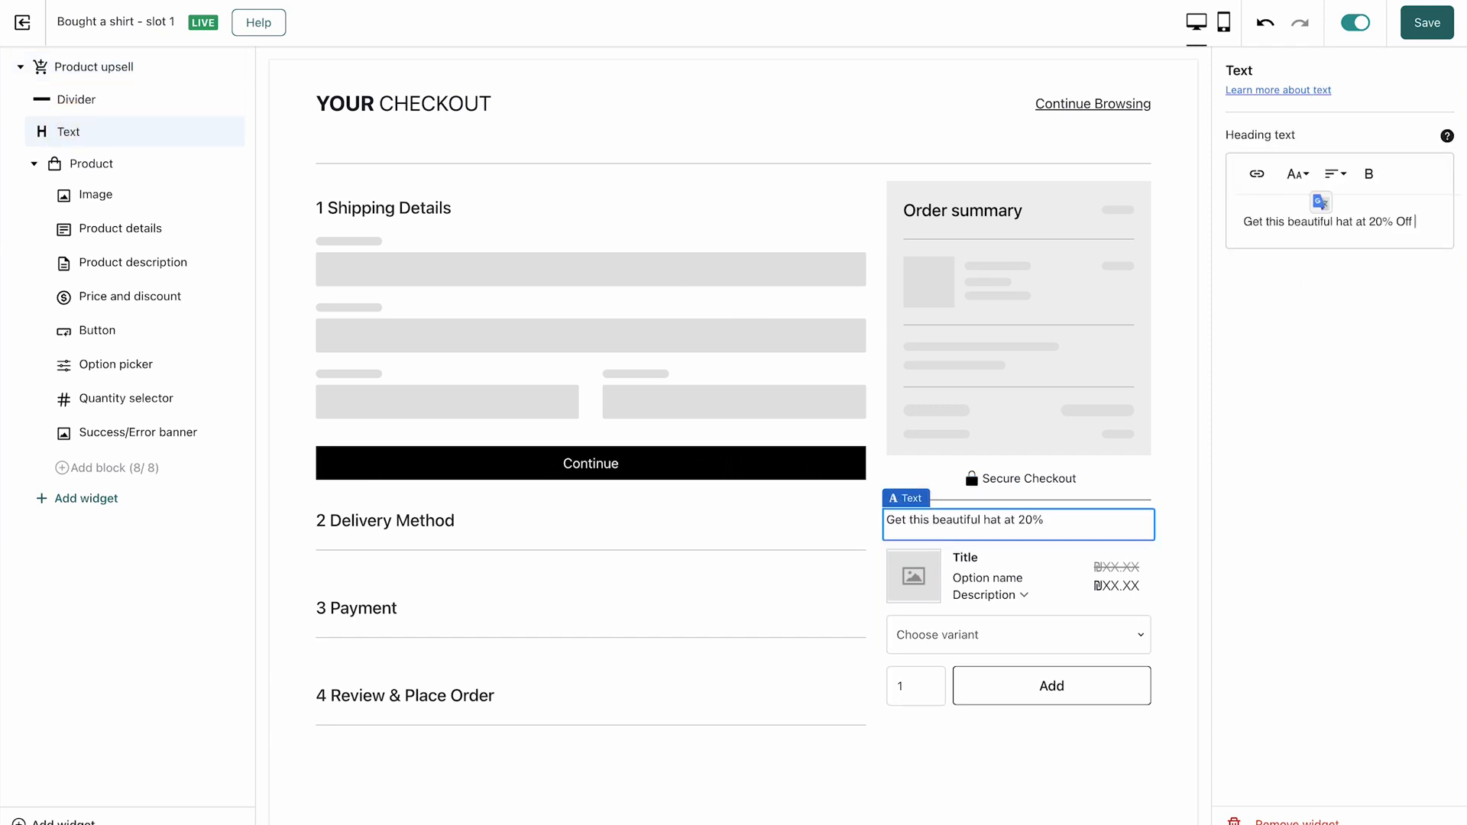
key("BackSpace")
key("BackSpace")
key("BackSpace")
type("FF when buying a T-shirt!")
Step: Make "20% OFF" bold in the upsell heading and centre-align the heading text
left_click_drag(1369, 223, 1426, 223)
left_click(1368, 174)
left_click(1355, 248)
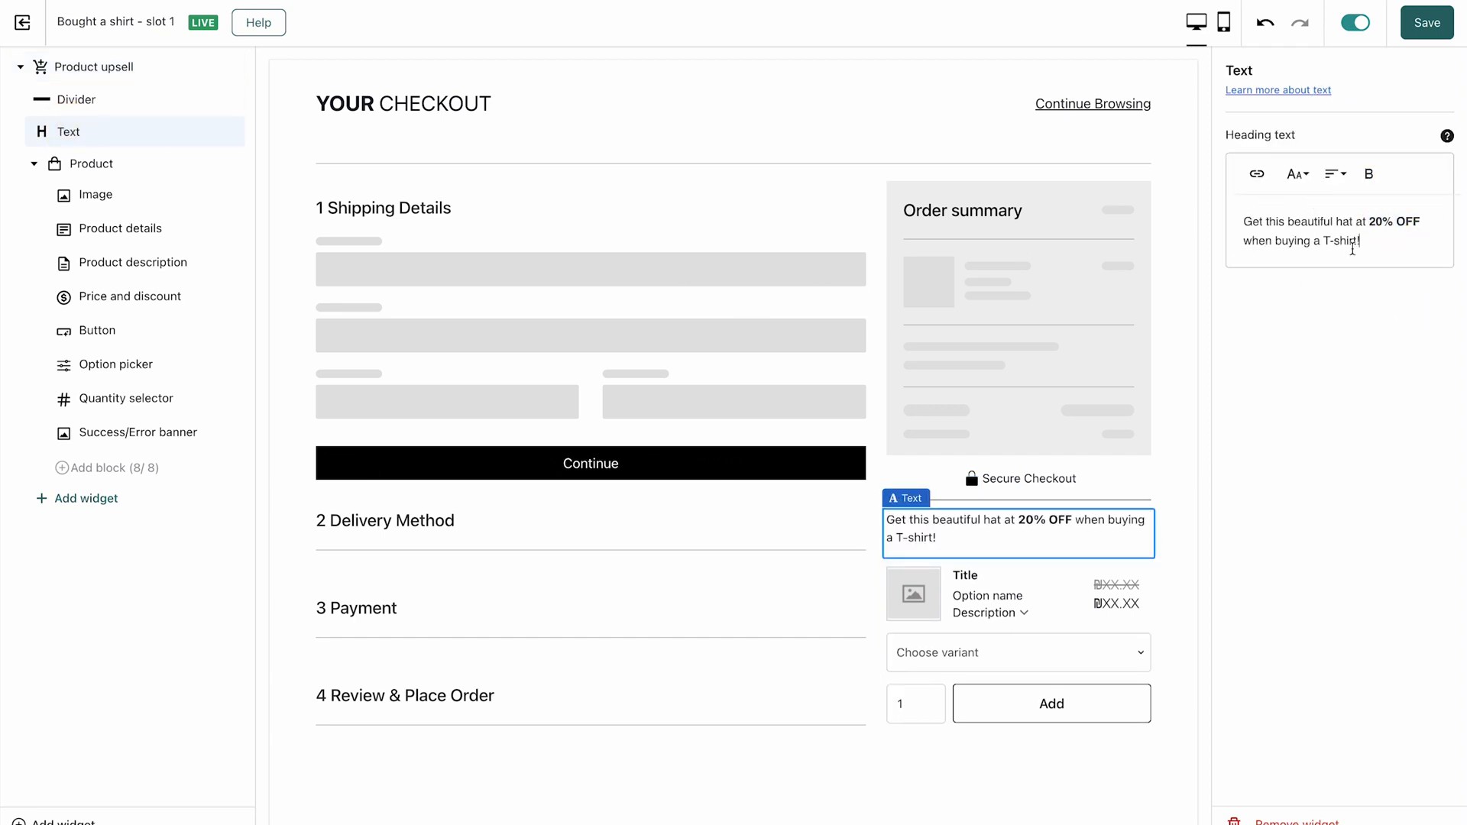
left_click(1336, 174)
left_click(1333, 231)
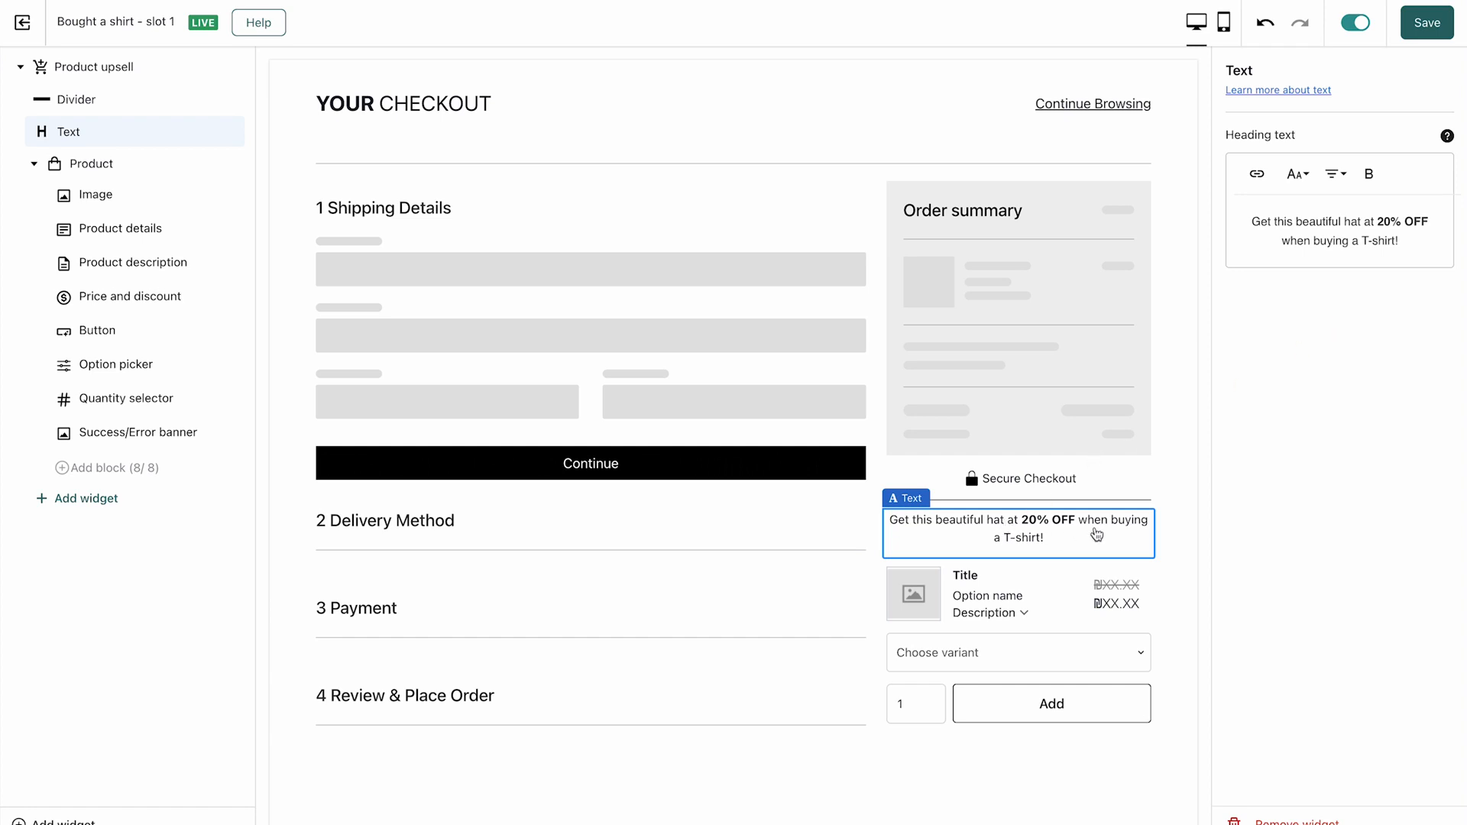
Step: Set the upsell's product to display to Specific product and select the navy hat as the featured product
left_click(115, 167)
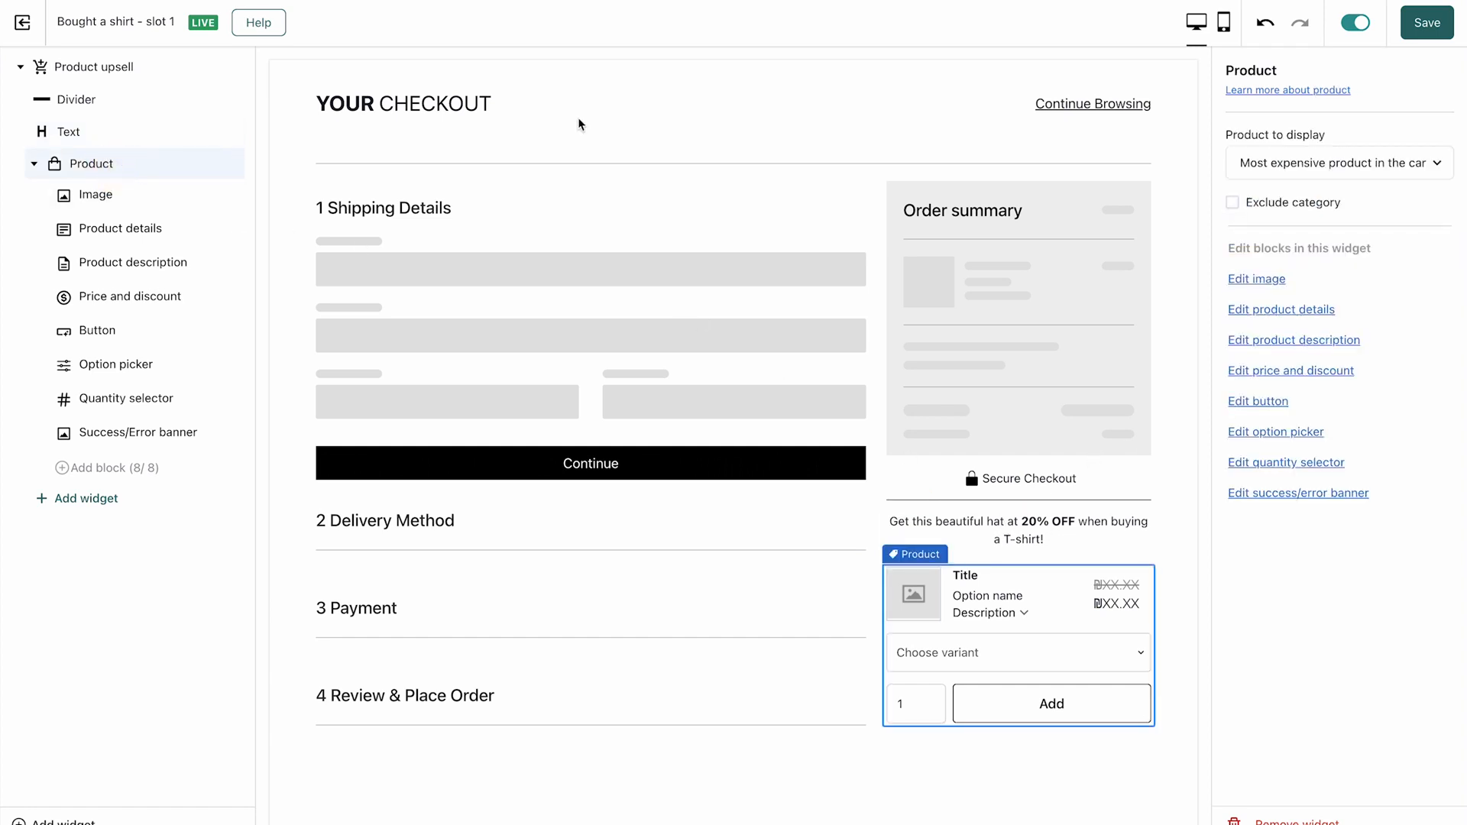
left_click(1278, 176)
left_click(1278, 203)
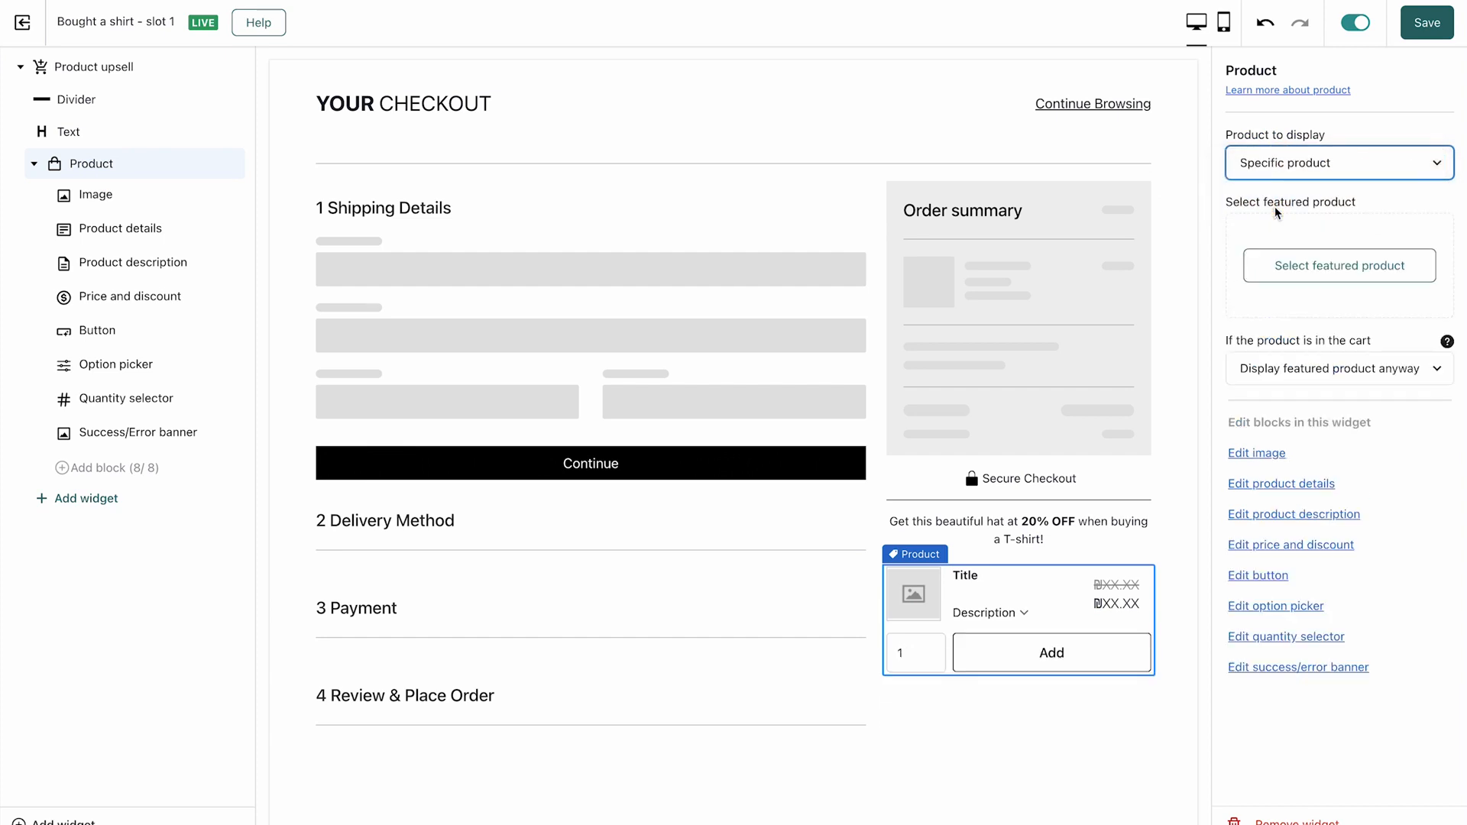
left_click(1306, 264)
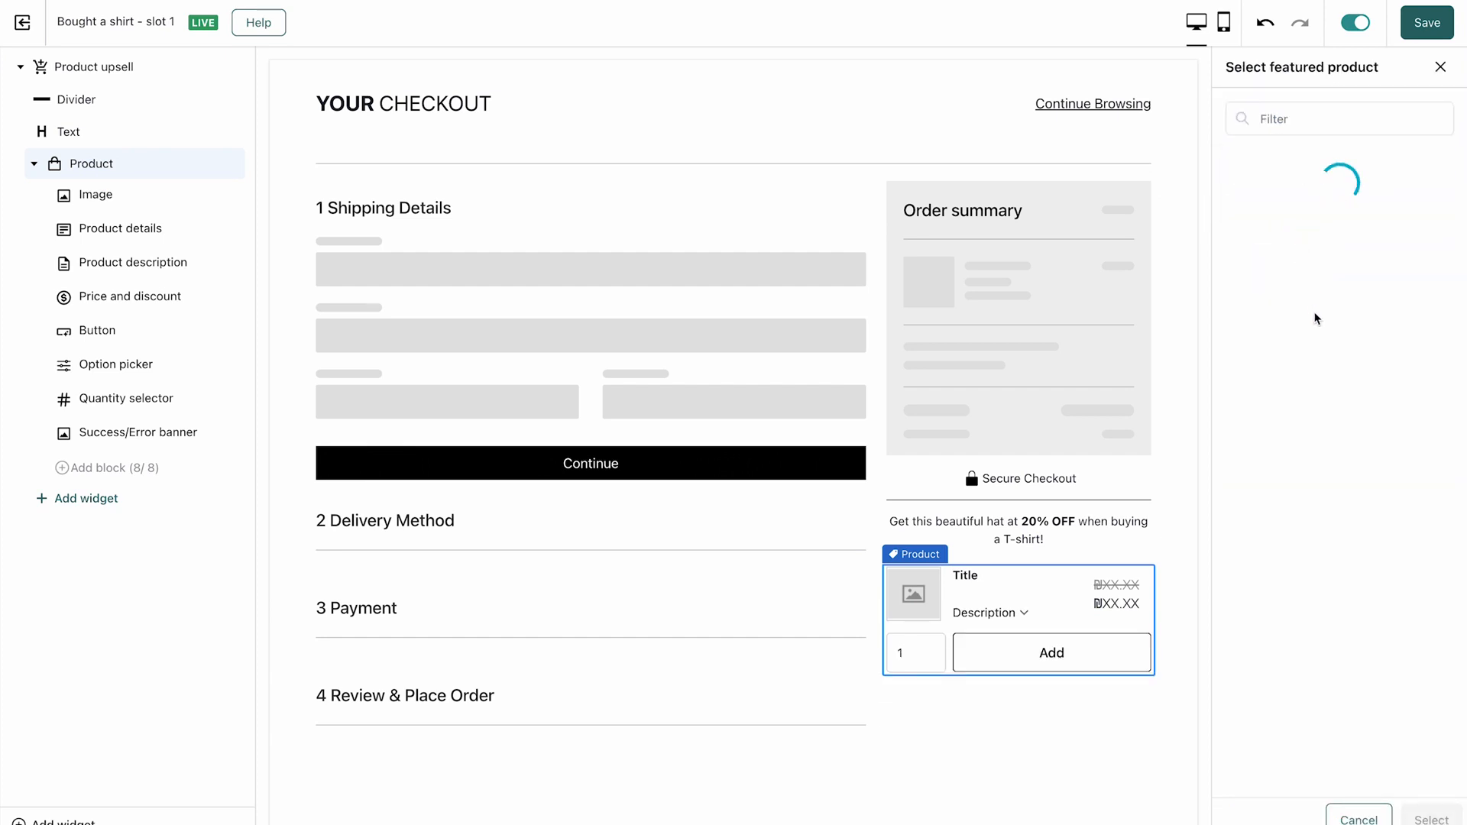
left_click(1302, 353)
left_click(1410, 819)
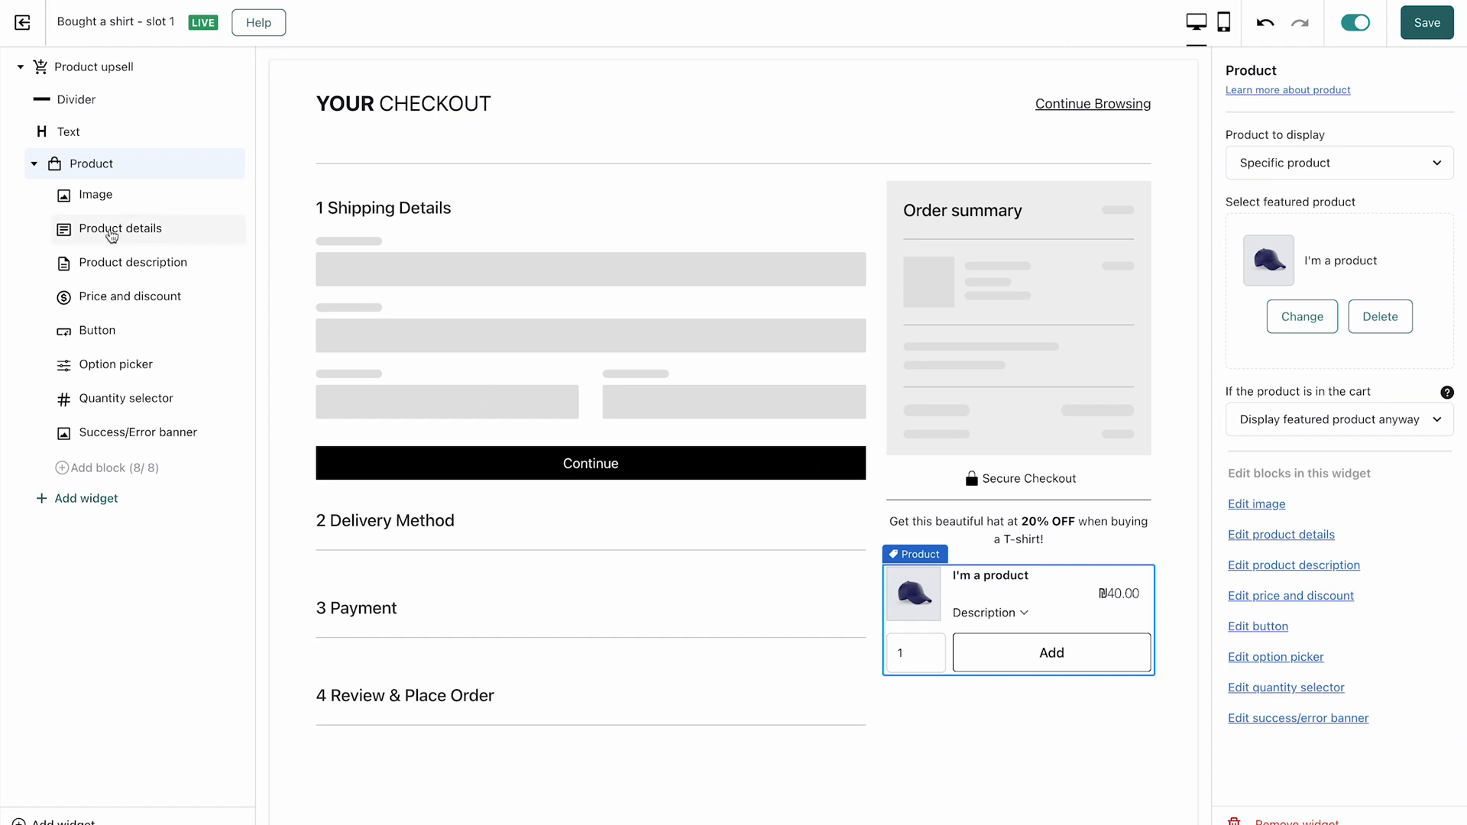
Step: Give the hat the alternative product title "20% OFF Hat!" in bold
left_click(109, 232)
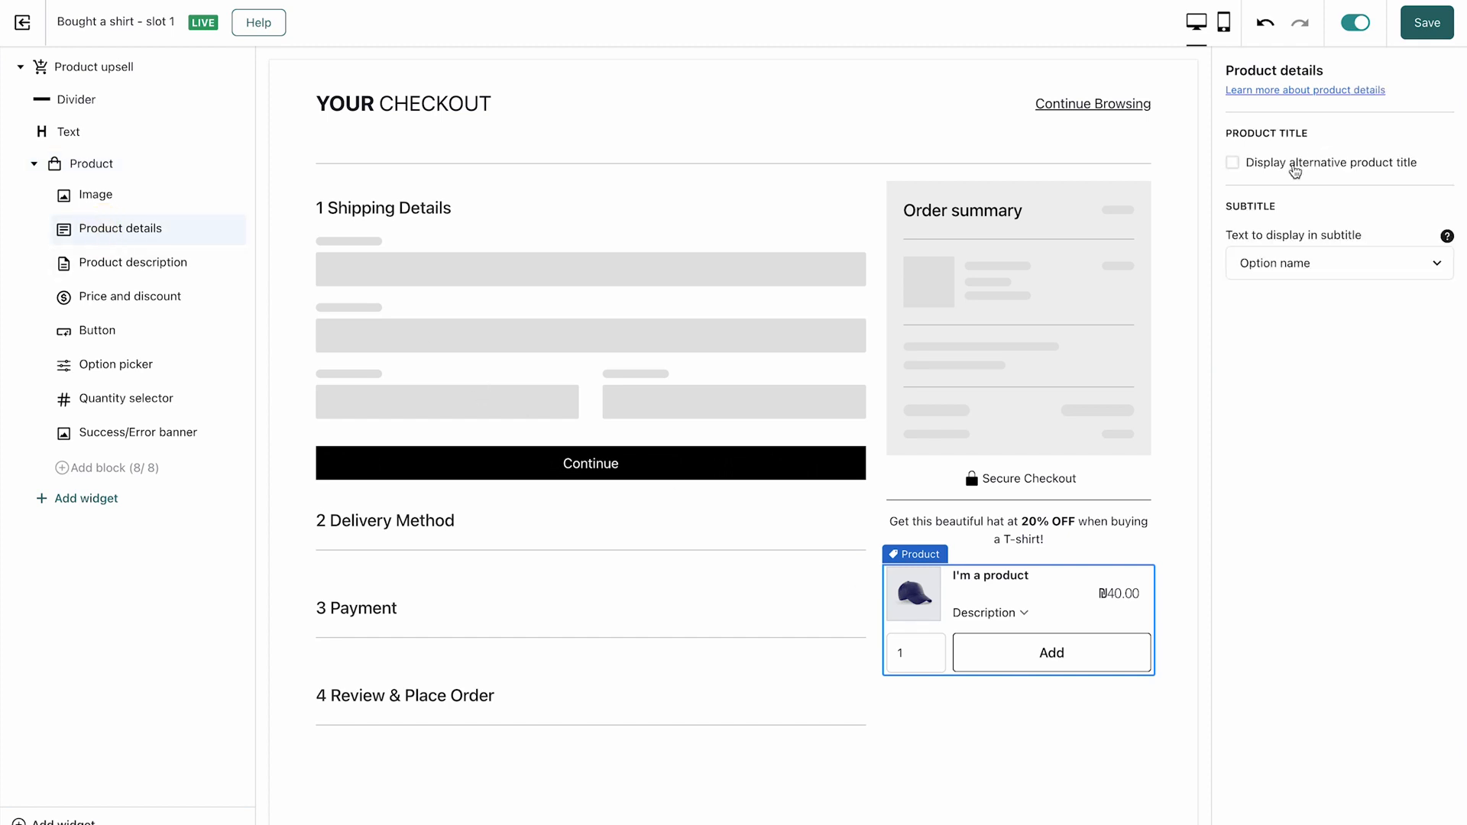
left_click(1294, 164)
triple_click(1311, 281)
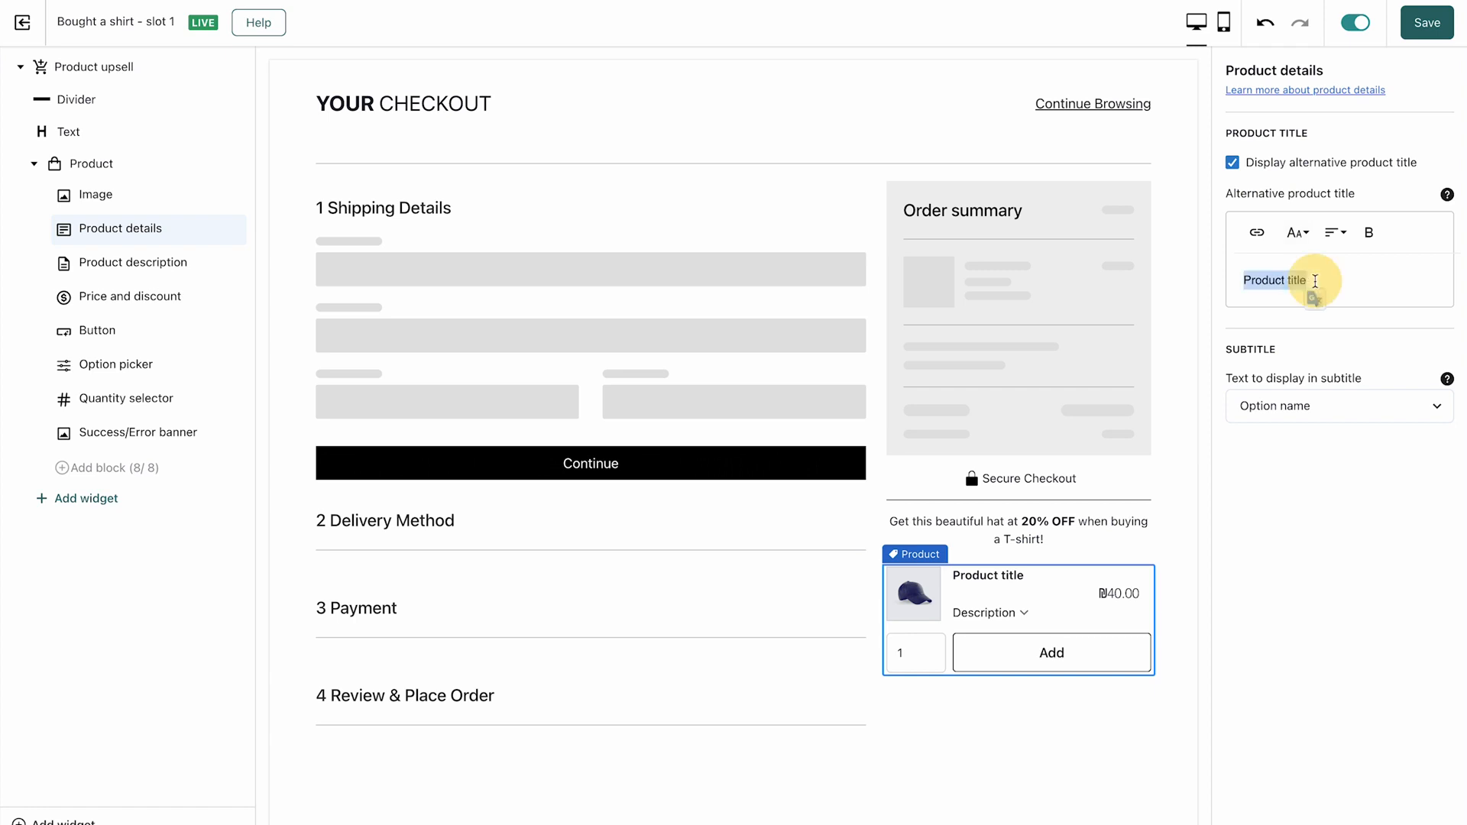
type("20% OFF Hat!")
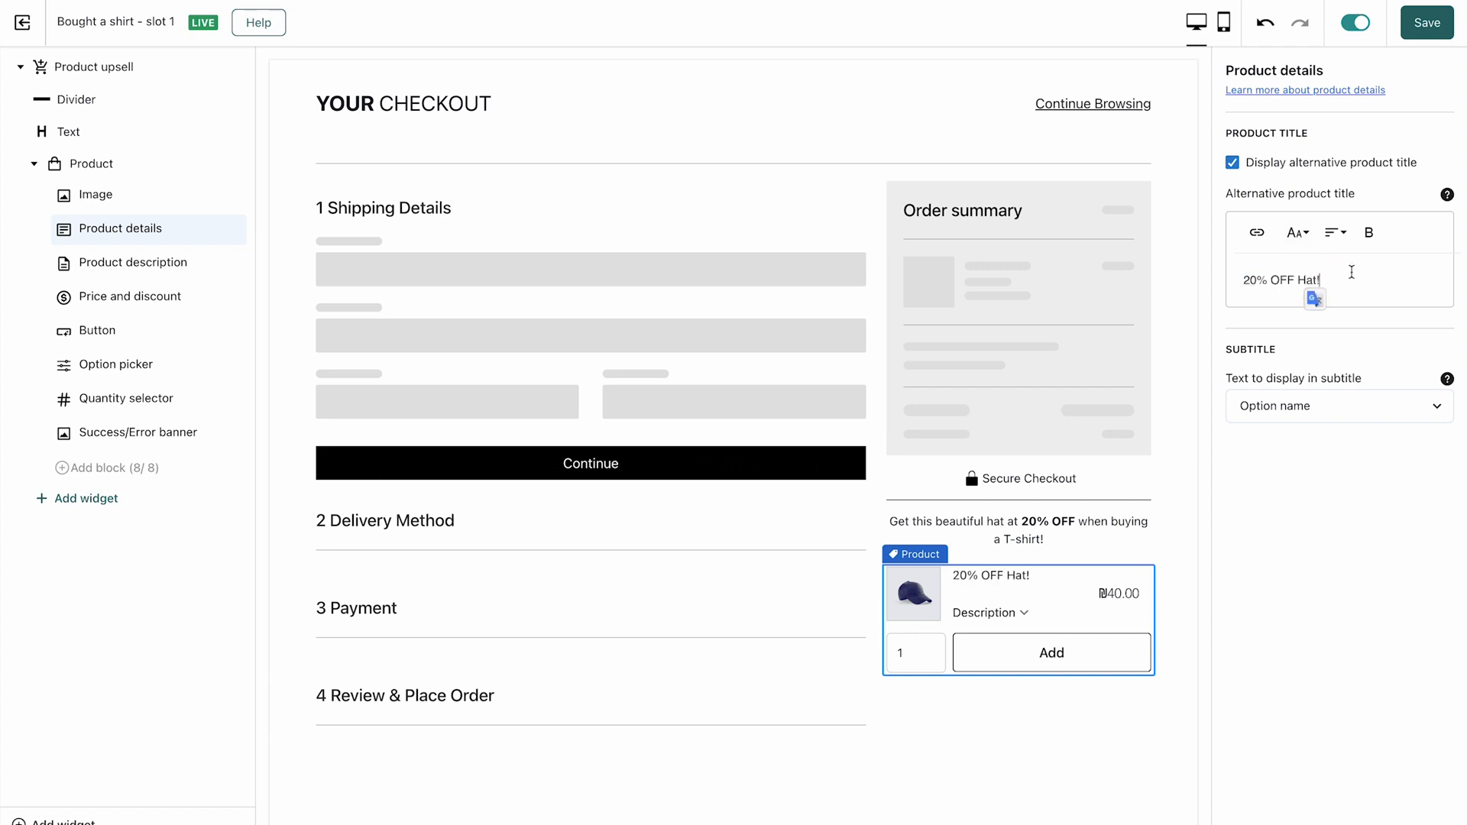
key("ctrl+a")
key("ctrl+b")
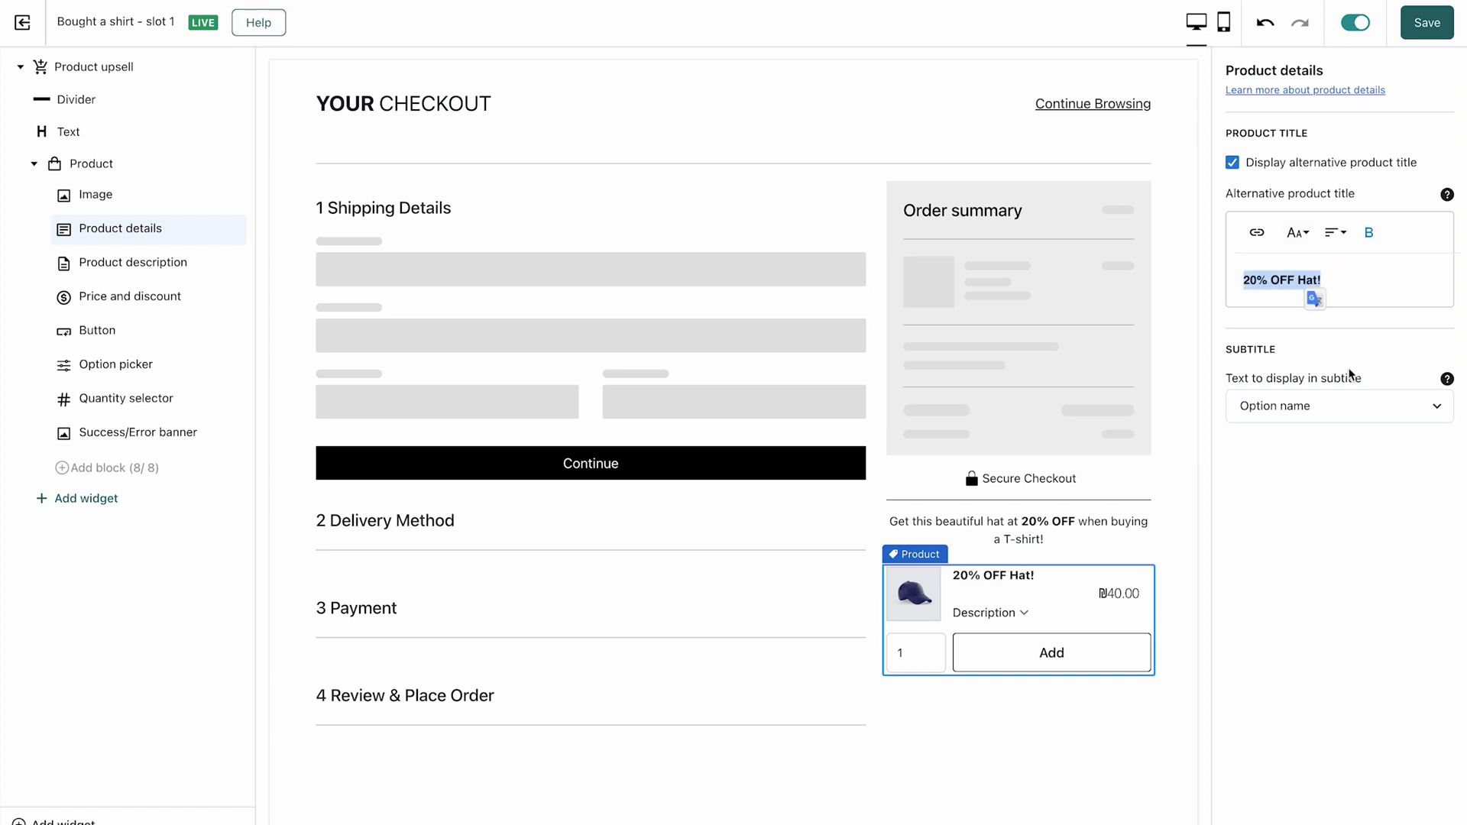
left_click(1372, 449)
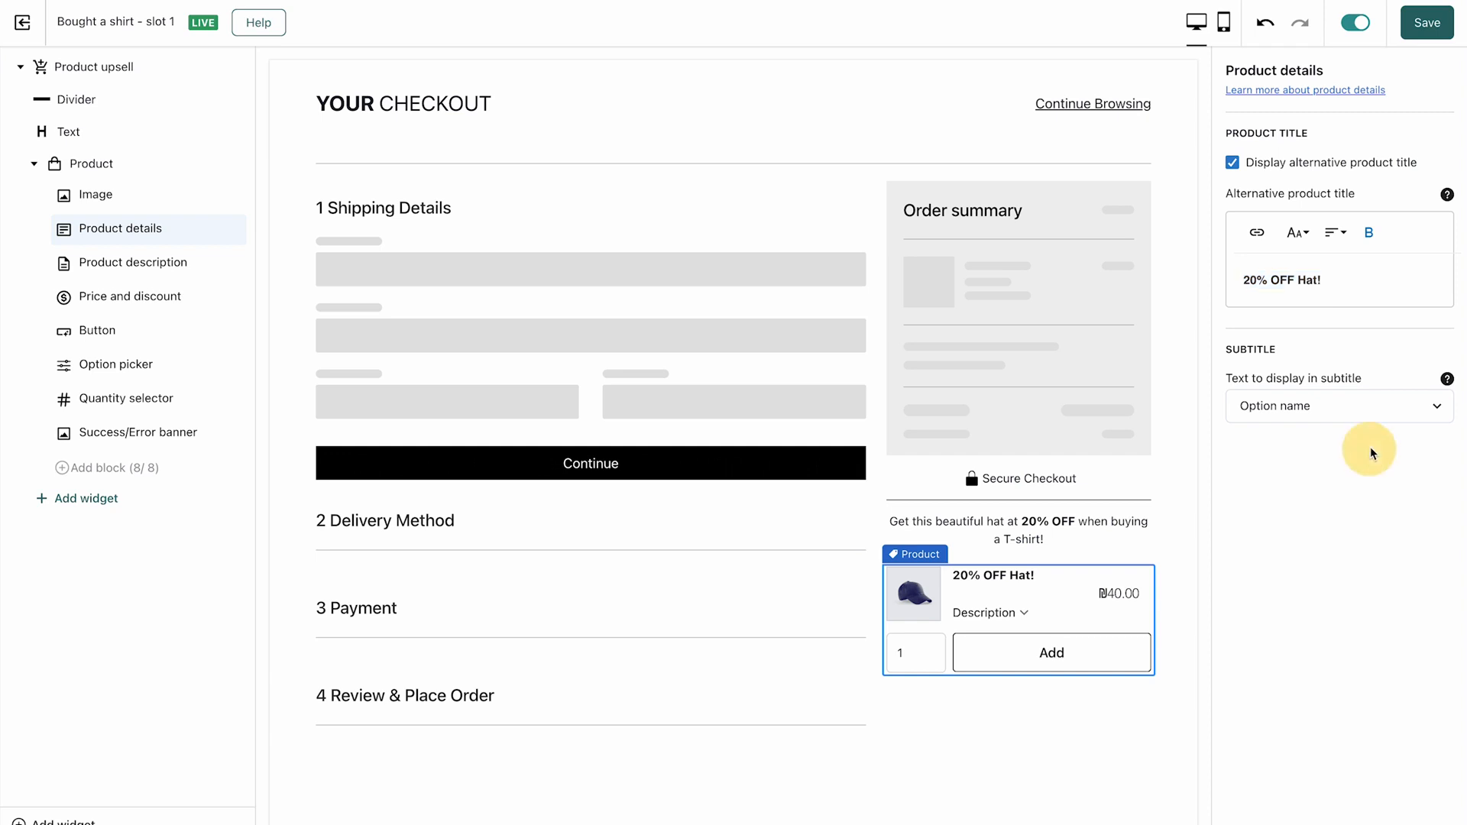
Step: Apply a percentage discount of 20% to the hat, save the upsell and exit the widget editor
left_click(138, 296)
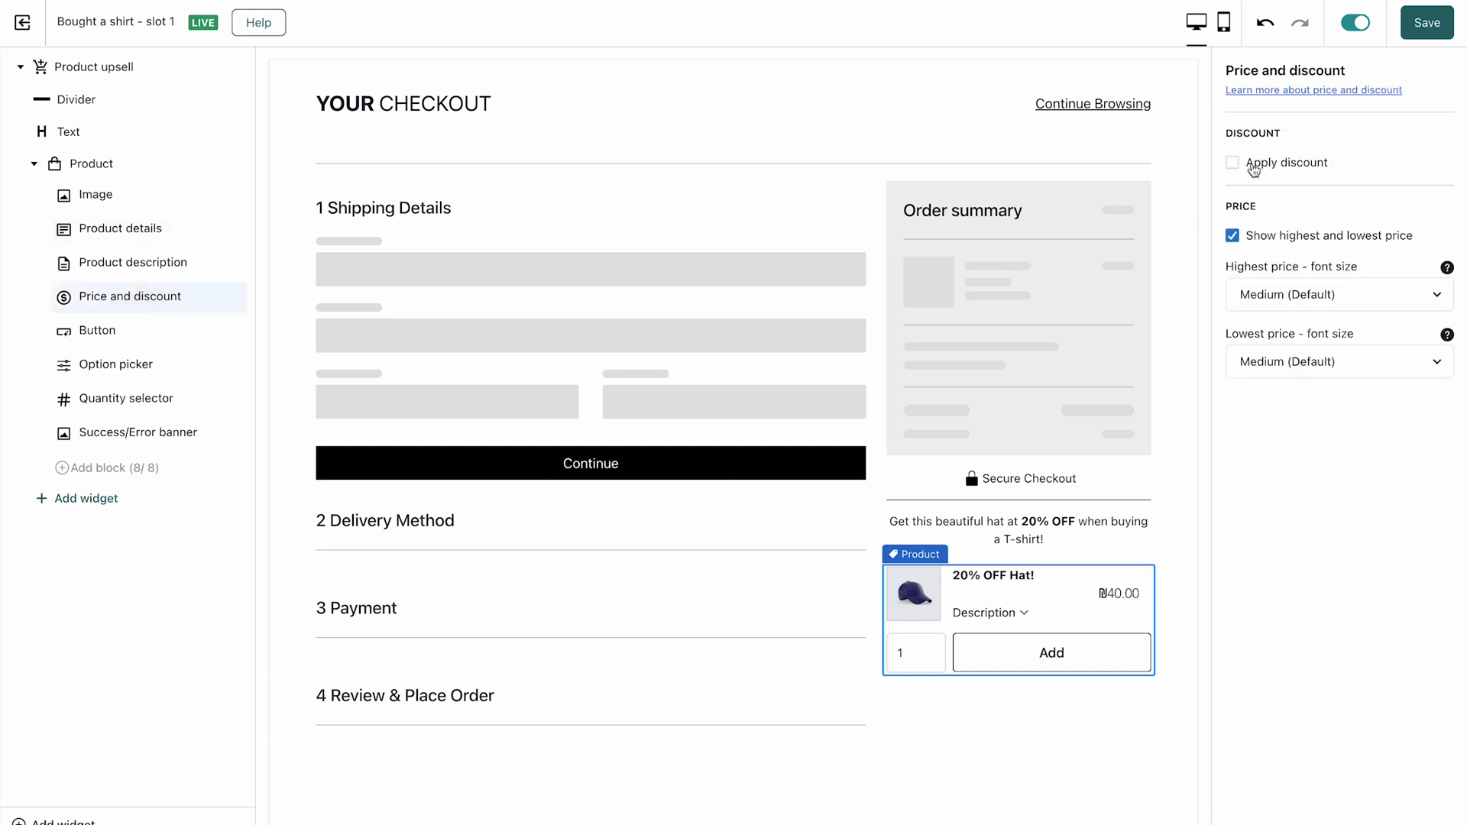
left_click(1253, 166)
left_click_drag(1277, 283, 1103, 284)
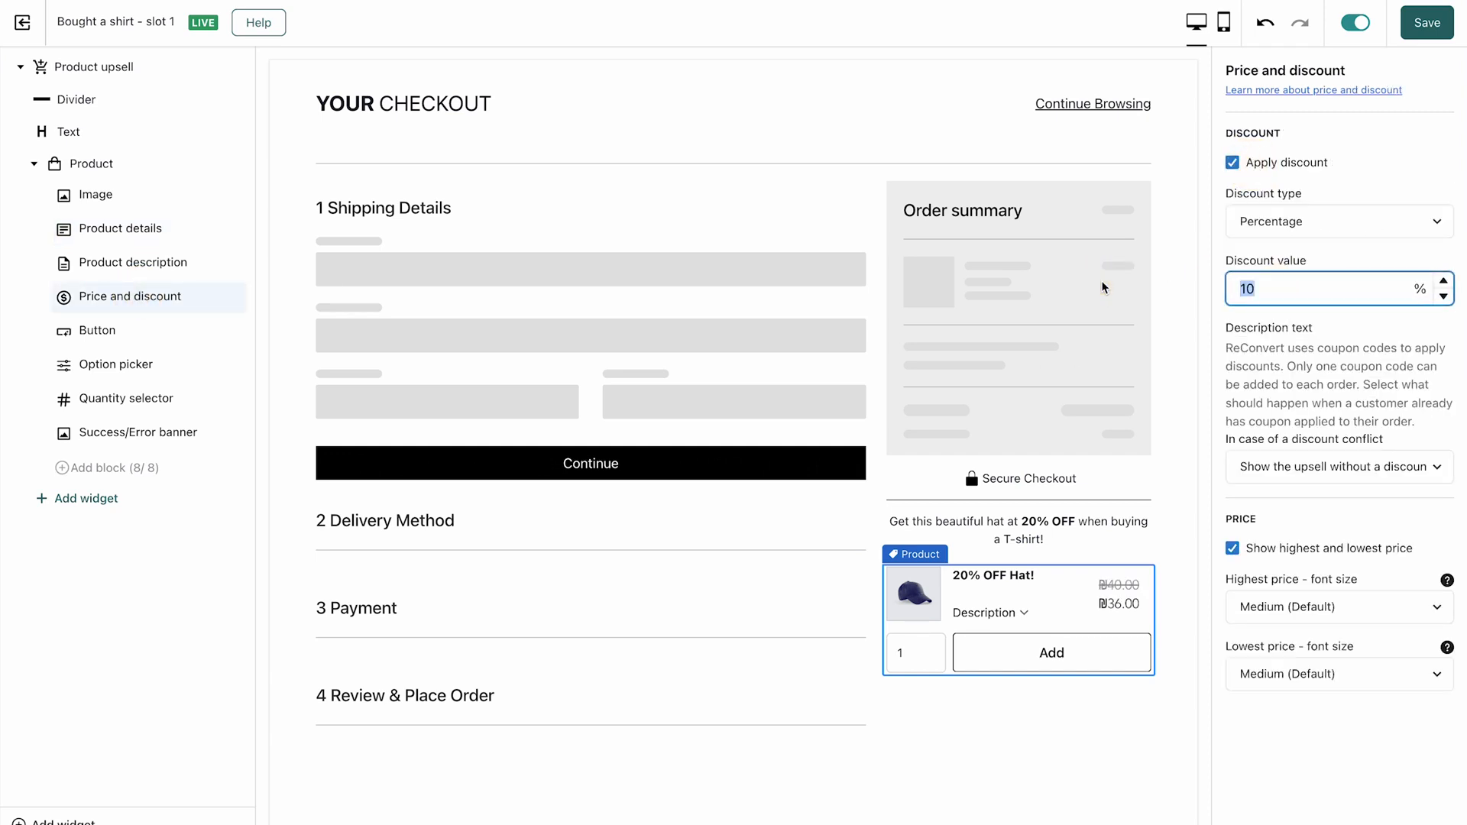
type("20")
left_click(1275, 779)
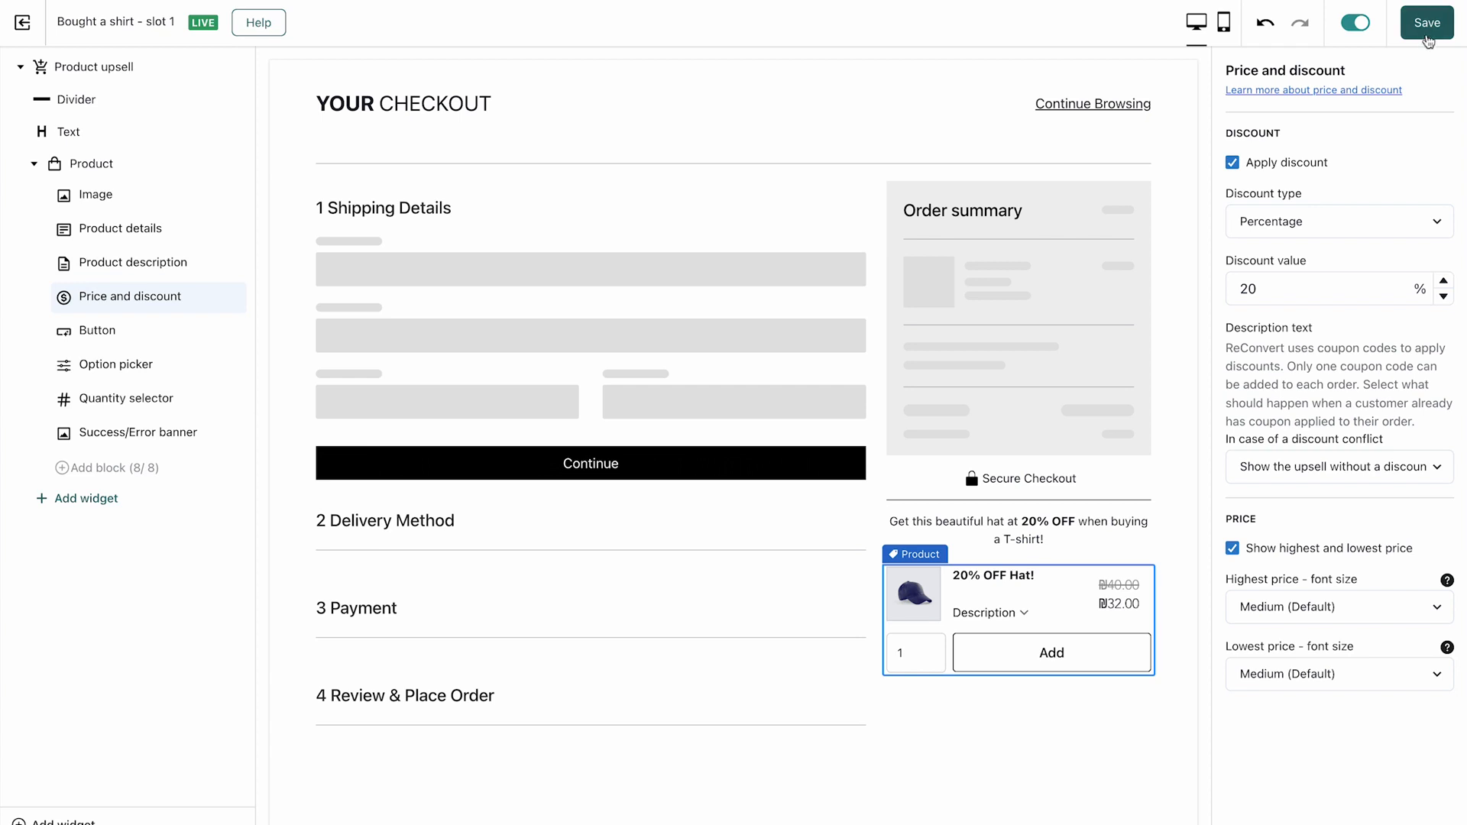
left_click(1426, 36)
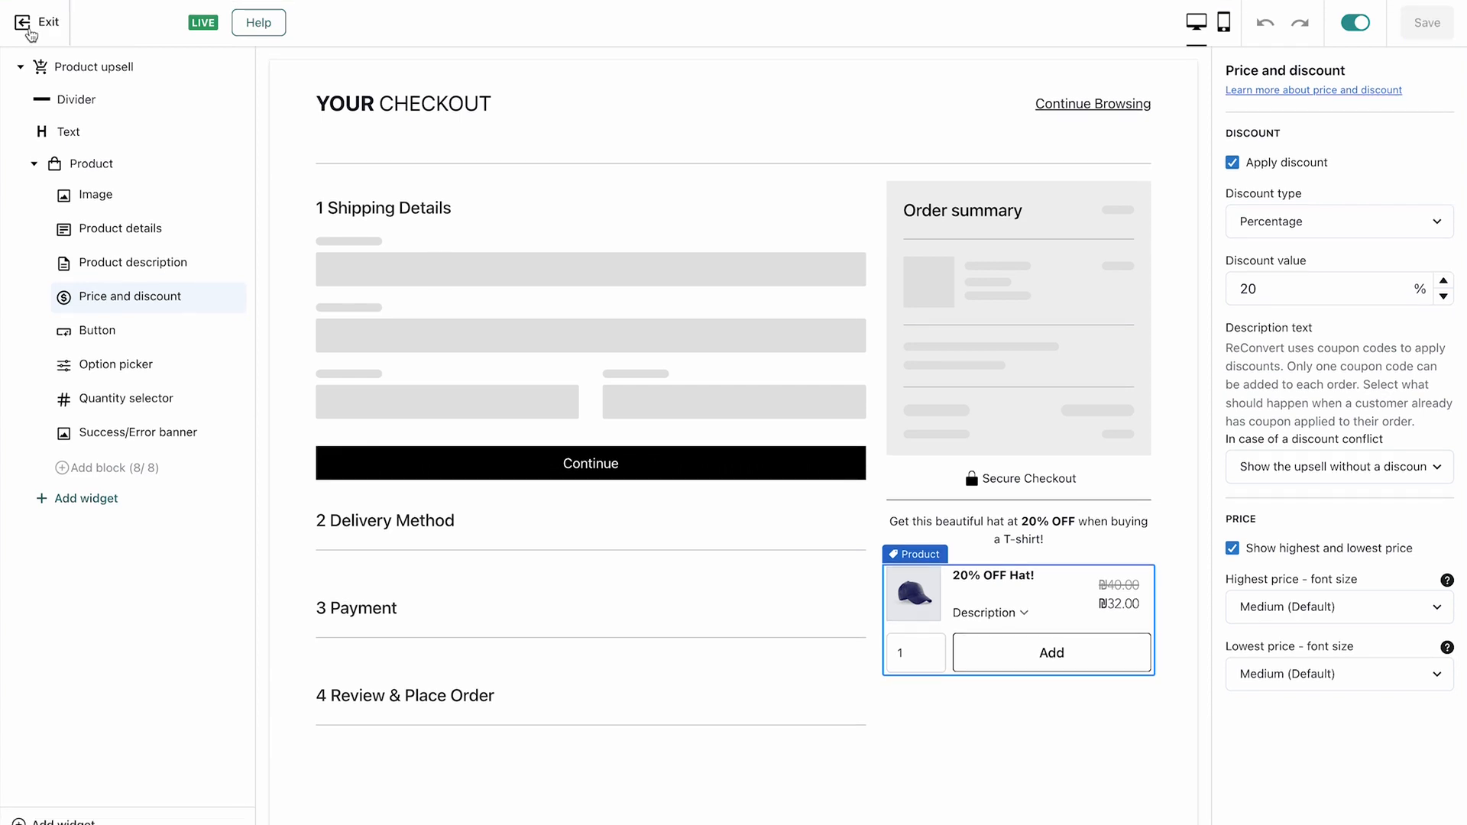
left_click(29, 34)
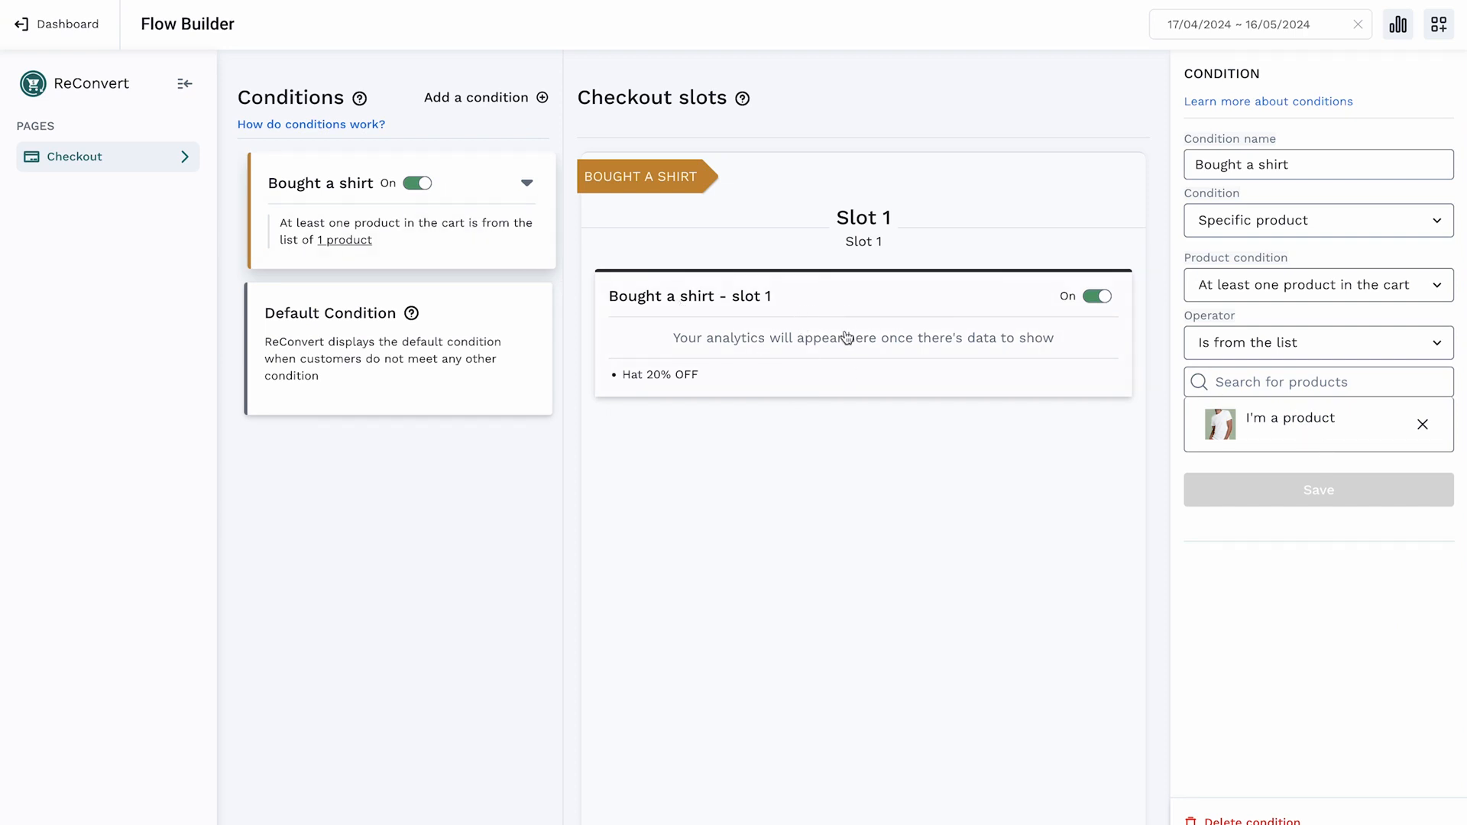
Step: View the default condition in the Flow Builder and select its slot 1 card
left_click(395, 308)
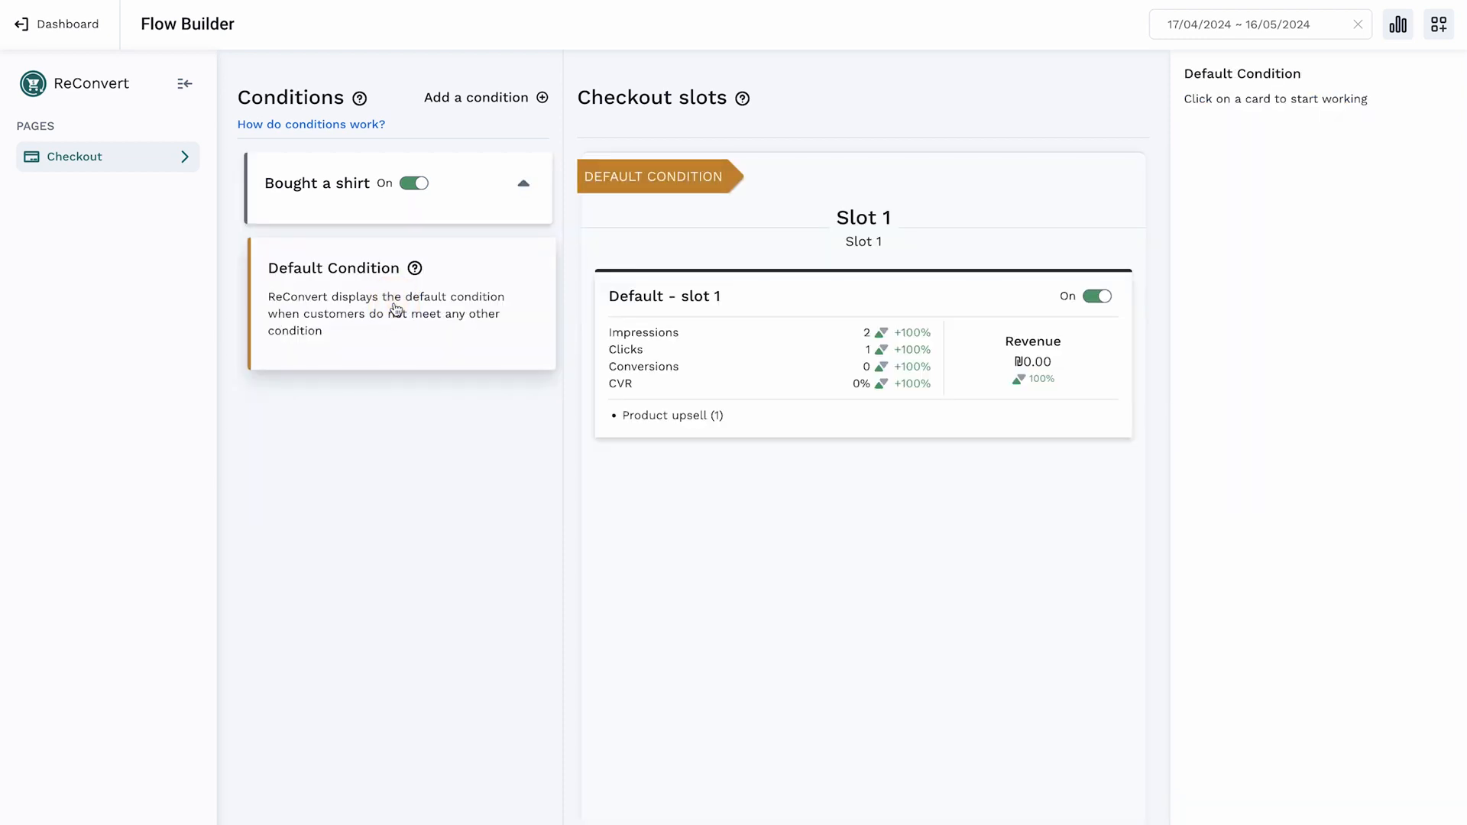
left_click(773, 363)
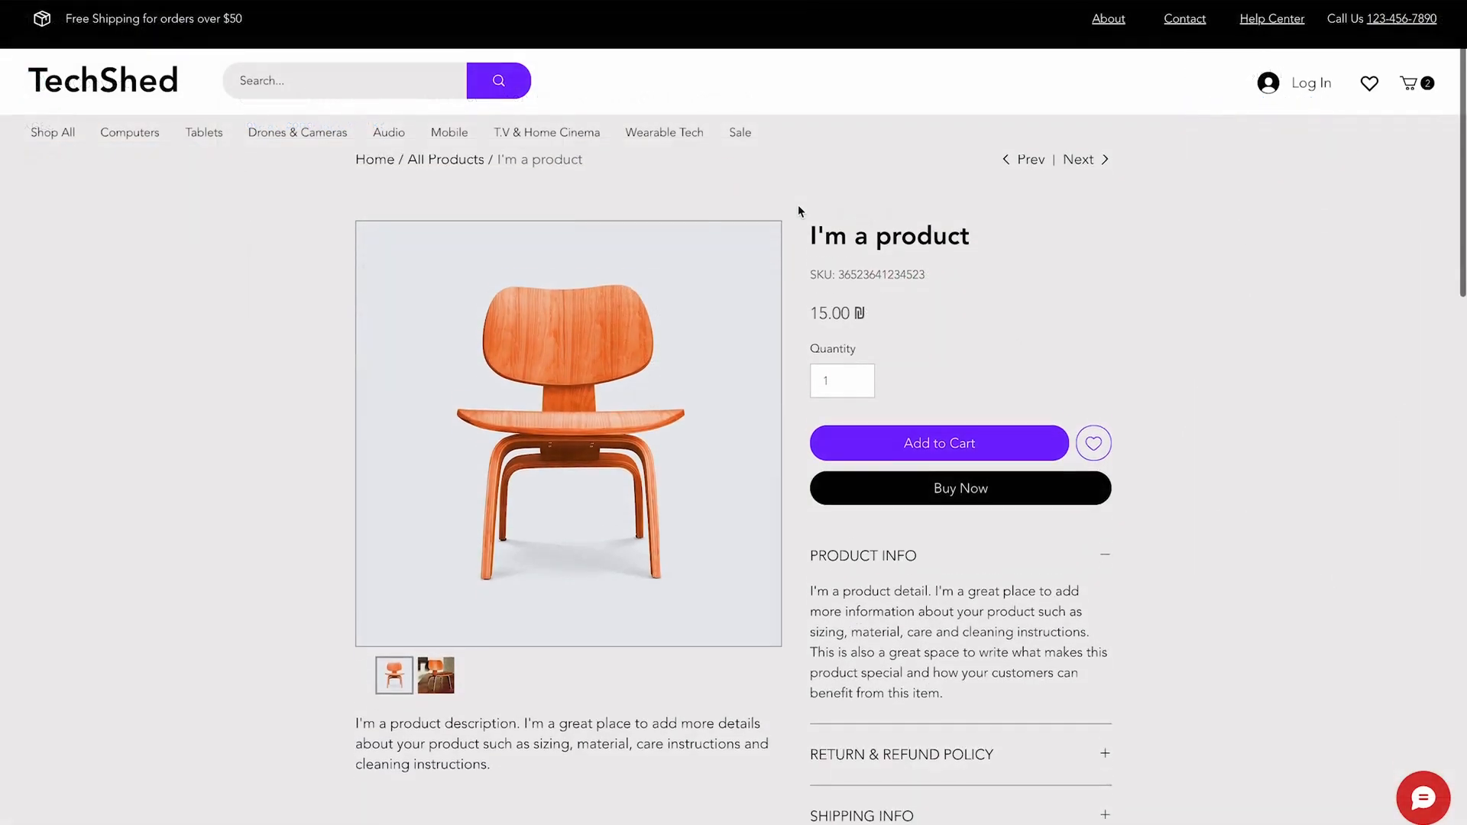
Step: Start an immediate purchase of the orange chair and check the default upsell offers in the checkout
scroll(798, 212, "down", 1)
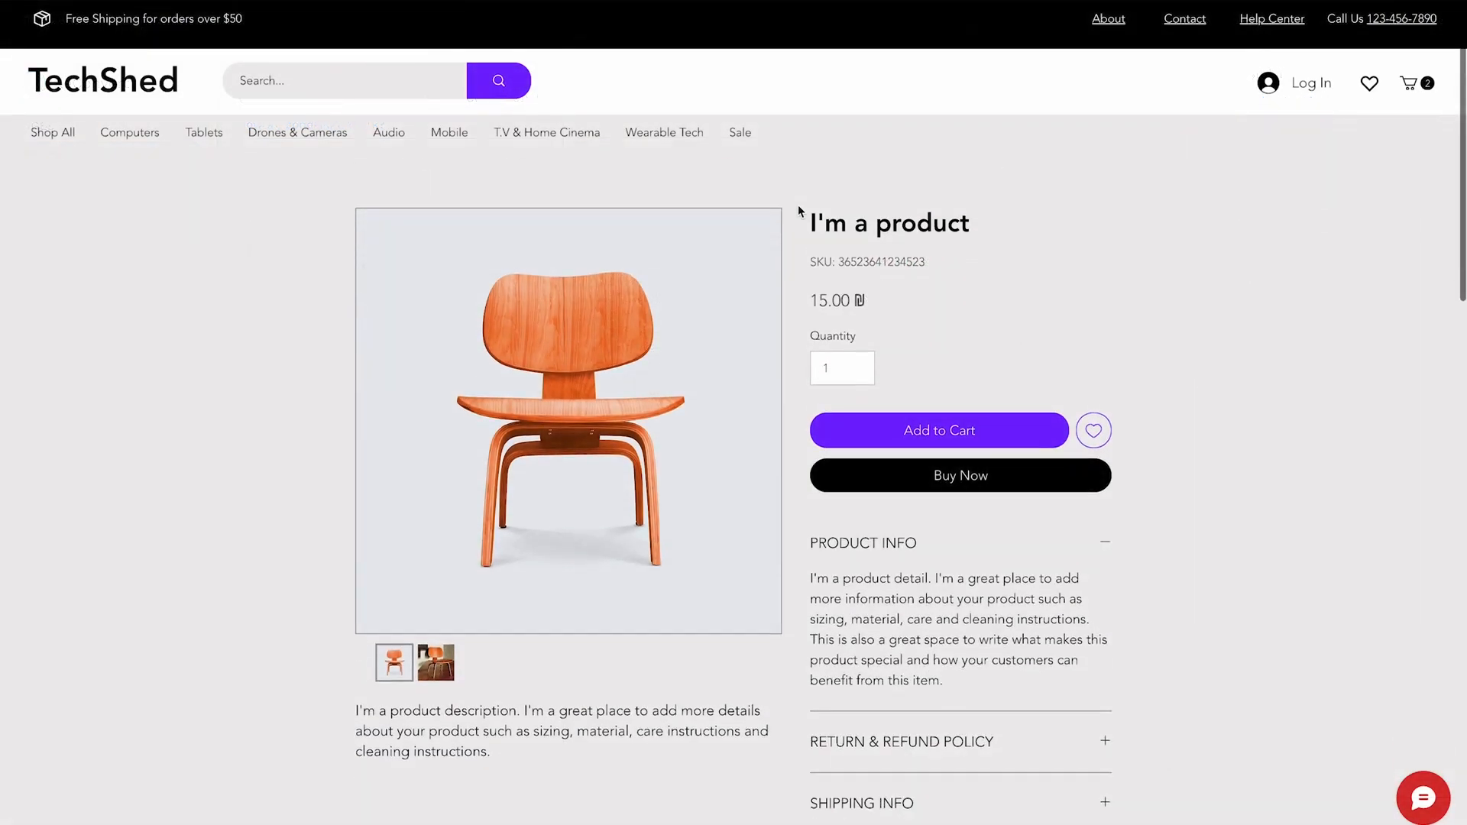
scroll(799, 212, "up", 1)
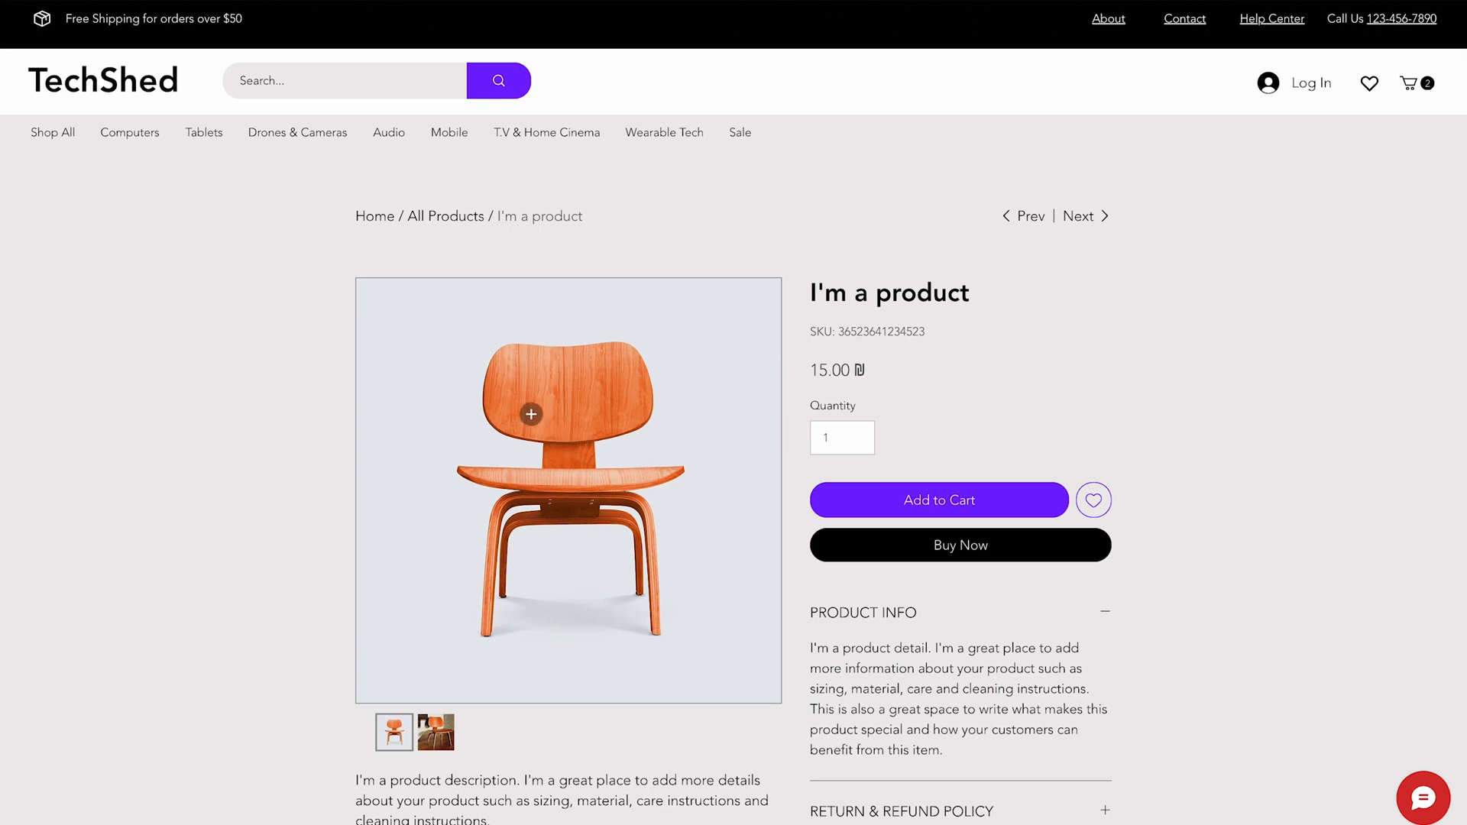
left_click(937, 550)
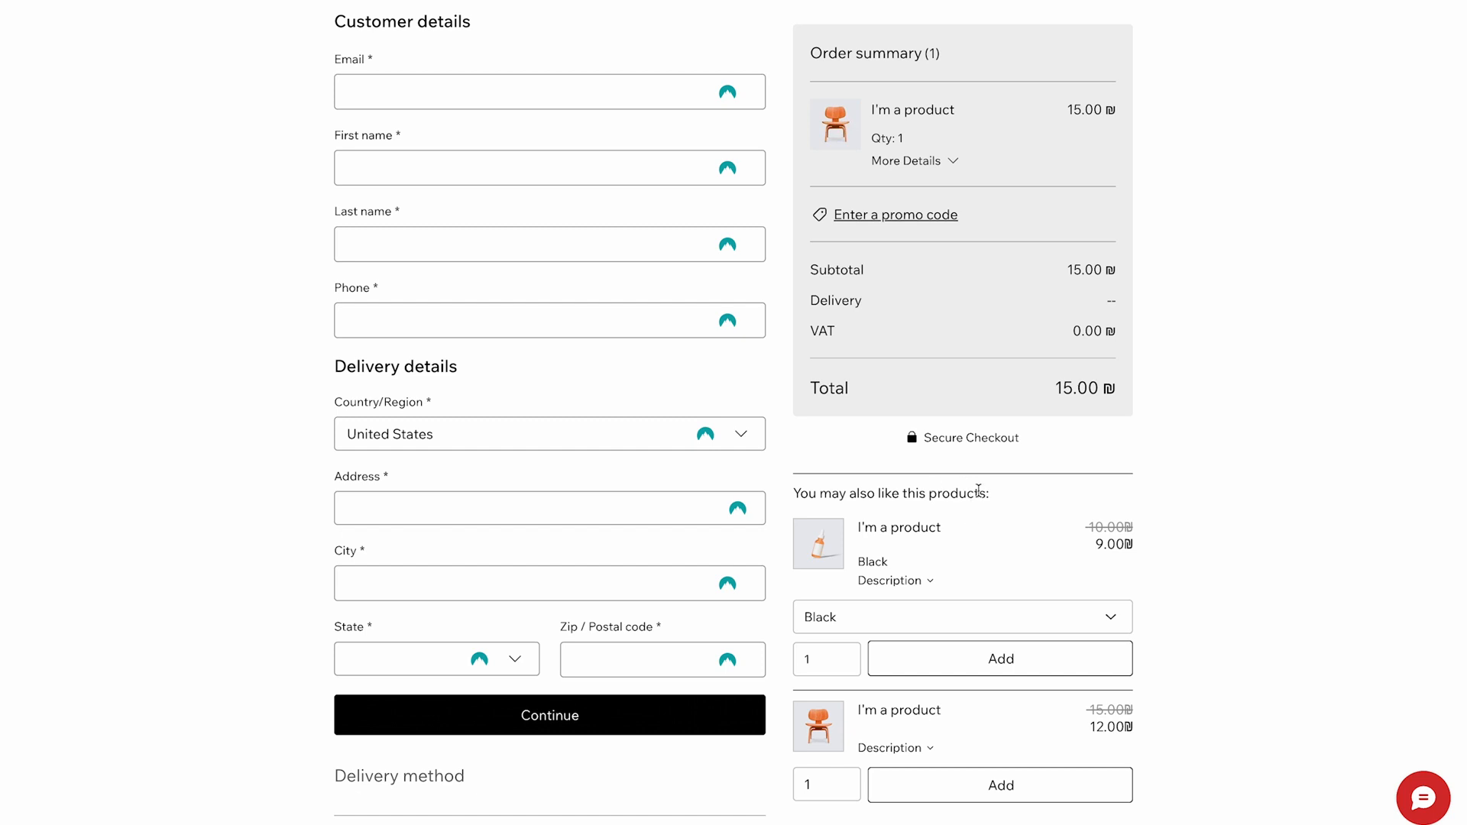
scroll(962, 494, "up", 2)
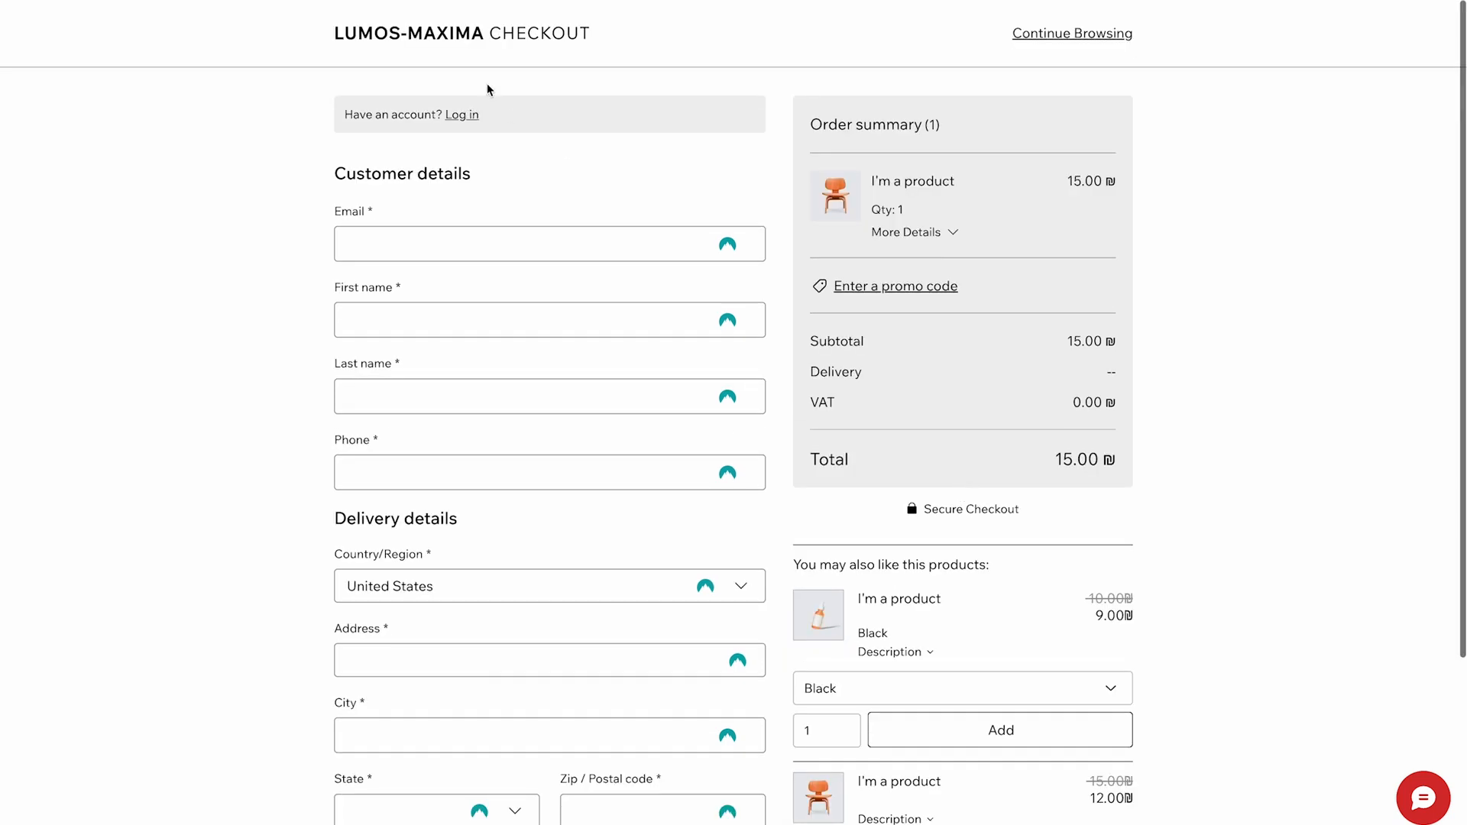
Step: Return to the store, open the white T-shirt, choose size Large and buy it now
left_click(501, 37)
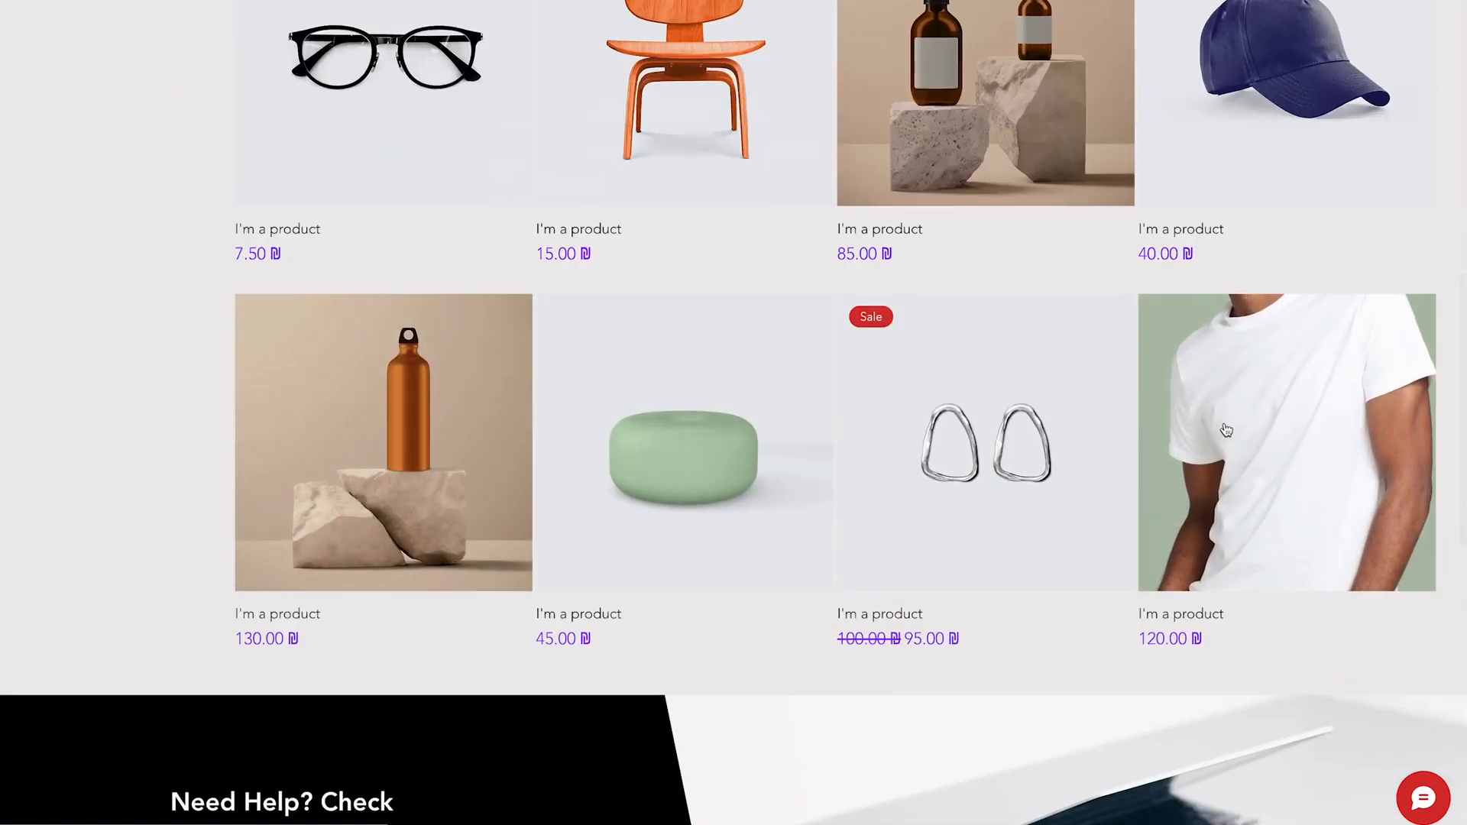
left_click(1224, 429)
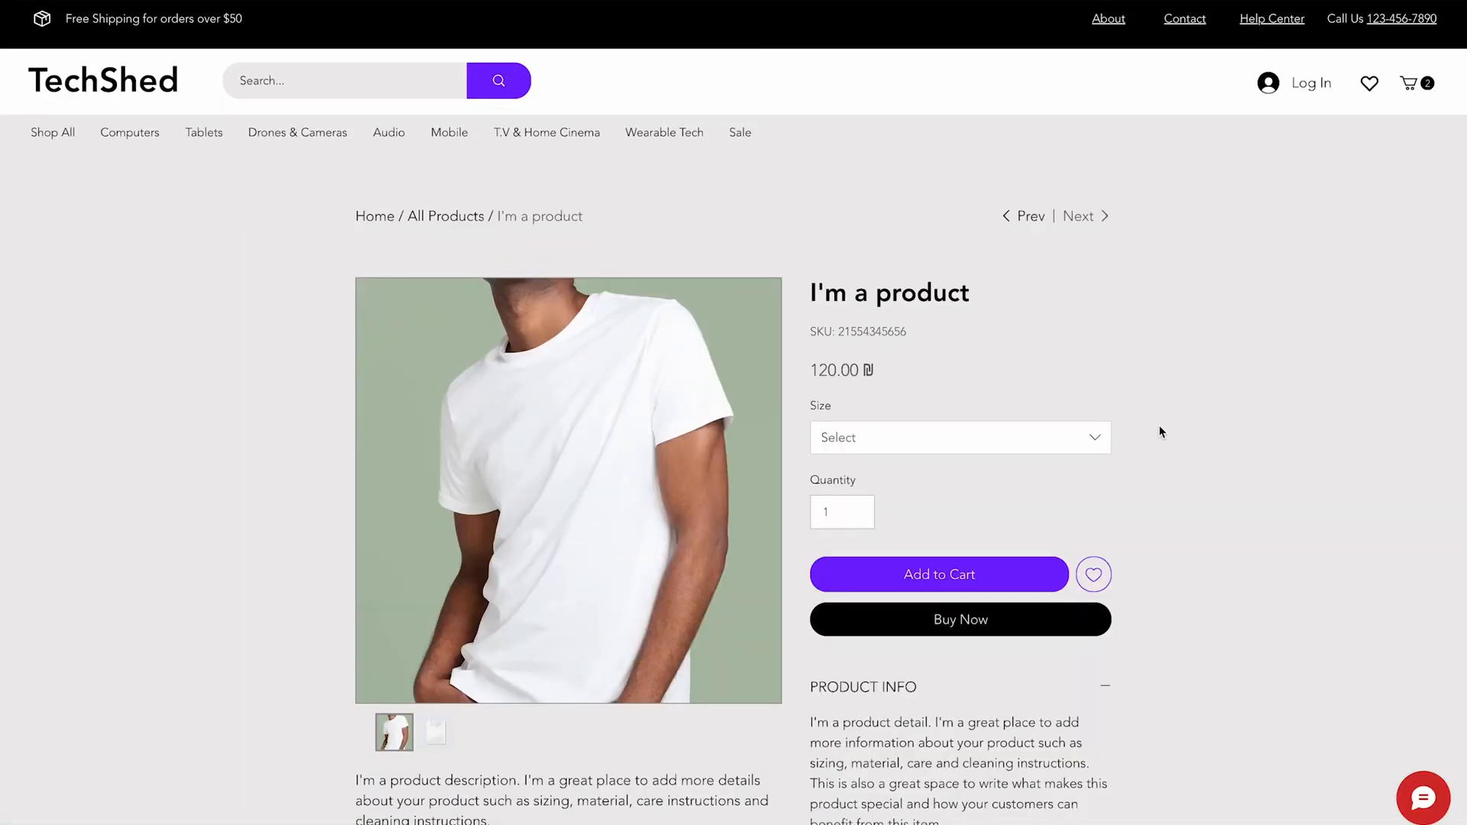
left_click(925, 447)
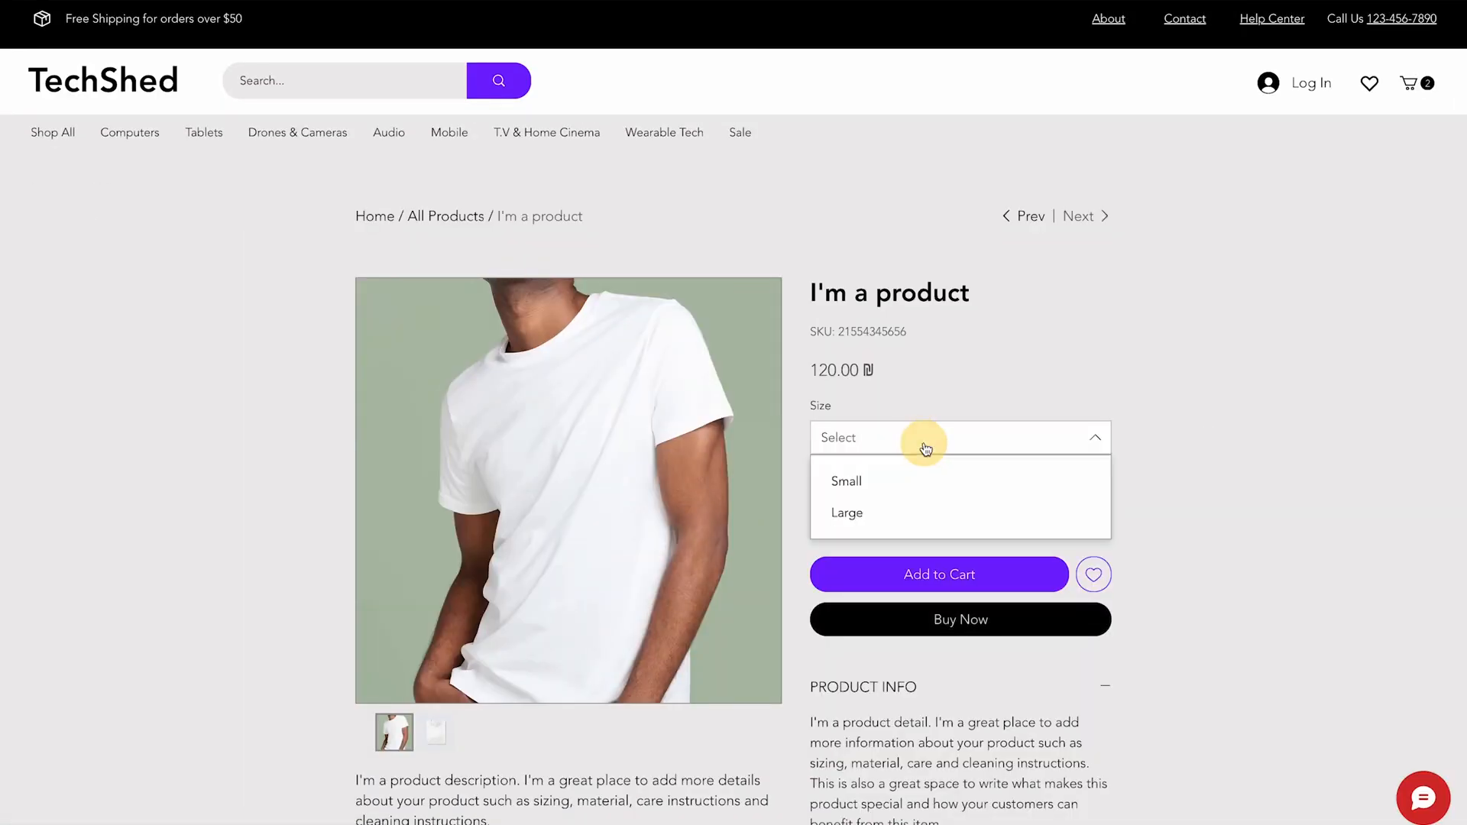
left_click(847, 513)
left_click(940, 618)
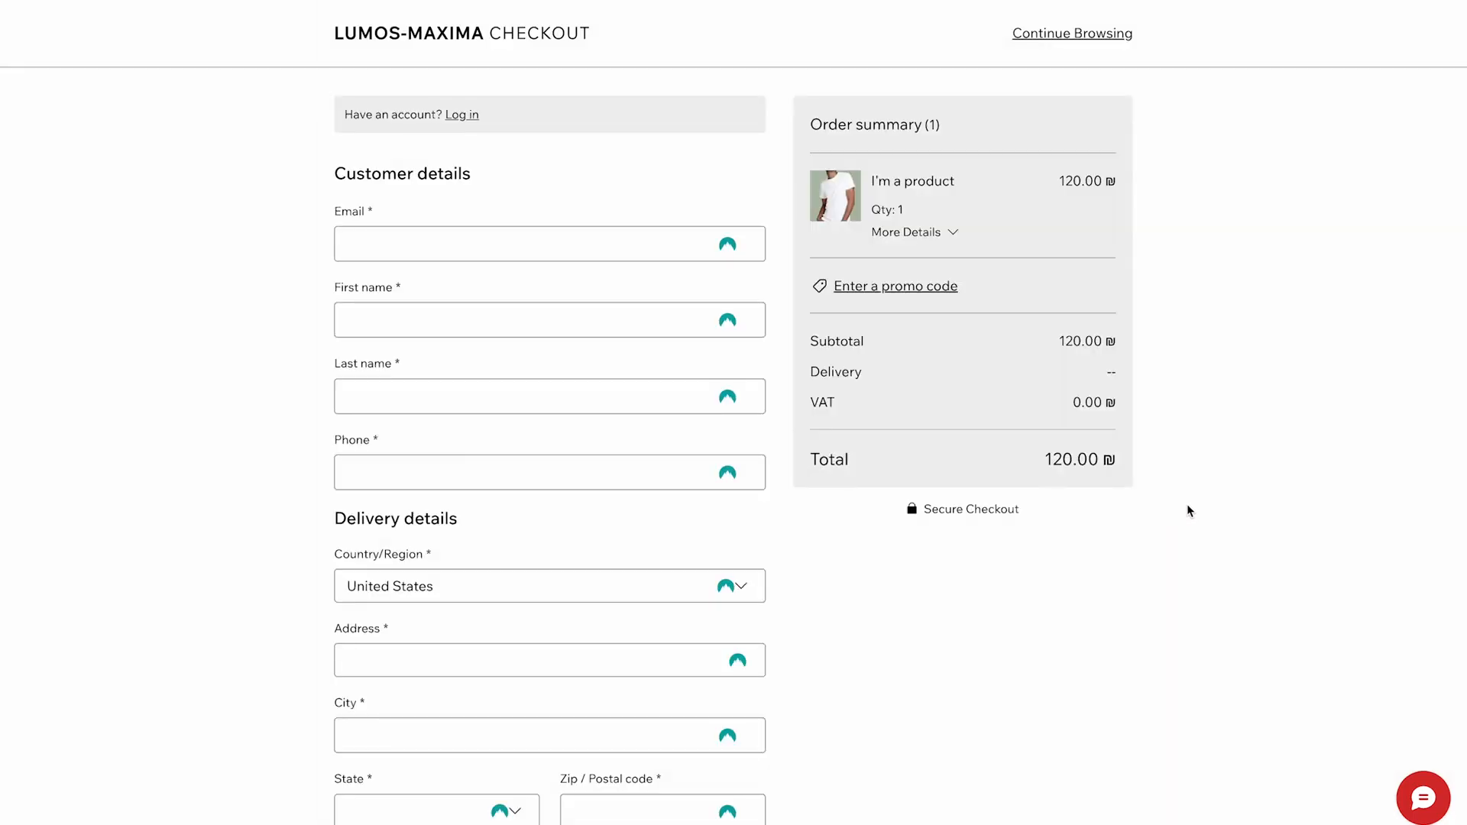
Step: Add one discounted hat from the upsell offer to the T-shirt order and review the order confirmation
scroll(1189, 510, "down", 1)
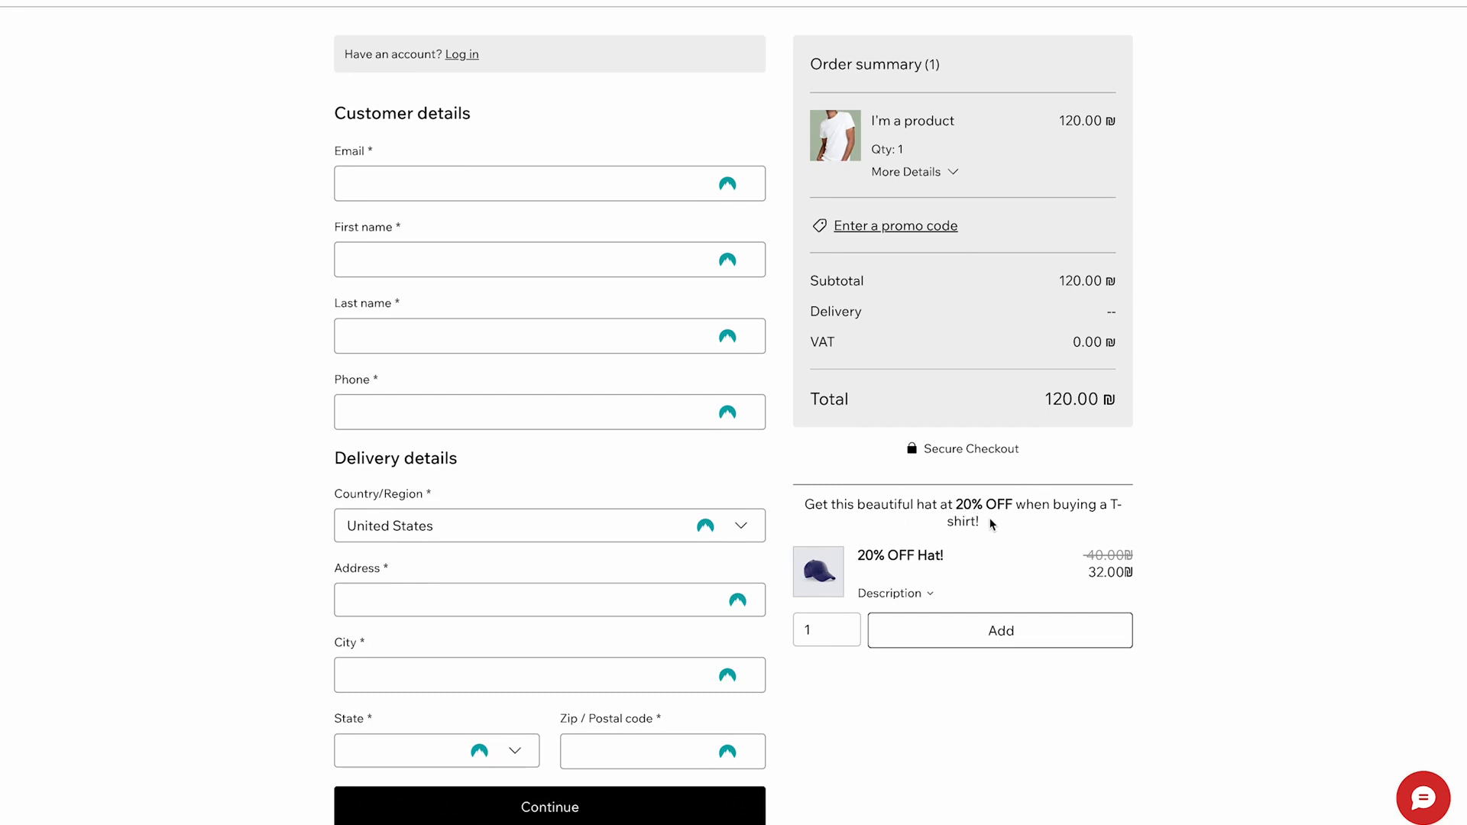
scroll(1009, 635, "down", 1)
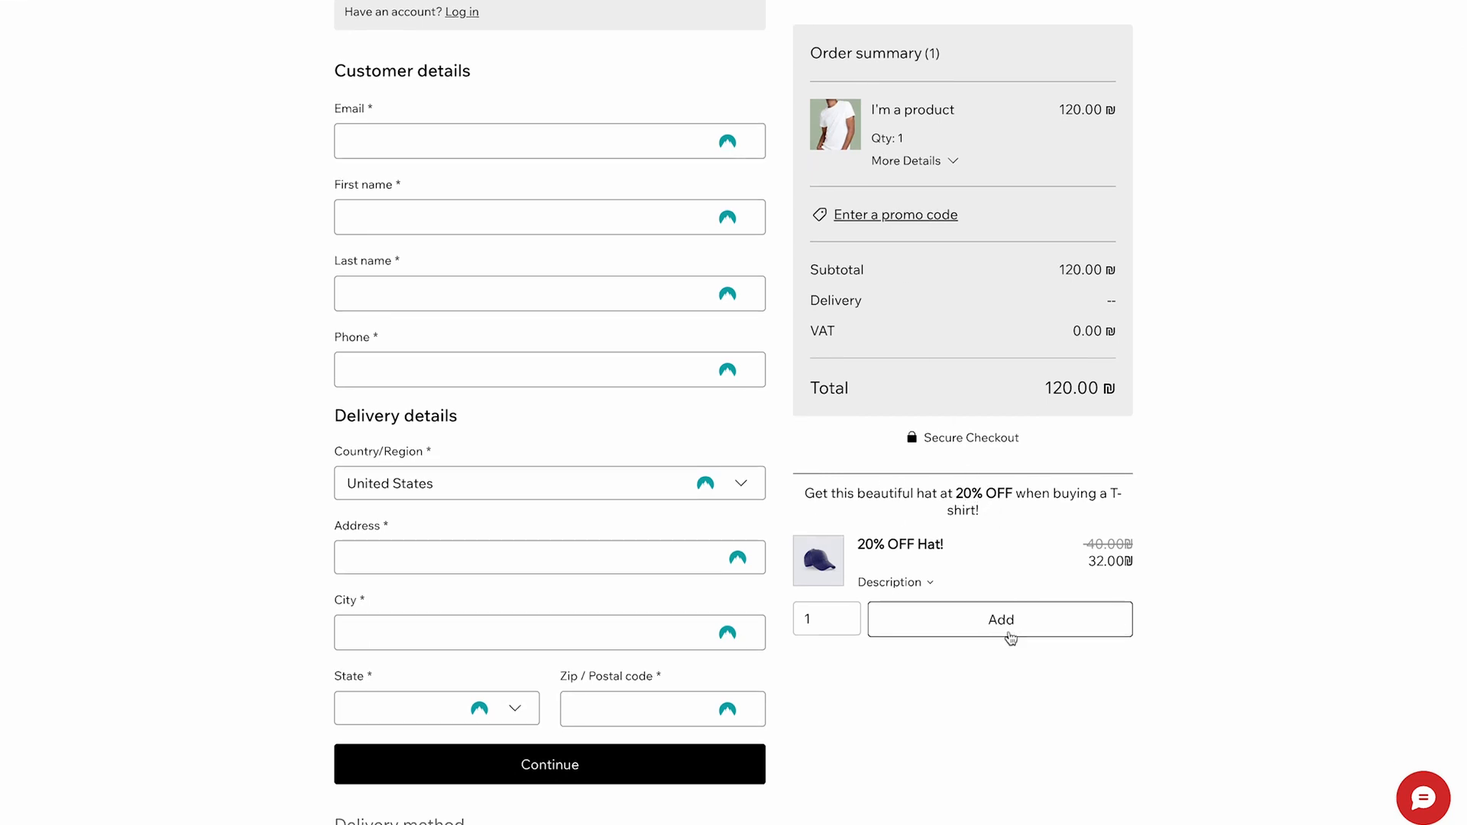
left_click(1004, 620)
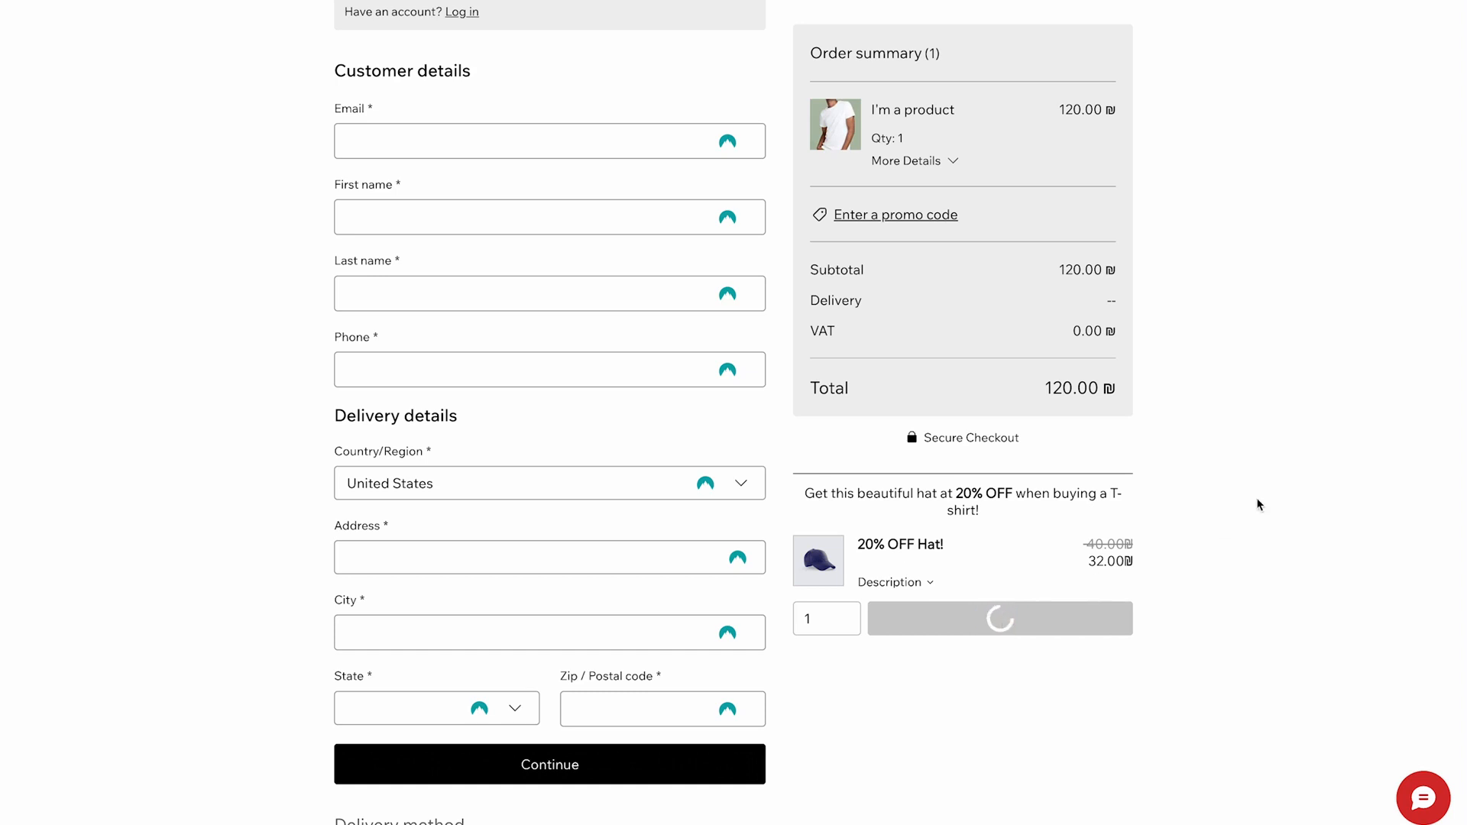
left_click_drag(1069, 467, 1106, 464)
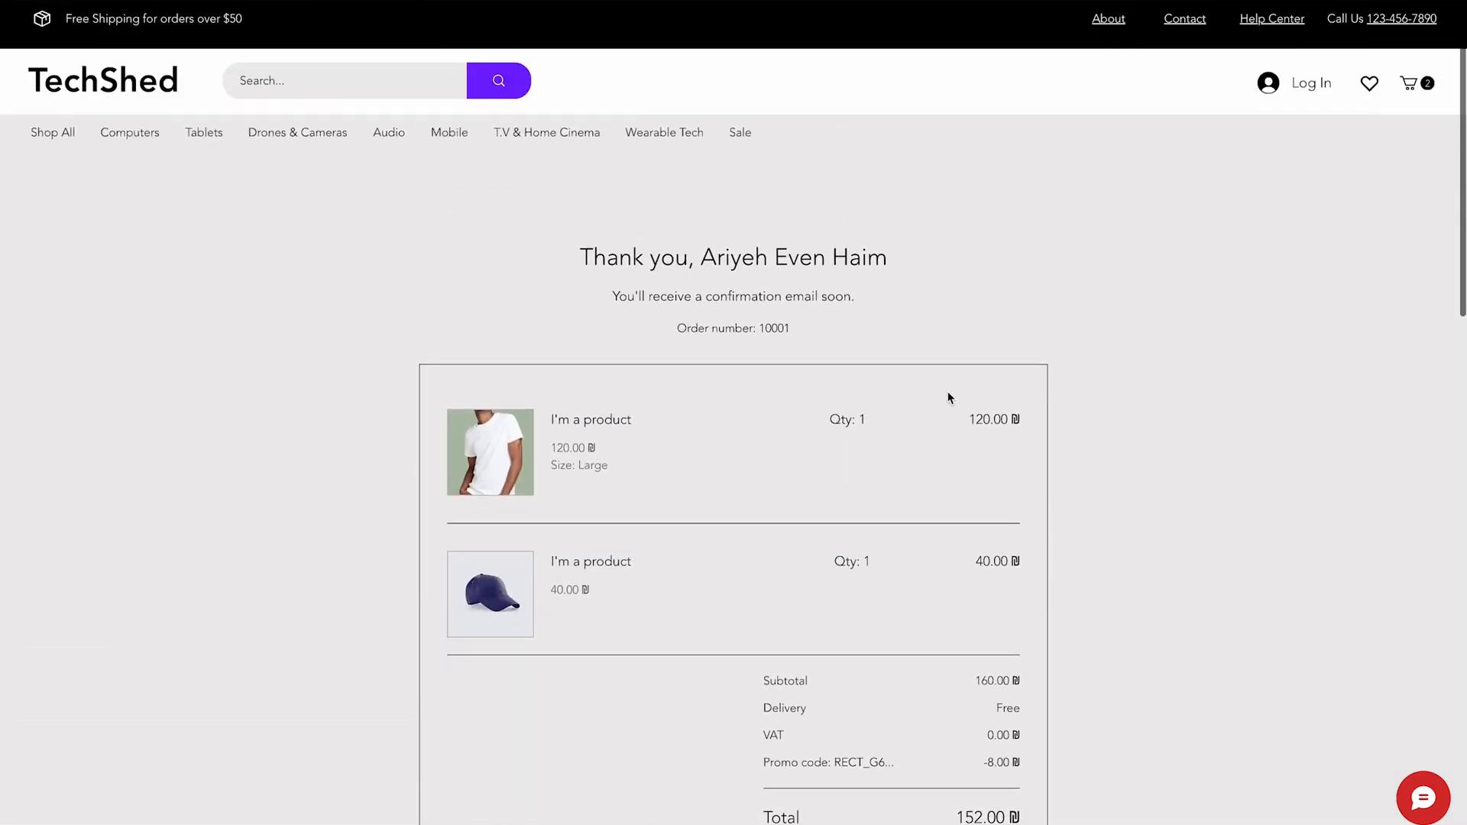
scroll(950, 396, "down", 3)
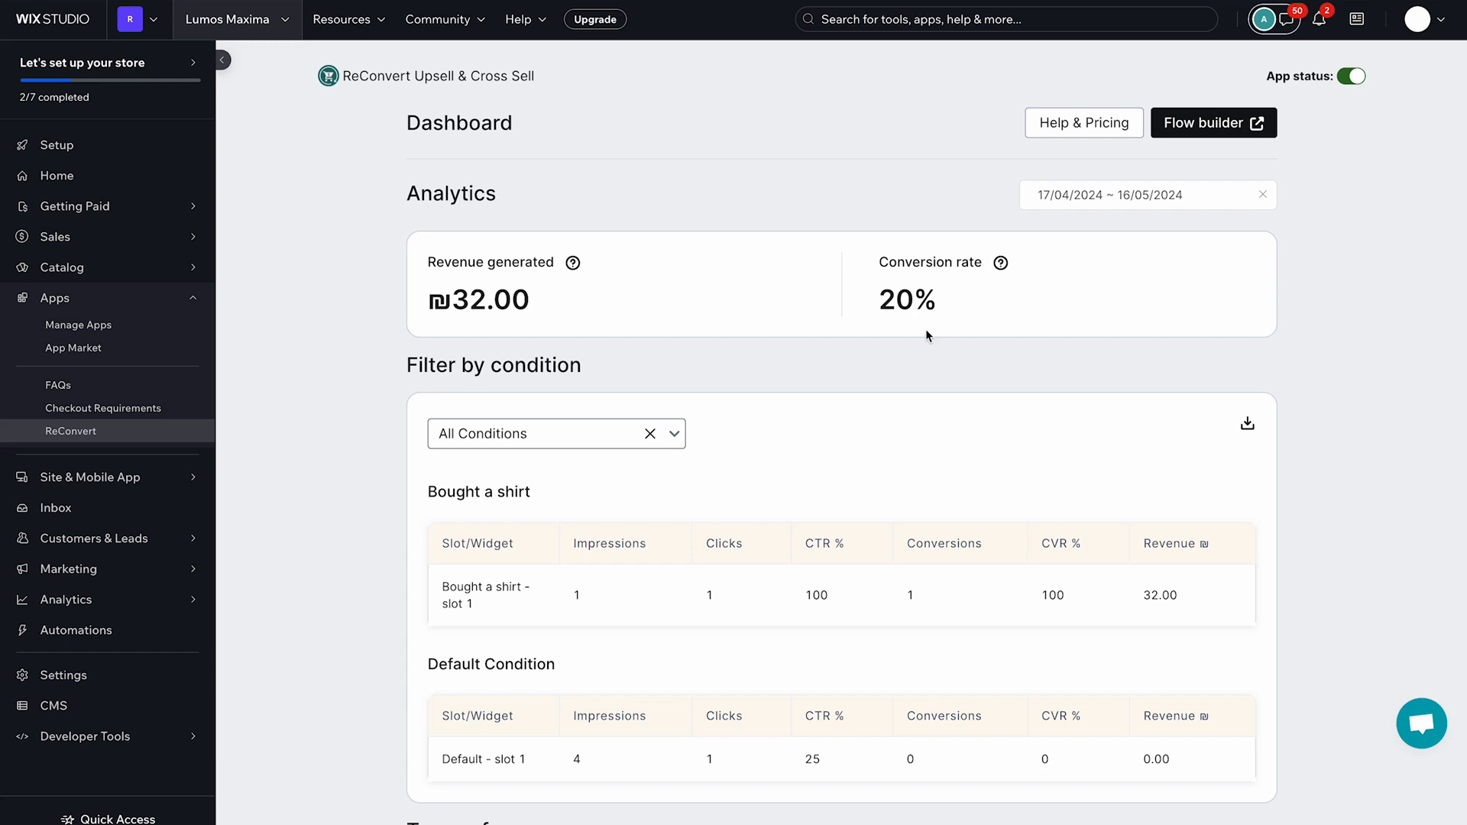
Step: Review the ReConvert dashboard's analytics by condition and its top-performing products
scroll(927, 334, "down", 3)
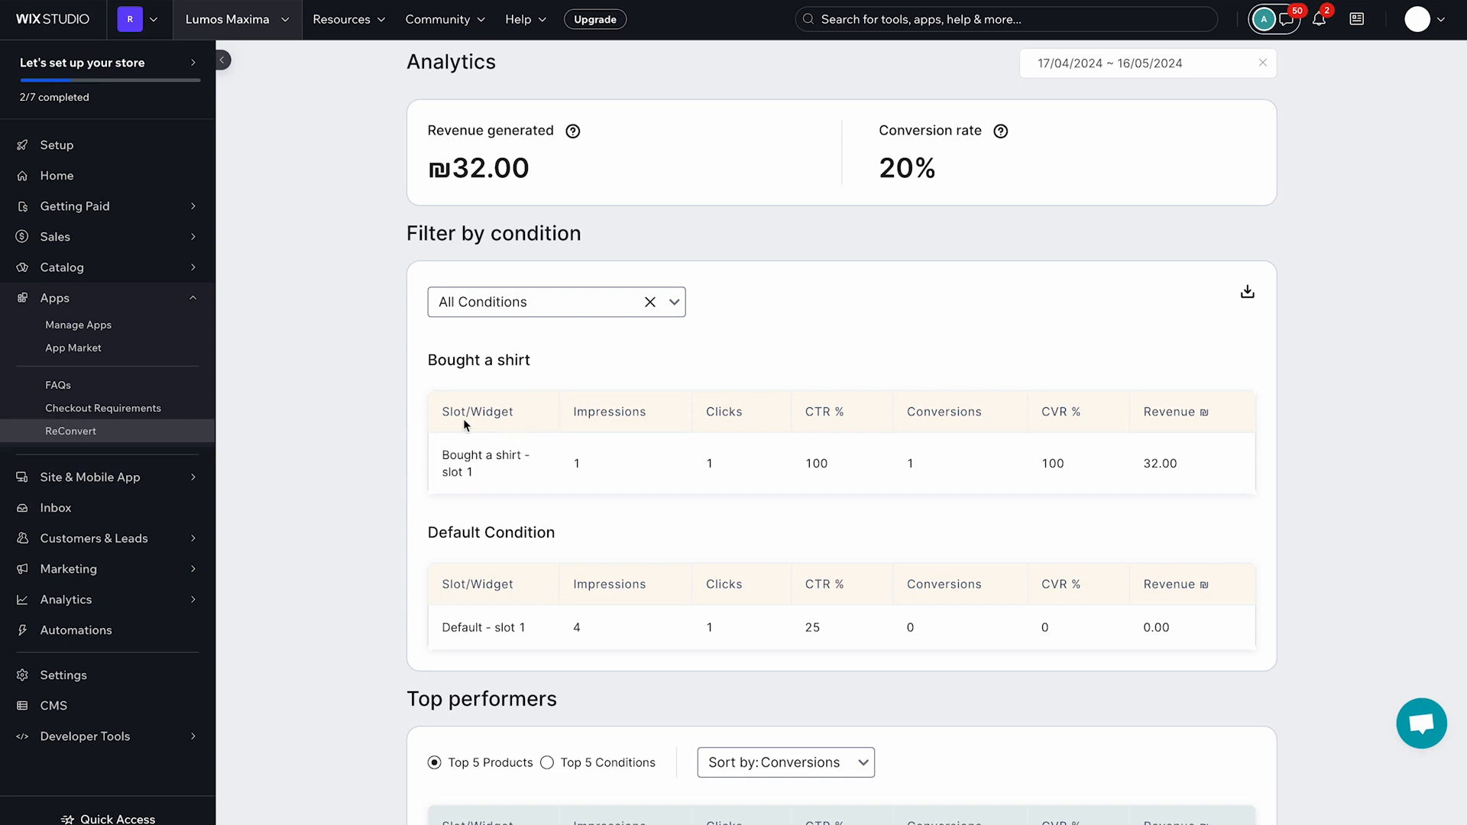
scroll(974, 556, "down", 4)
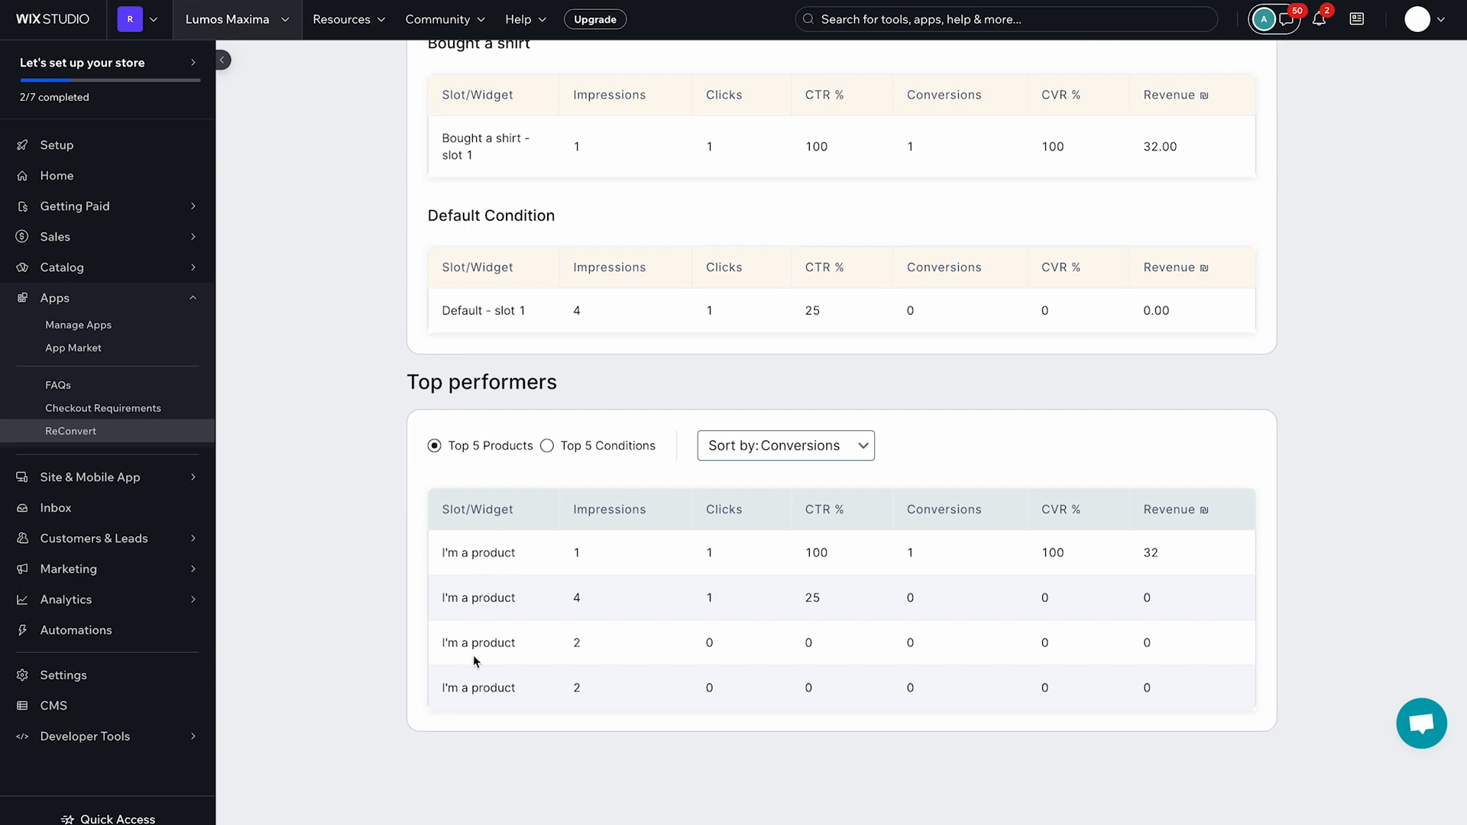
scroll(794, 302, "up", 6)
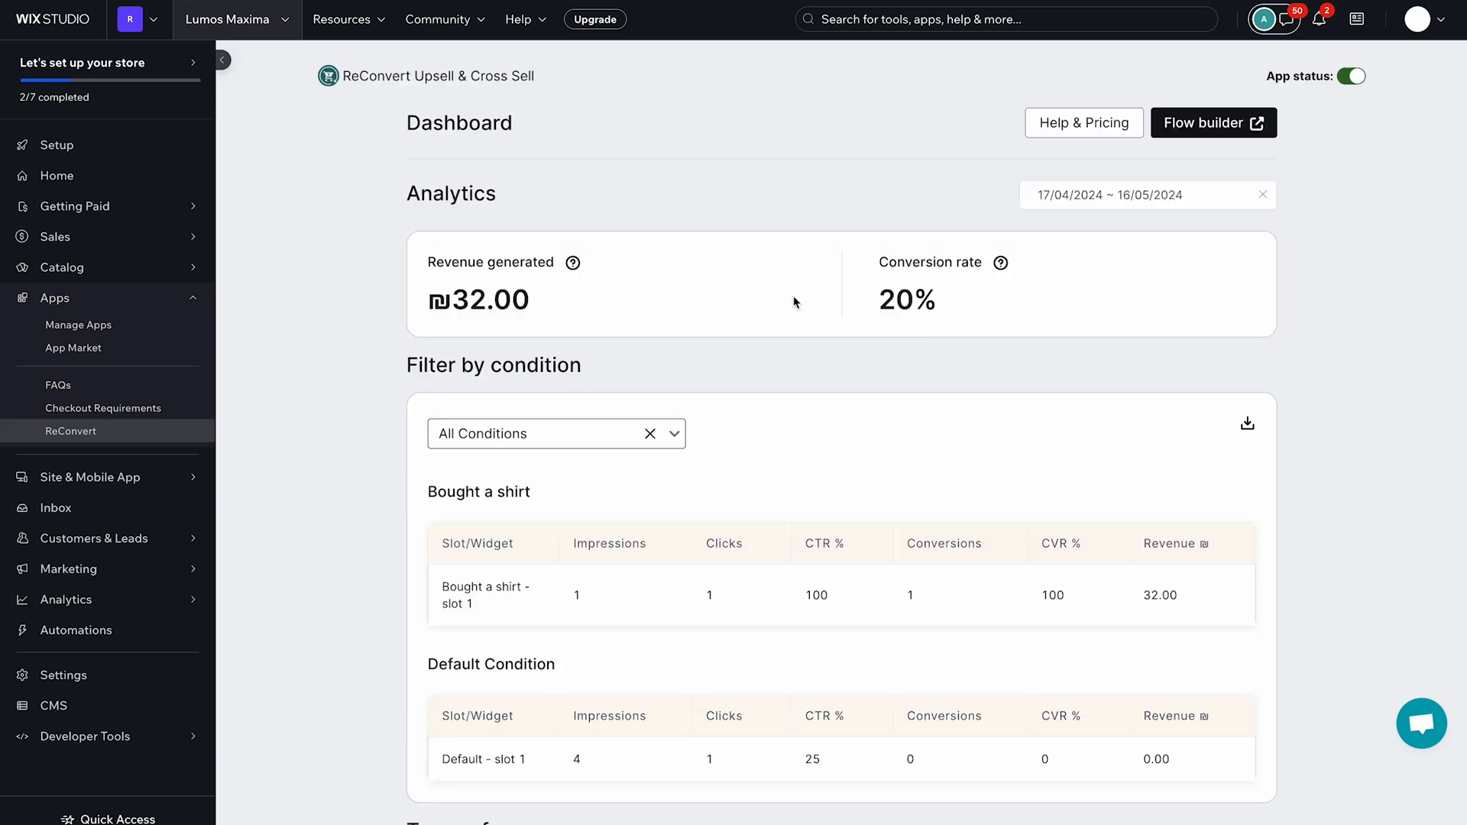